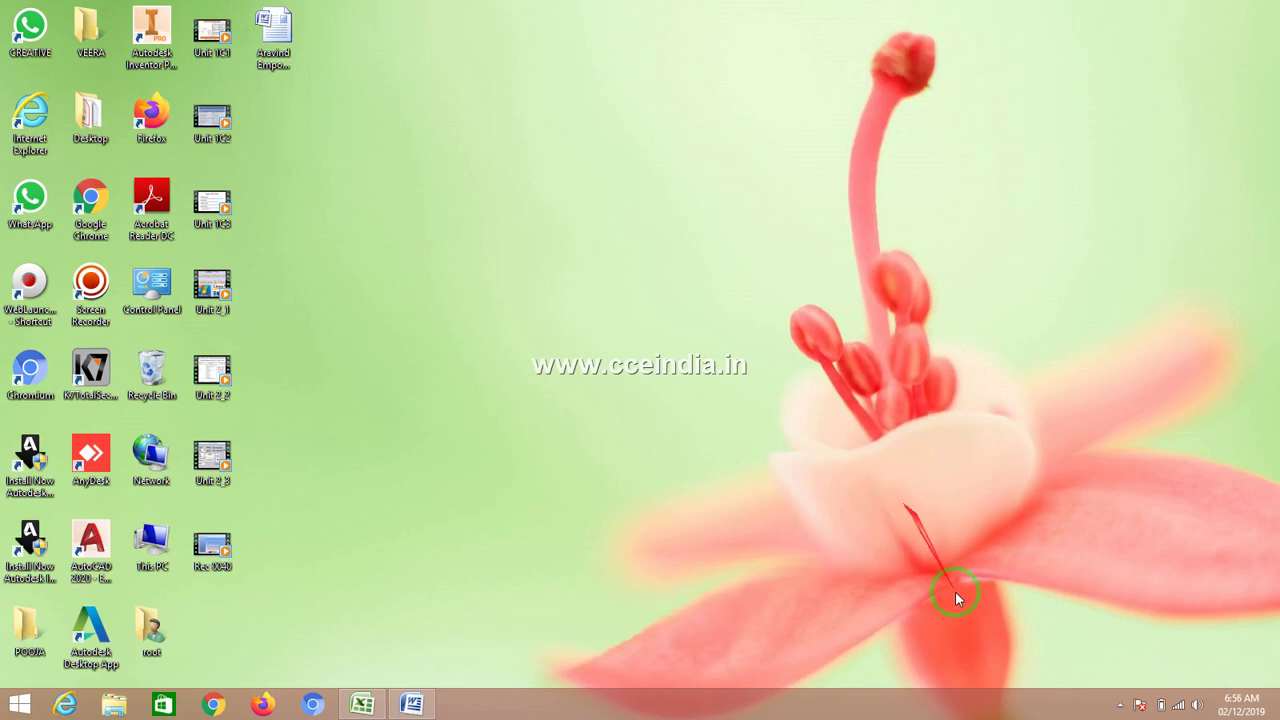
- Restore the Excel Sums workbook window from the taskbar
left_click(1121, 705)
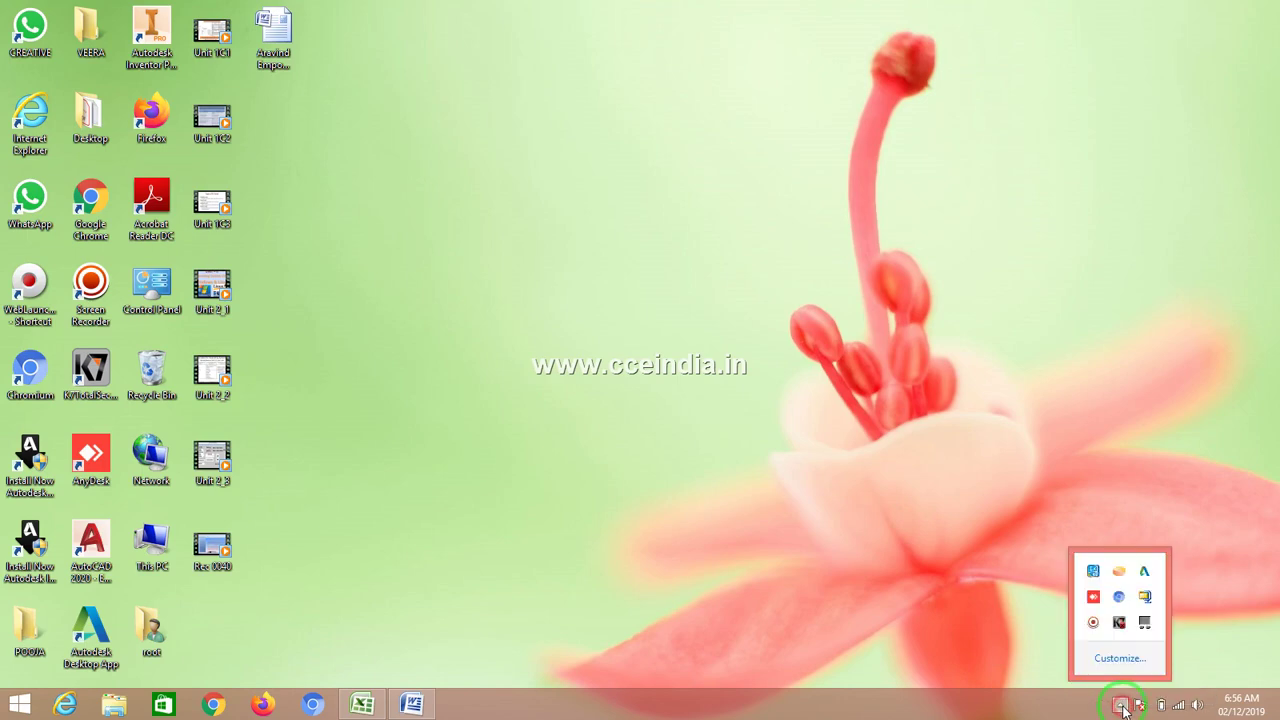
left_click(860, 561)
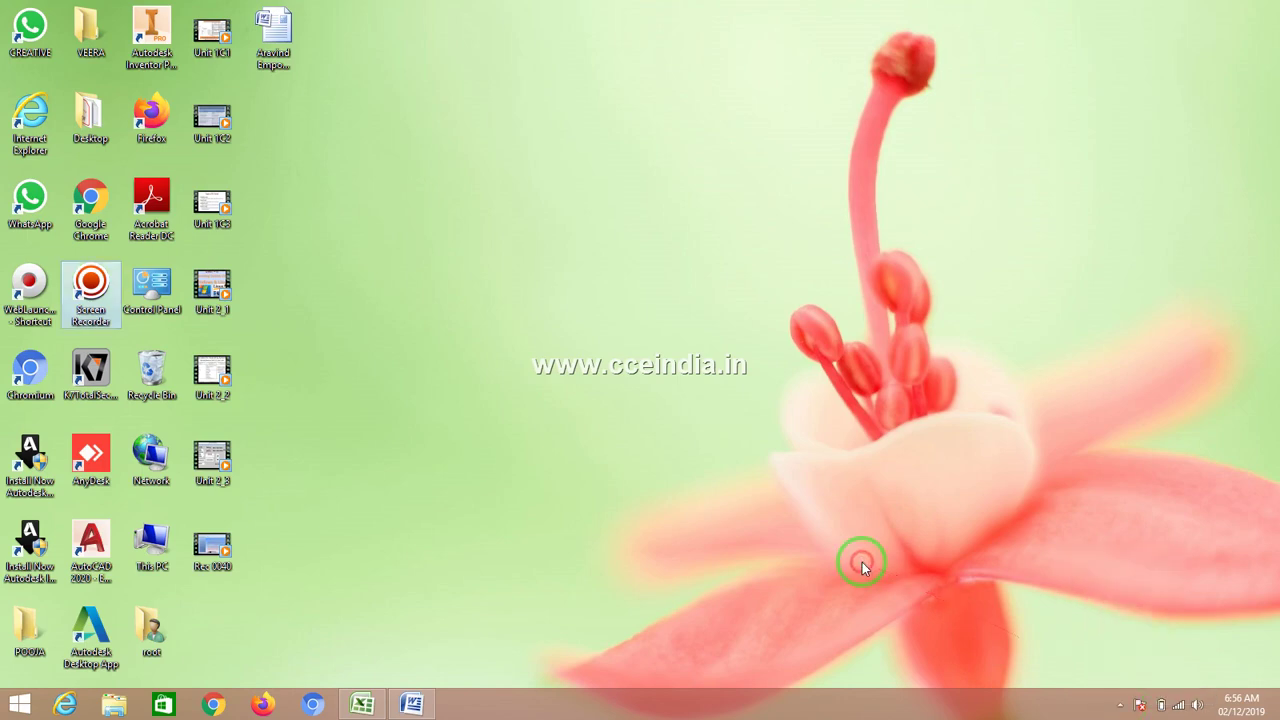
left_click(362, 703)
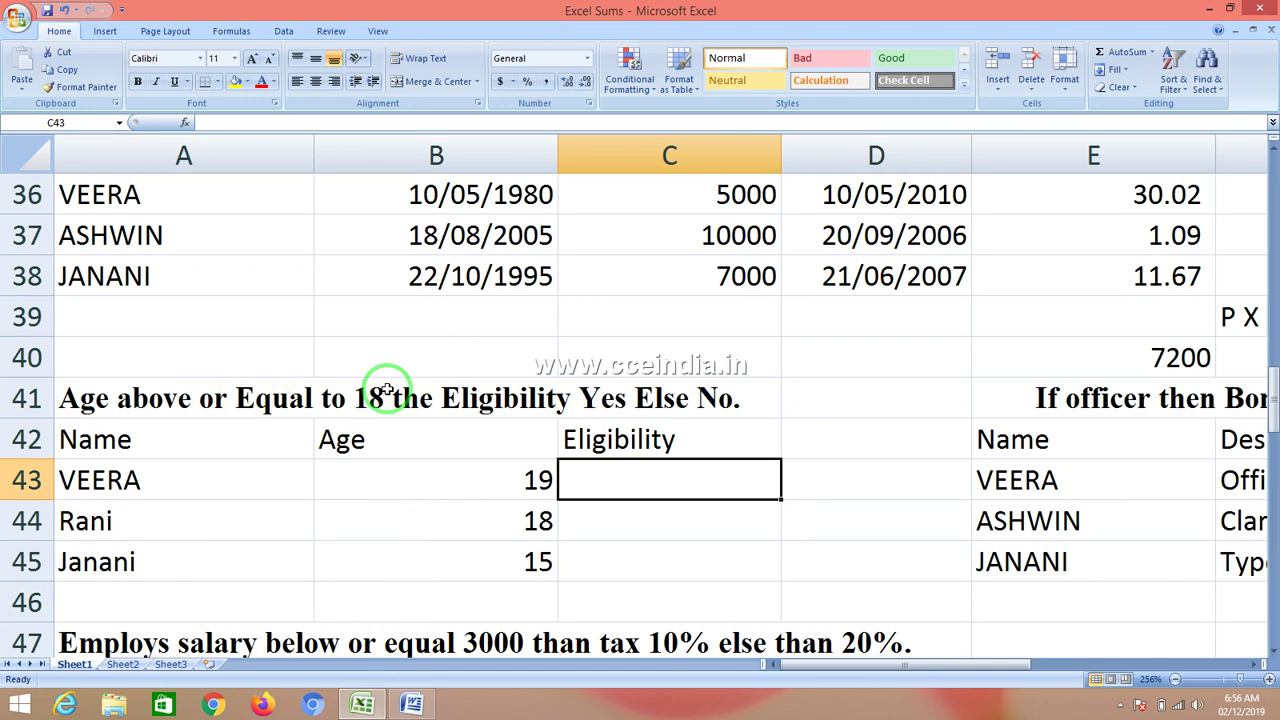
left_click(193, 446)
left_click(395, 447)
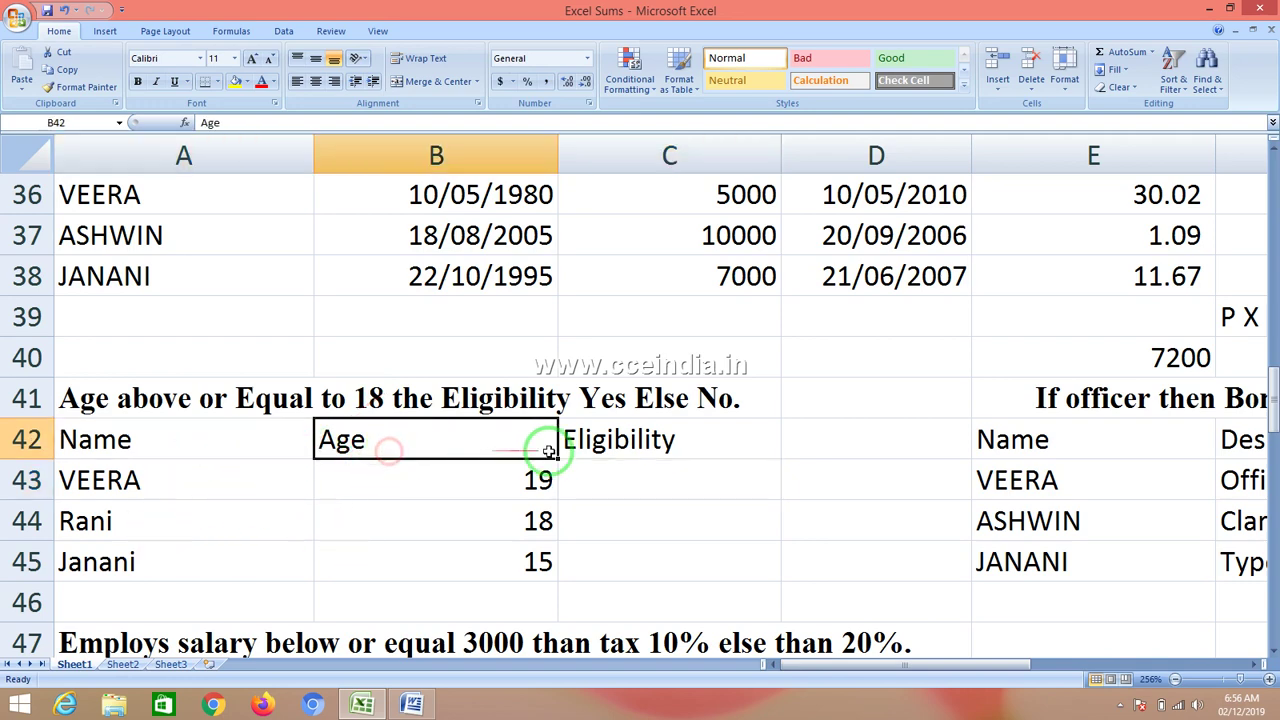
left_click(619, 436)
left_click(611, 487)
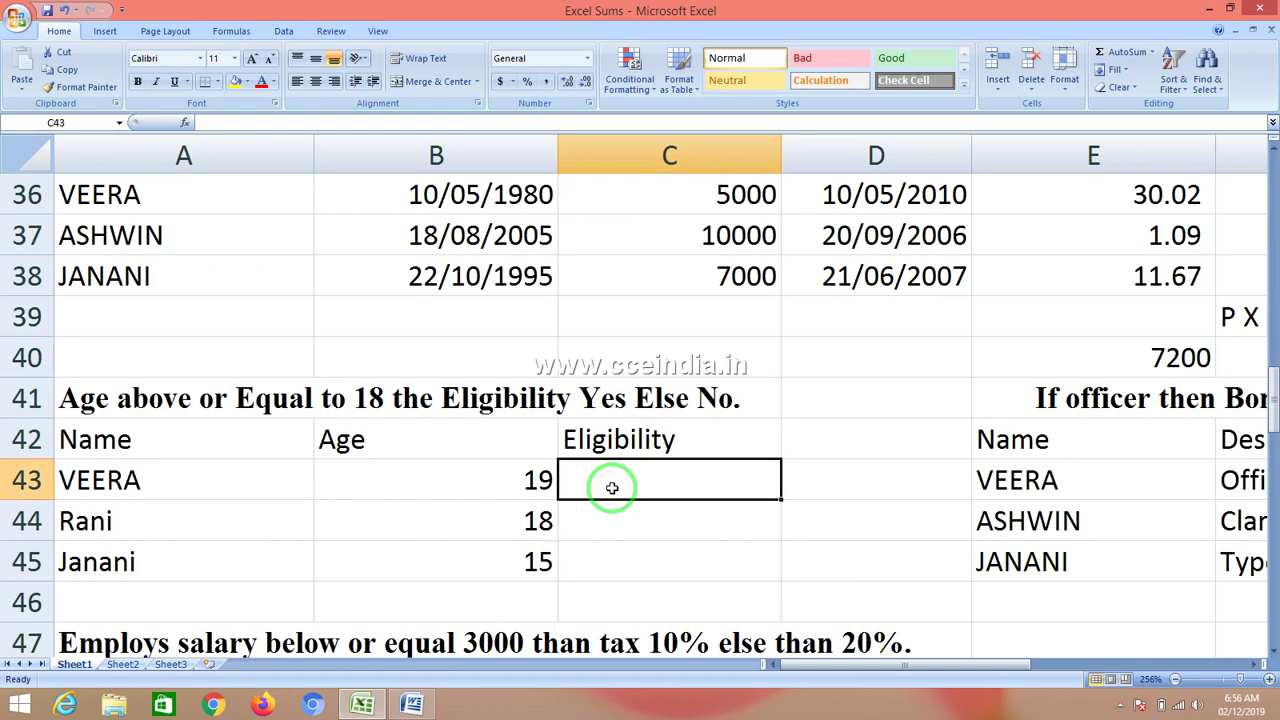
left_click(518, 477)
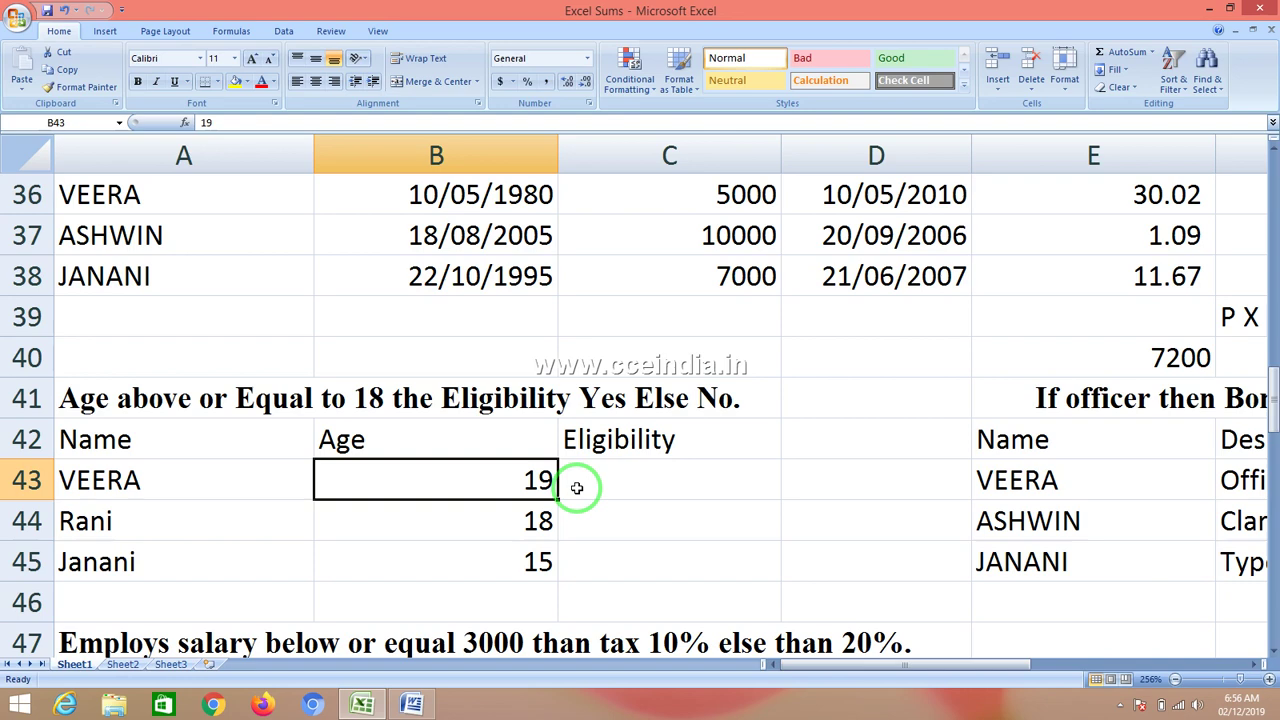
left_click(661, 475)
left_click(525, 478)
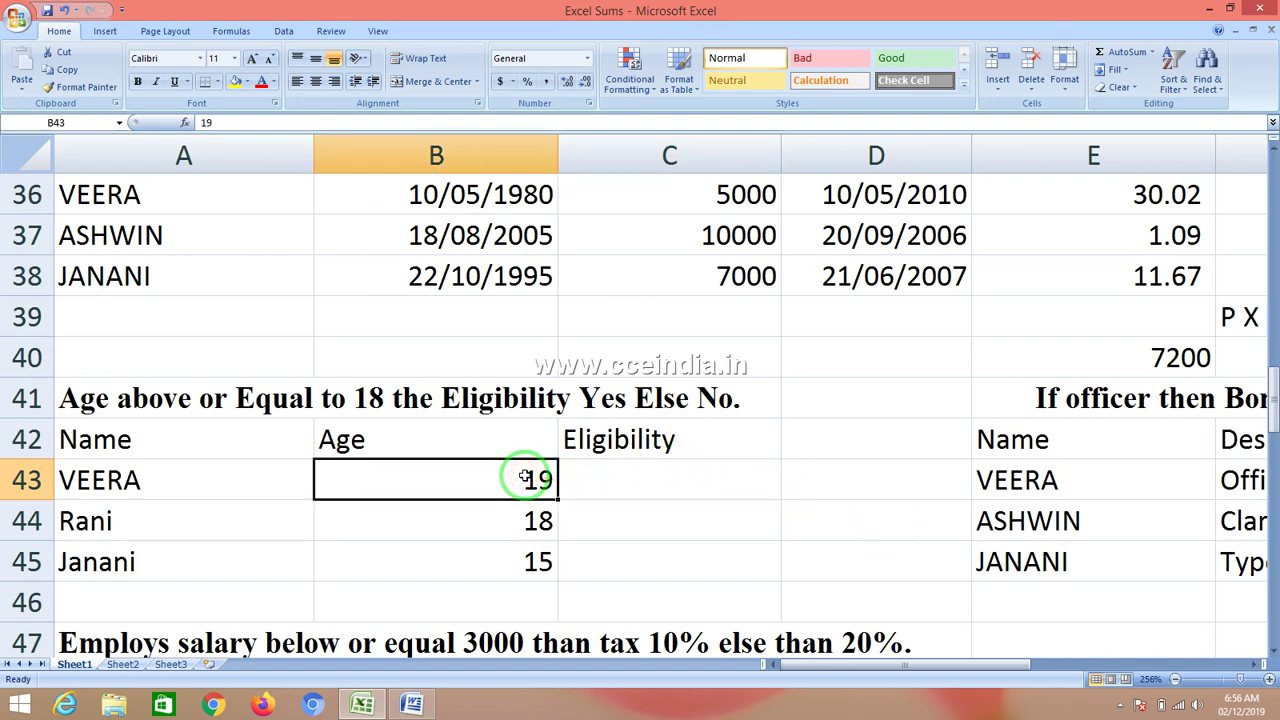
left_click(663, 490)
left_click(512, 487)
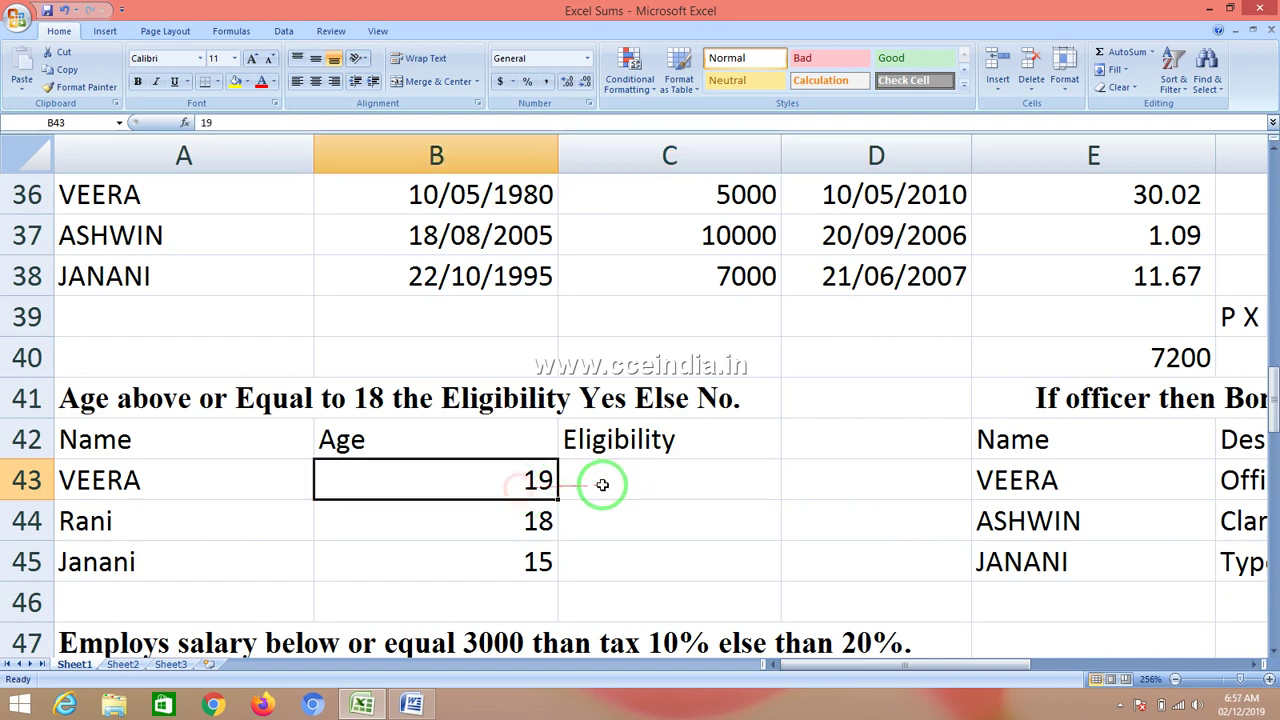
left_click(607, 483)
- Enter =IF(B43>=18,"YES","NO") in C43, referencing B43's age
type("=")
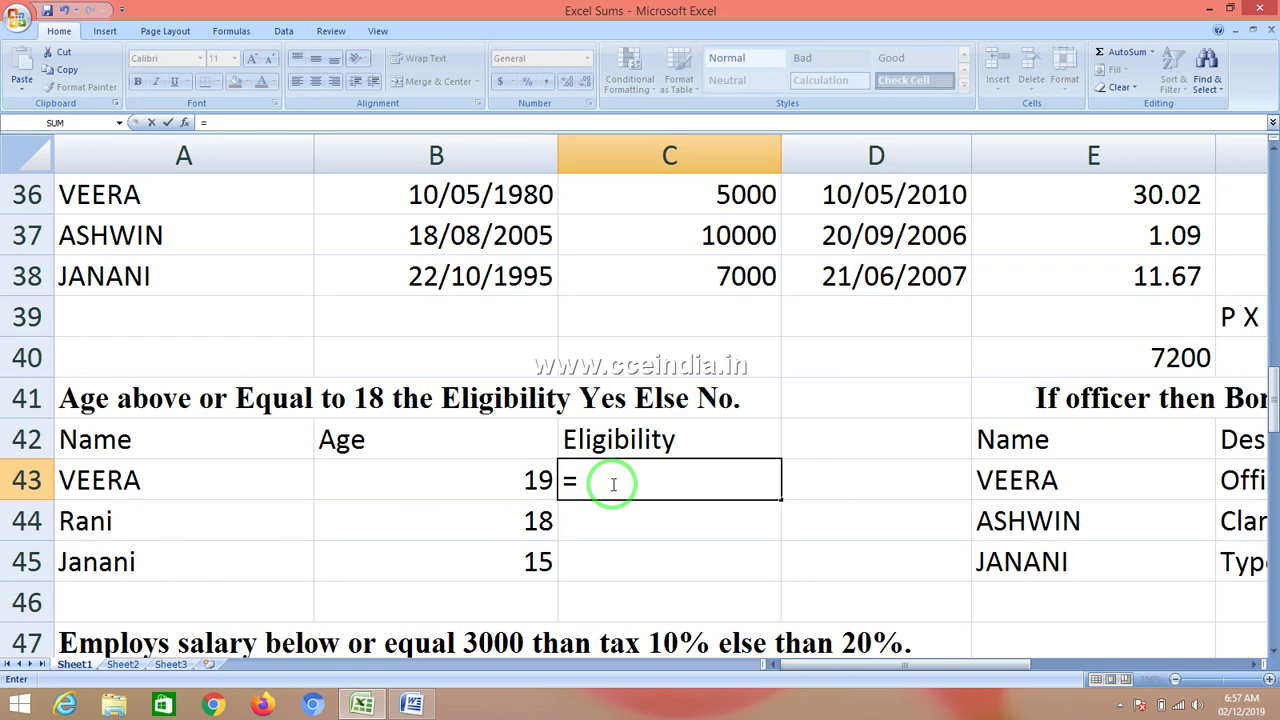
type("I")
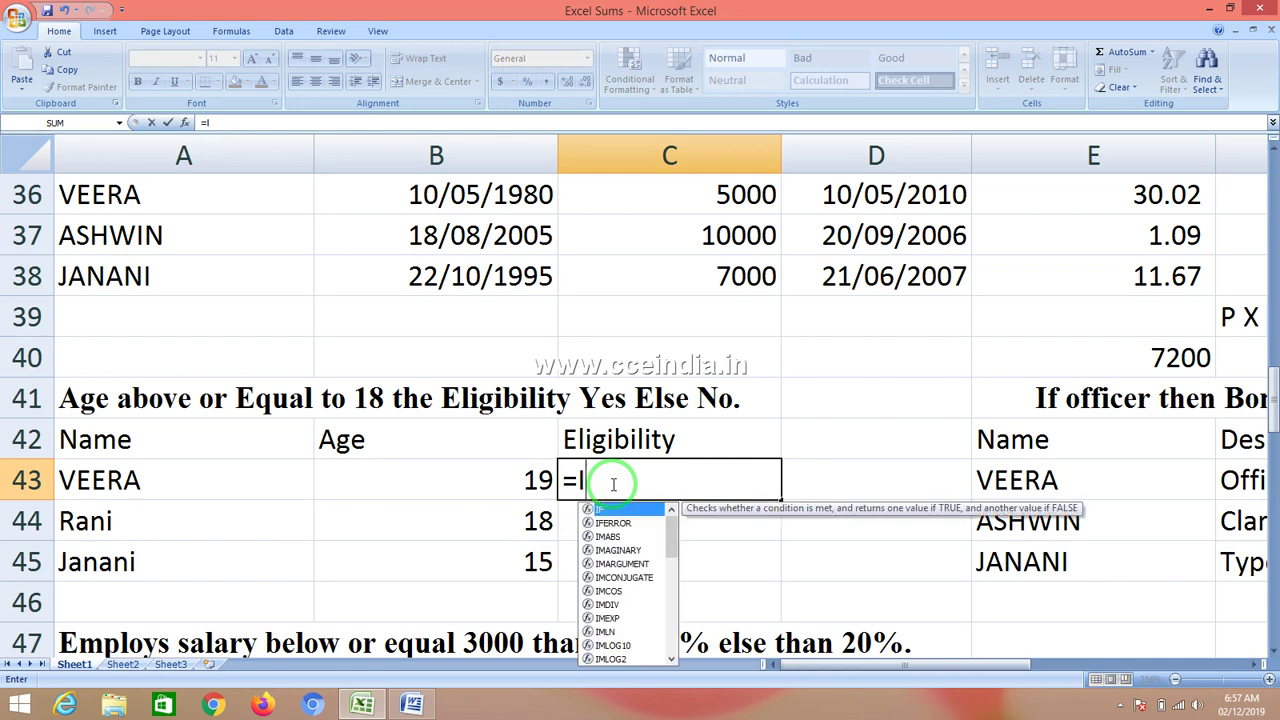
type("F(")
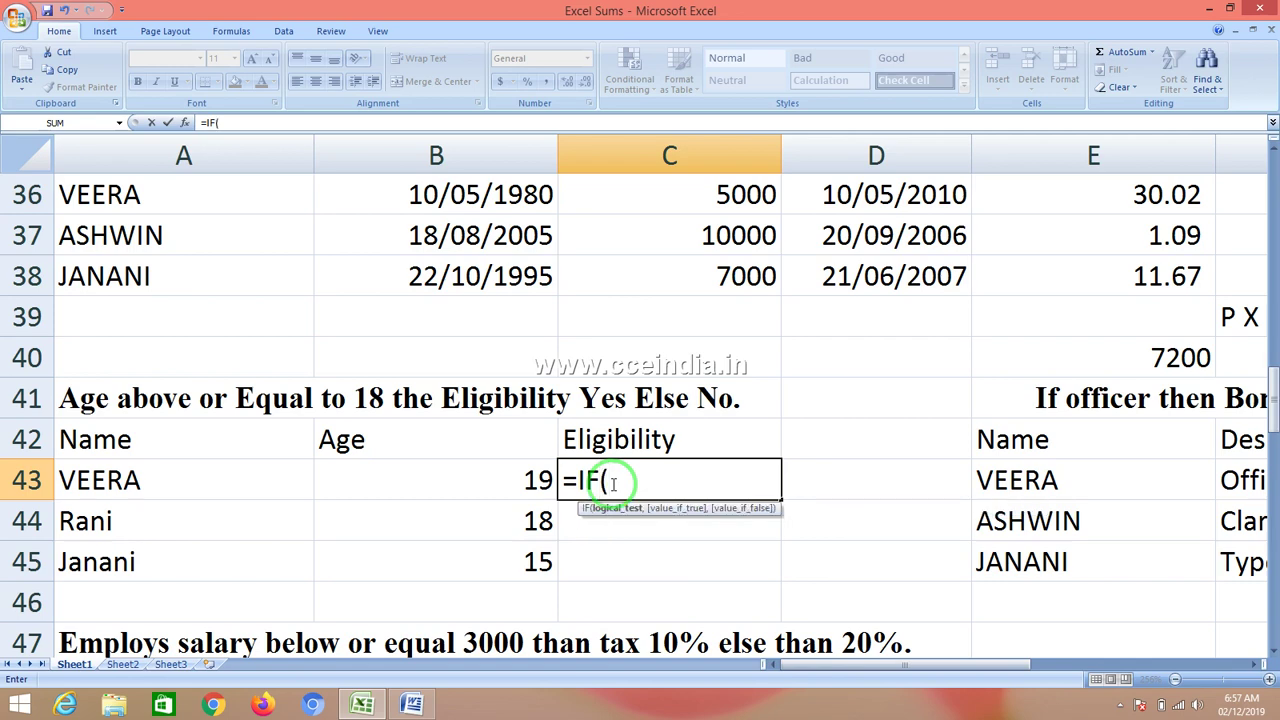
left_click(525, 481)
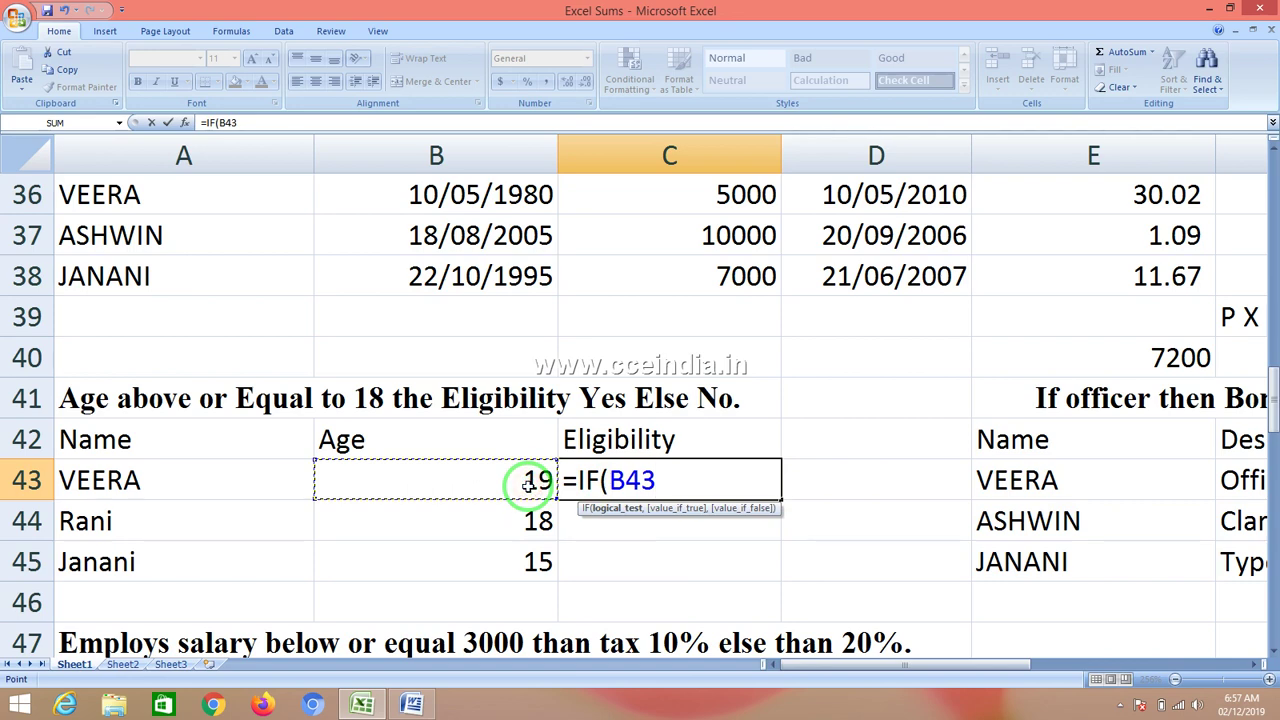
type(">=18")
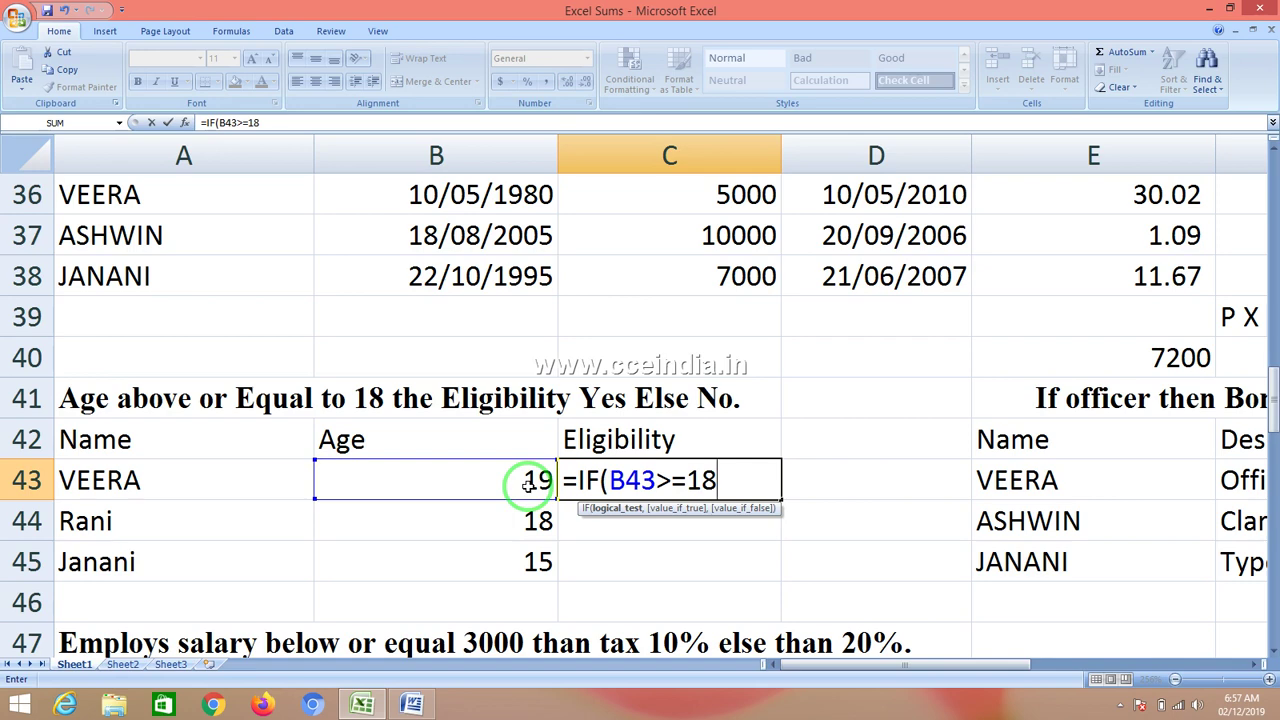
type(",")
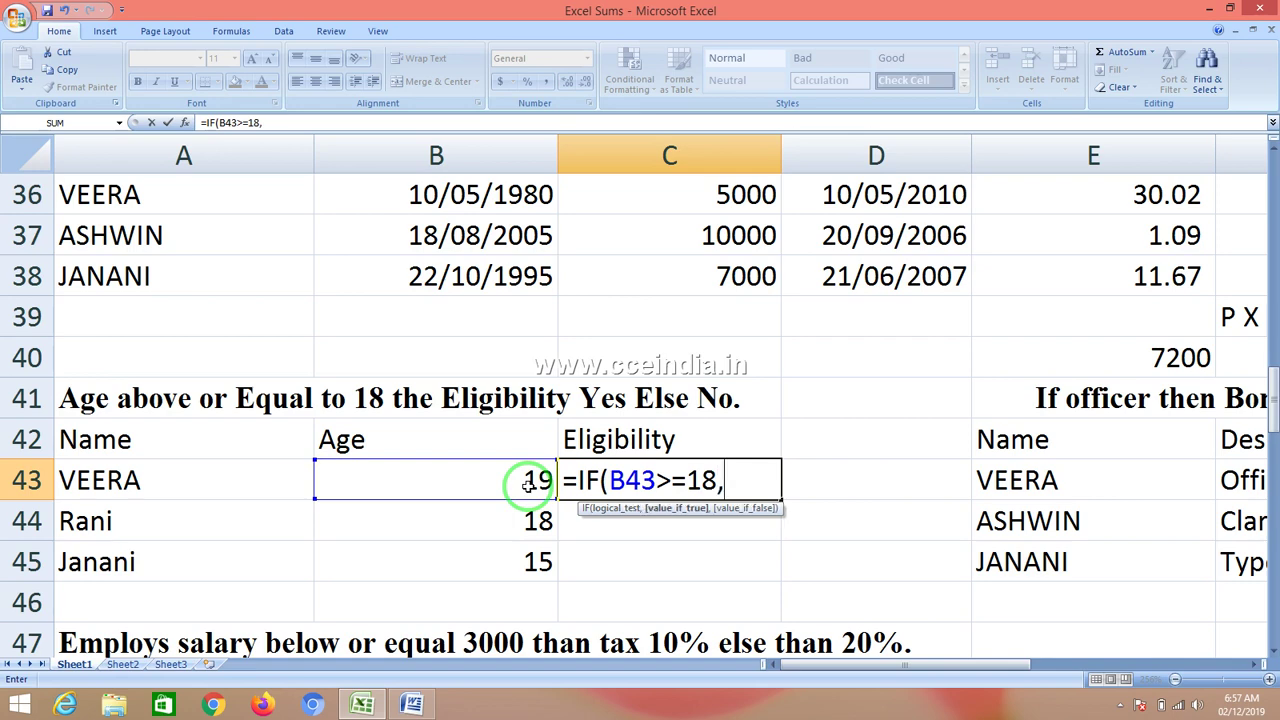
type("\"YES")
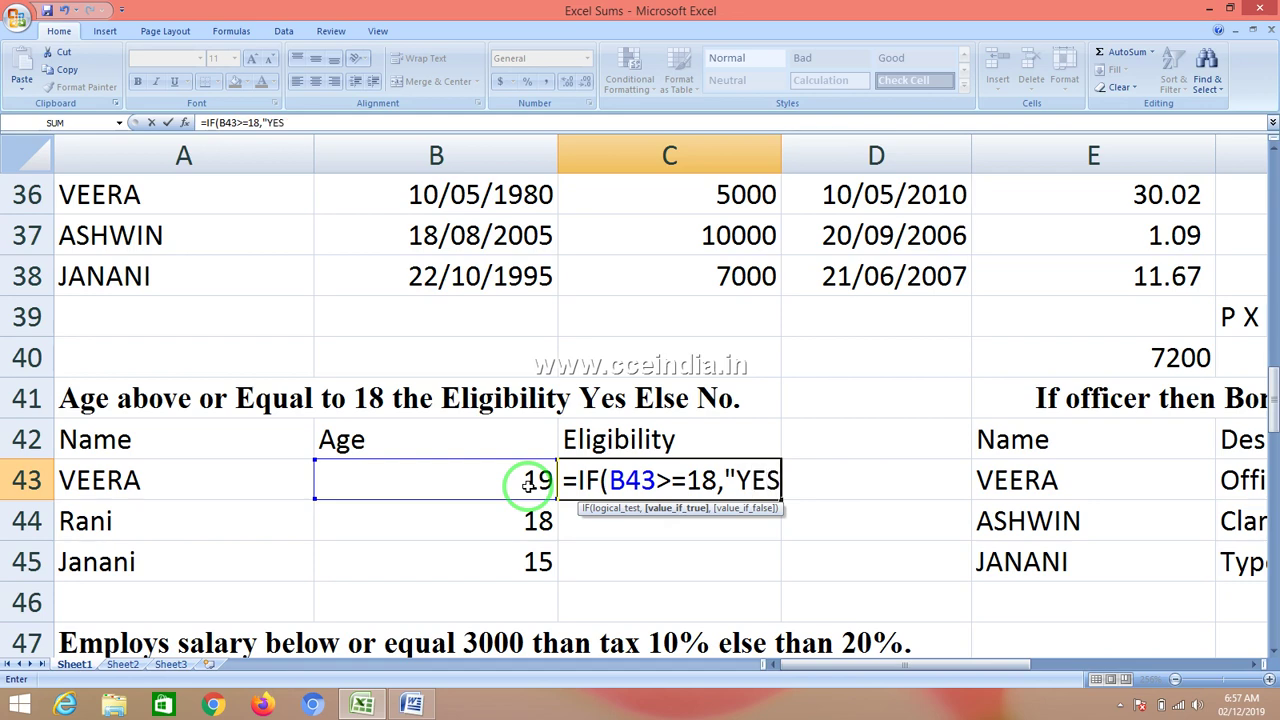
type("\",\"N")
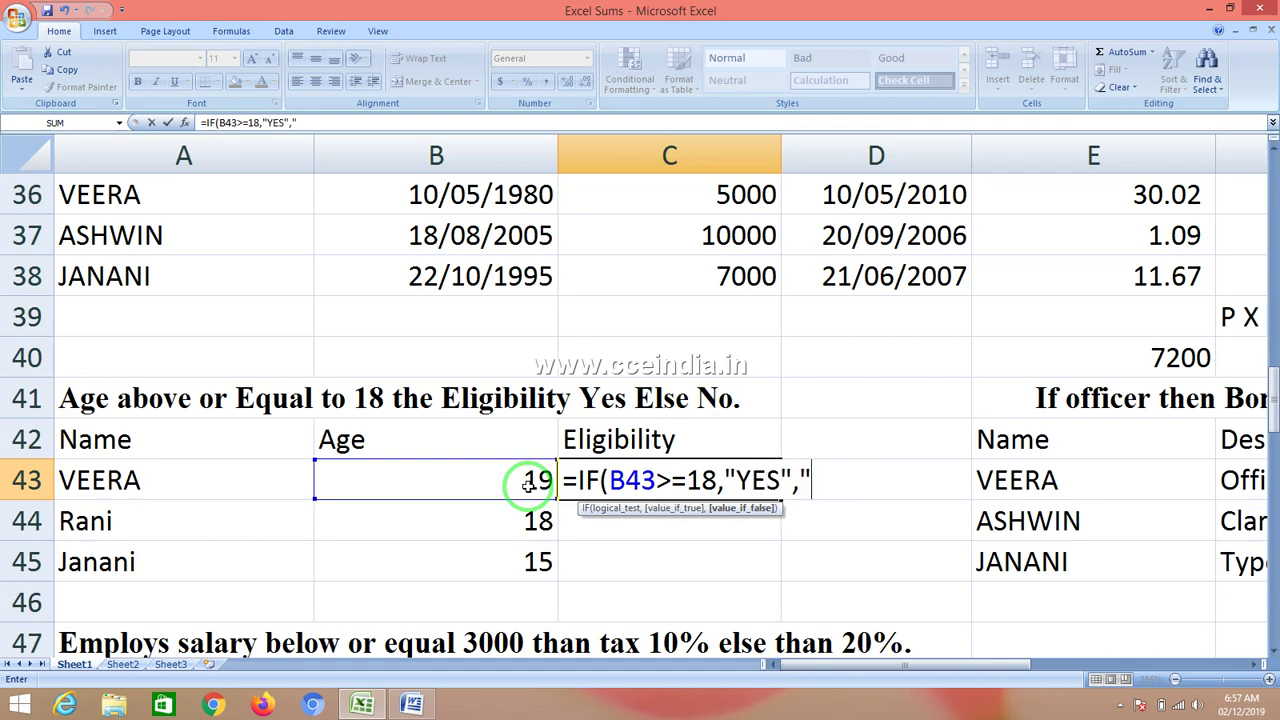
type("O\")")
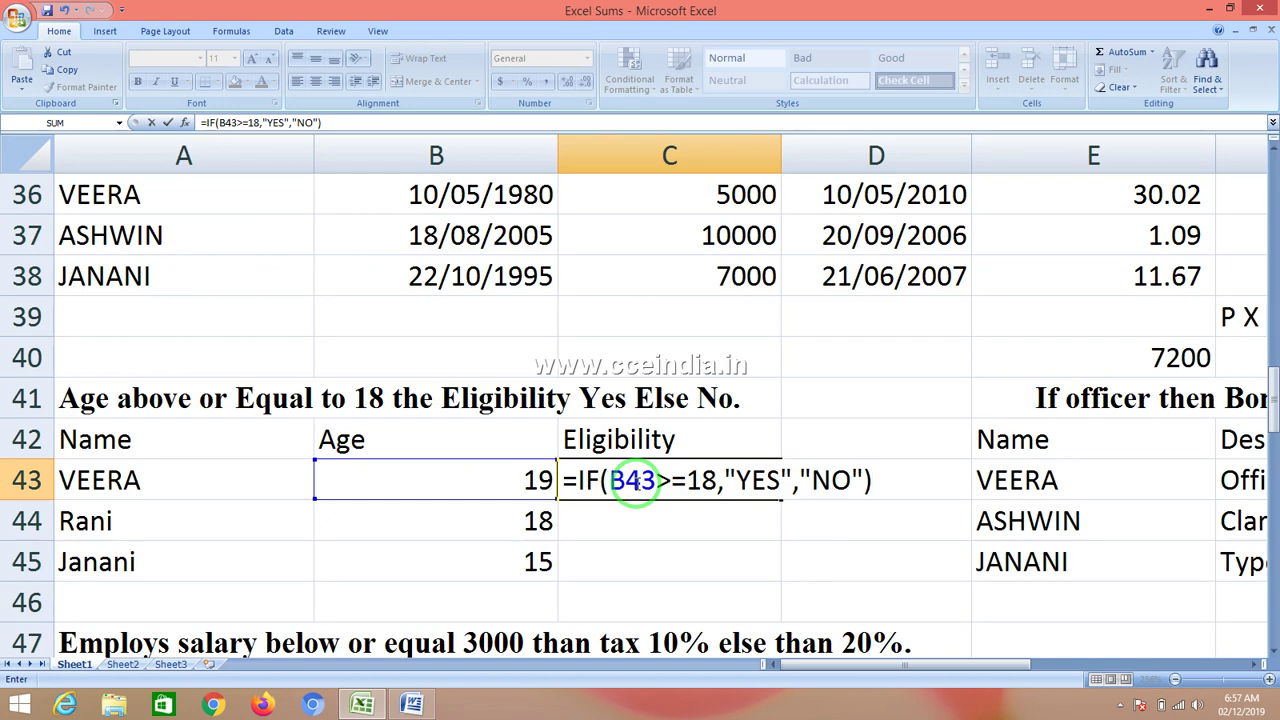
left_click_drag(520, 480, 711, 515)
left_click_drag(783, 491, 835, 490)
- Commit C43's >=18 eligibility formula, fill it down to C45, and check the copies
key("Return")
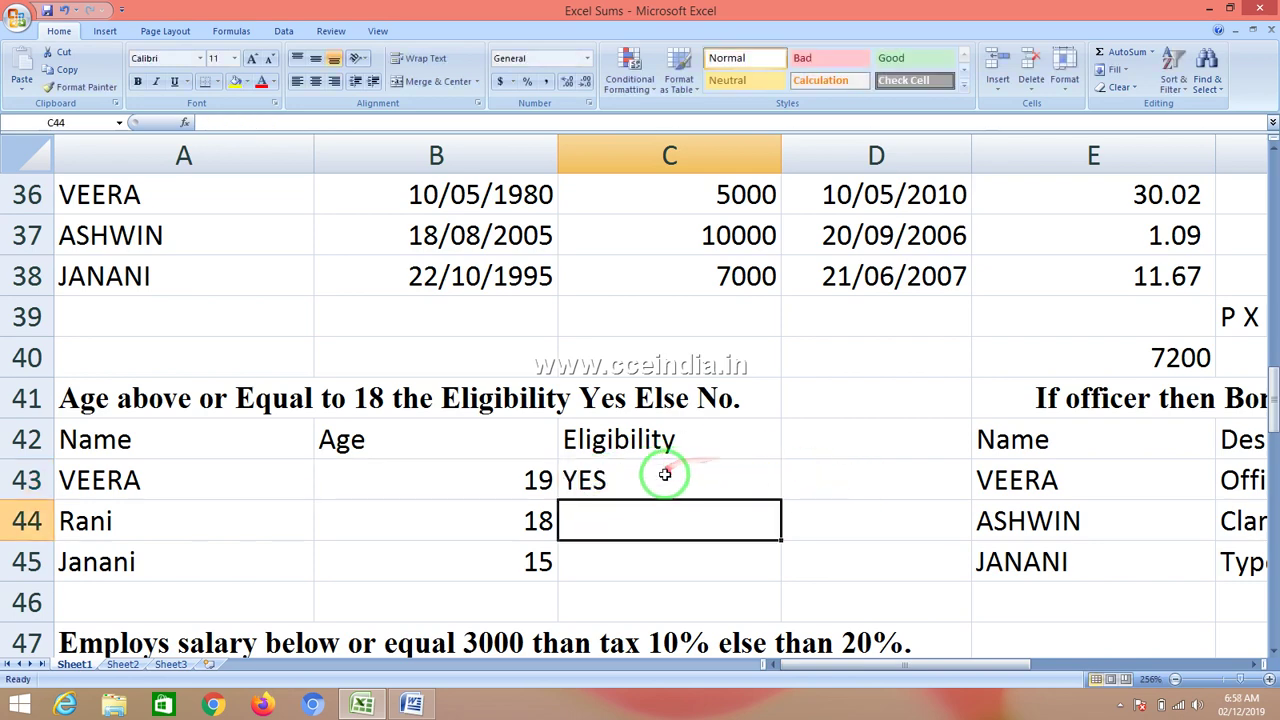
left_click(665, 475)
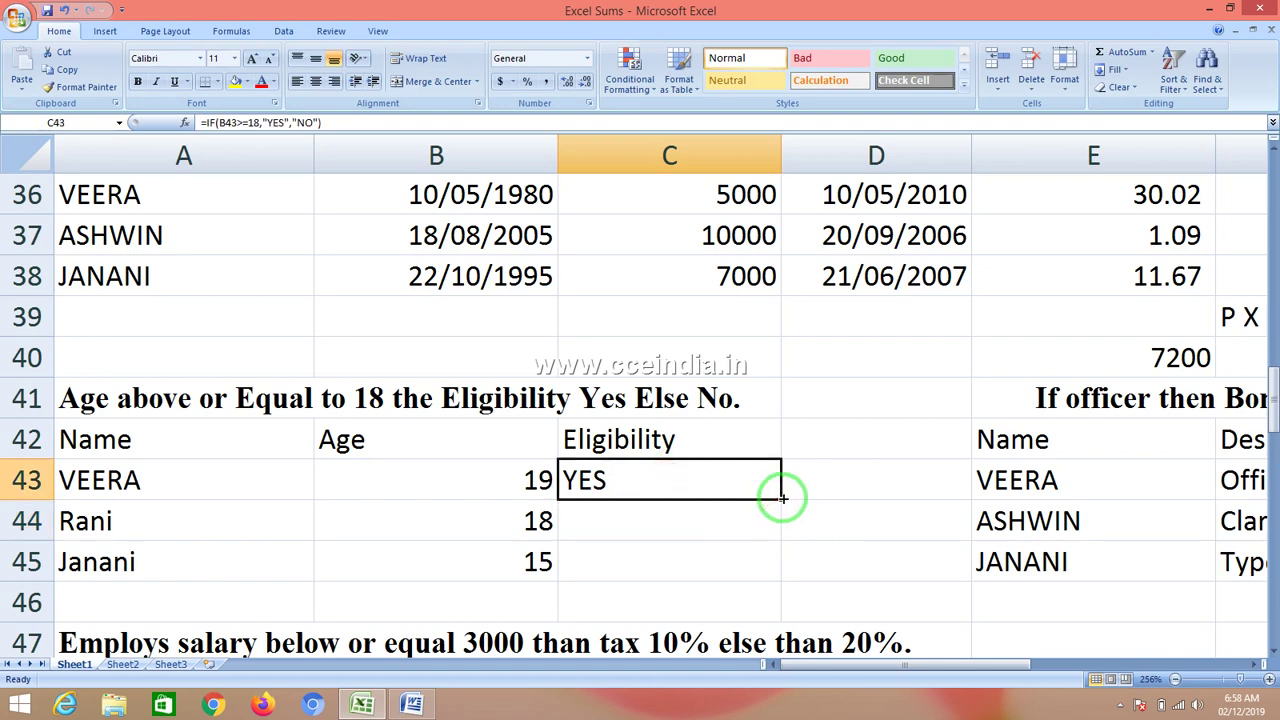
left_click_drag(782, 497, 786, 580)
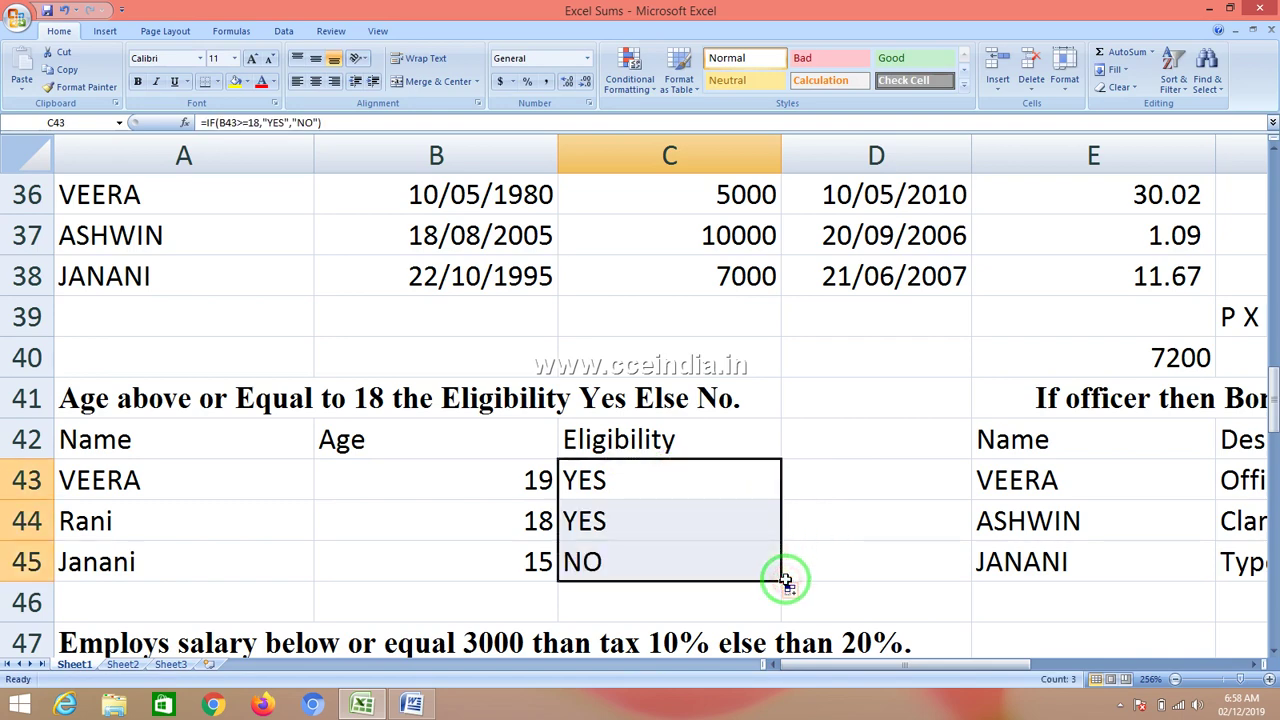
left_click(697, 477)
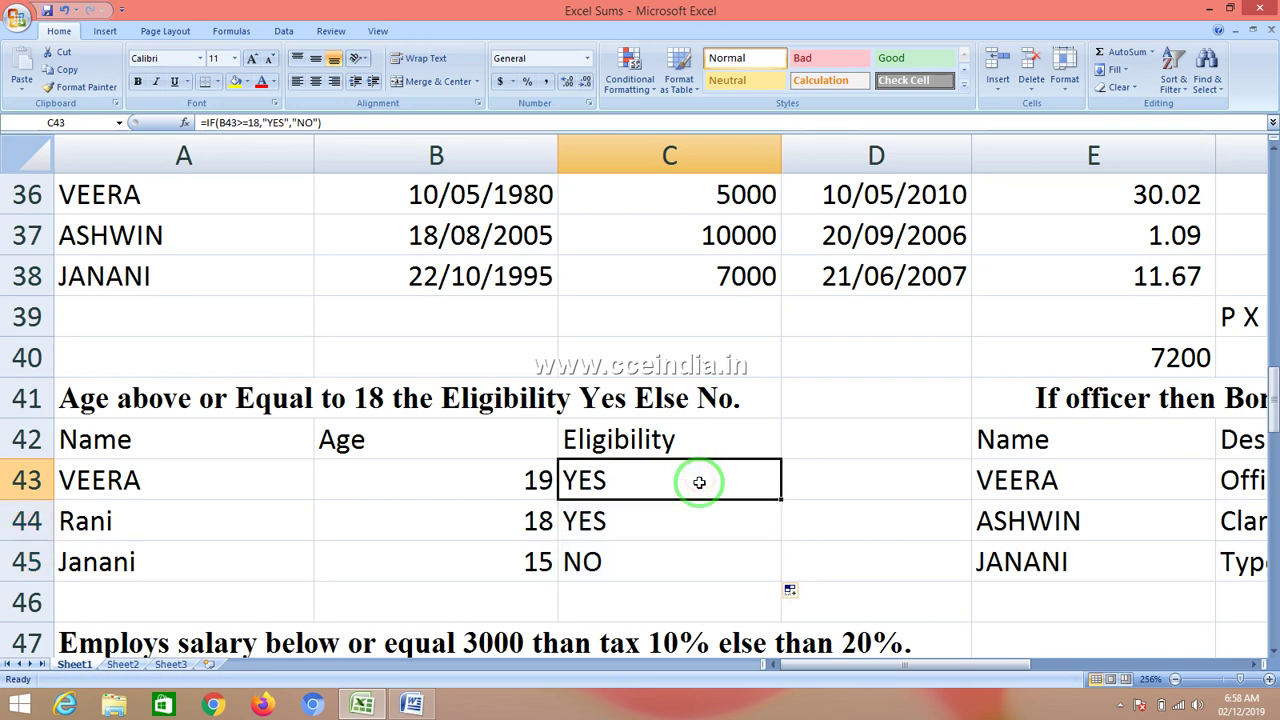
left_click(677, 531)
left_click(674, 562)
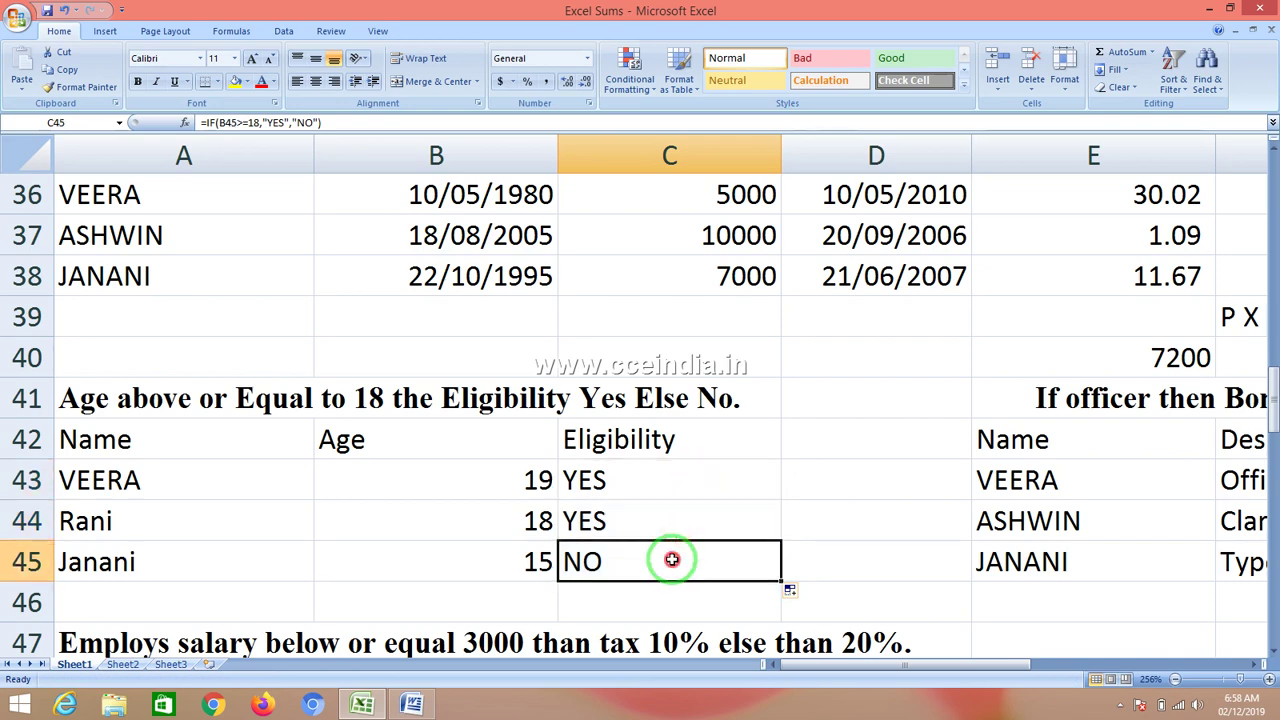
left_click(675, 483)
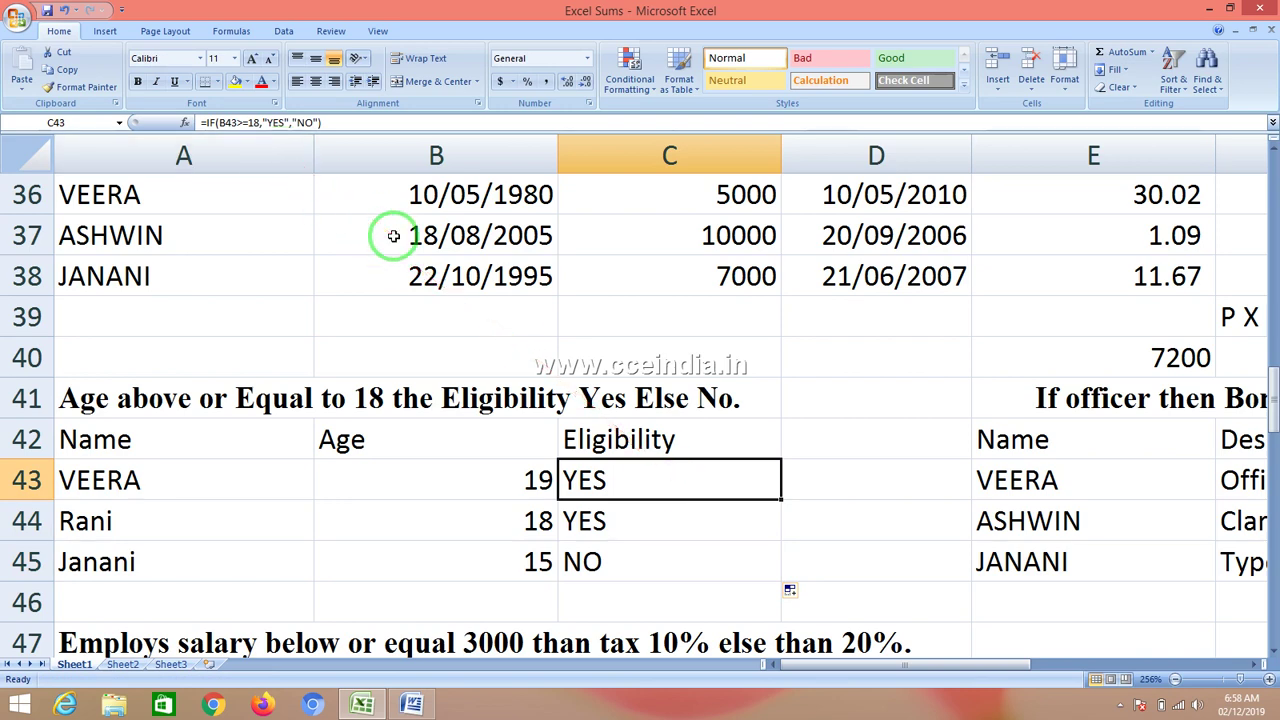
- Change C43's test to B43>18 and refill C44:C45, giving YES, NO, NO
key("F2")
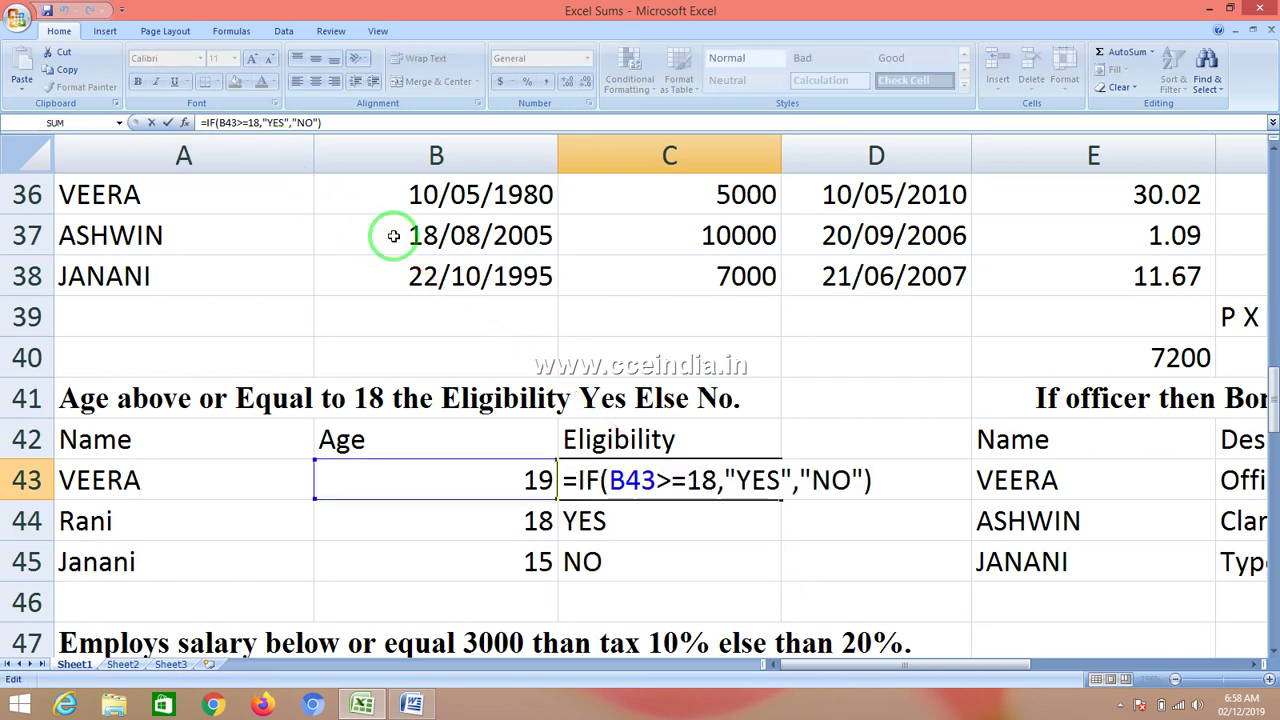
left_click(687, 480)
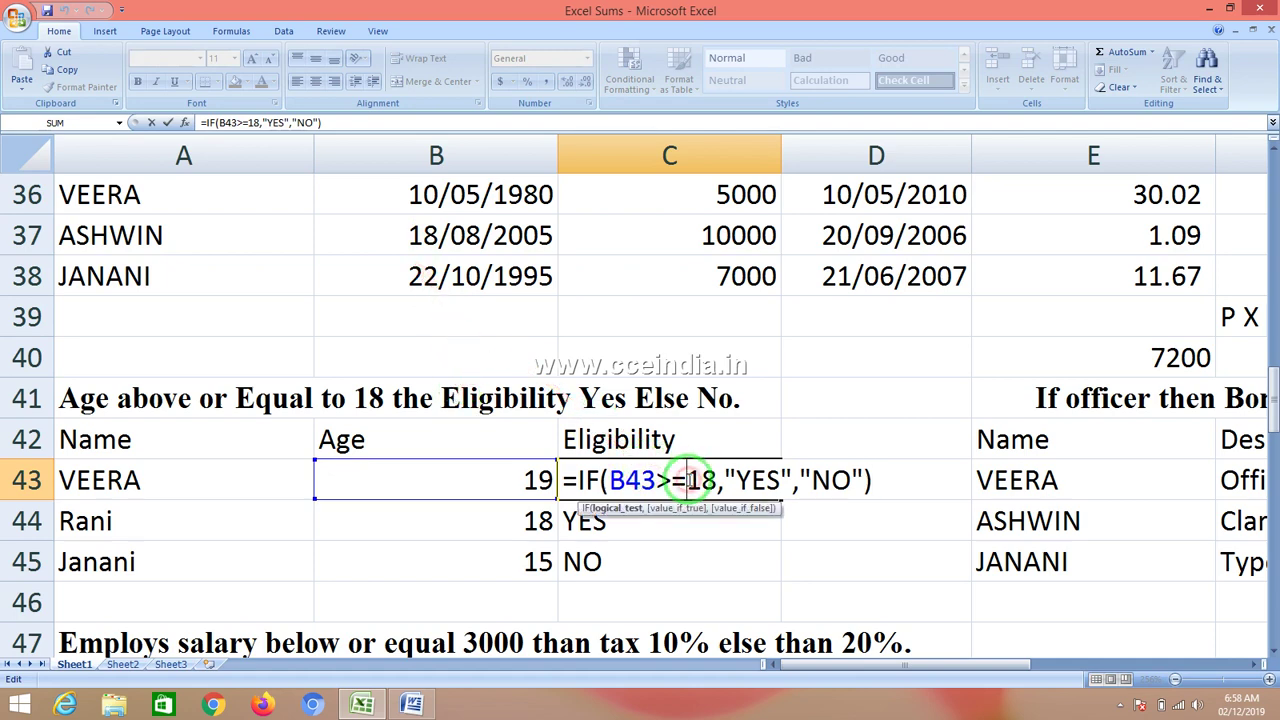
key("BackSpace")
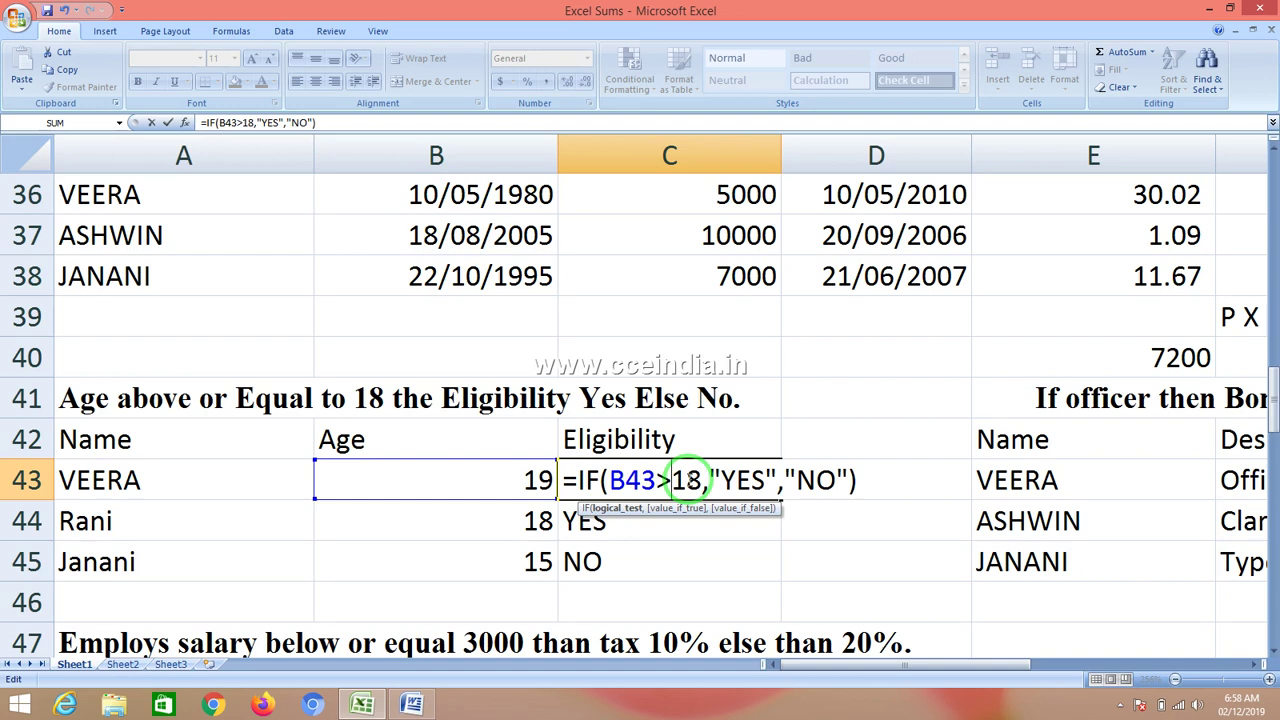
key("Return")
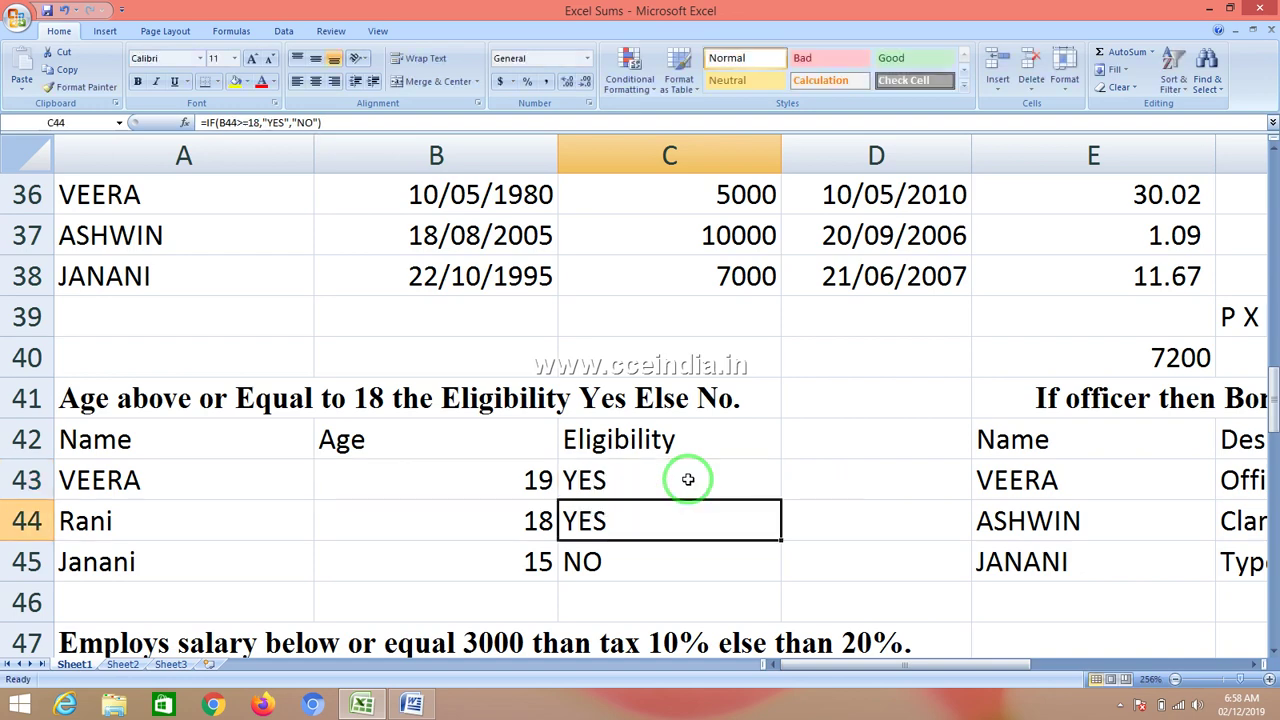
left_click(688, 480)
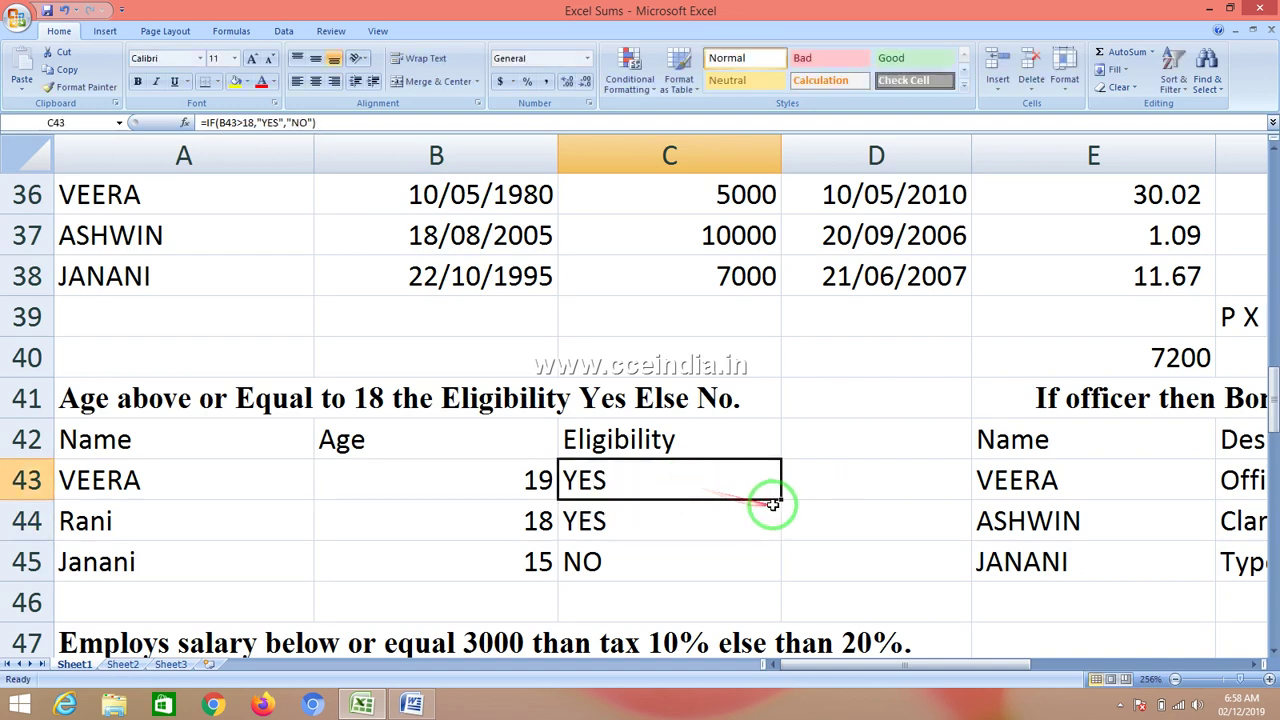
left_click_drag(783, 499, 779, 563)
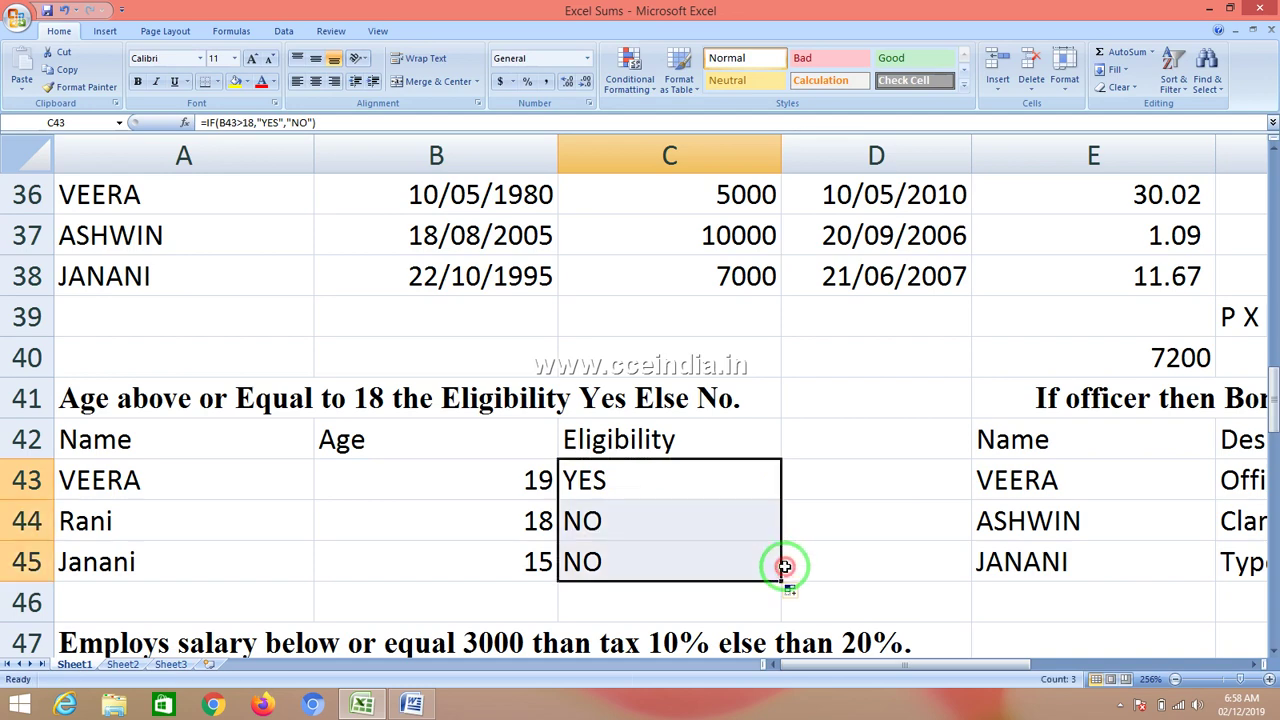
left_click(730, 480)
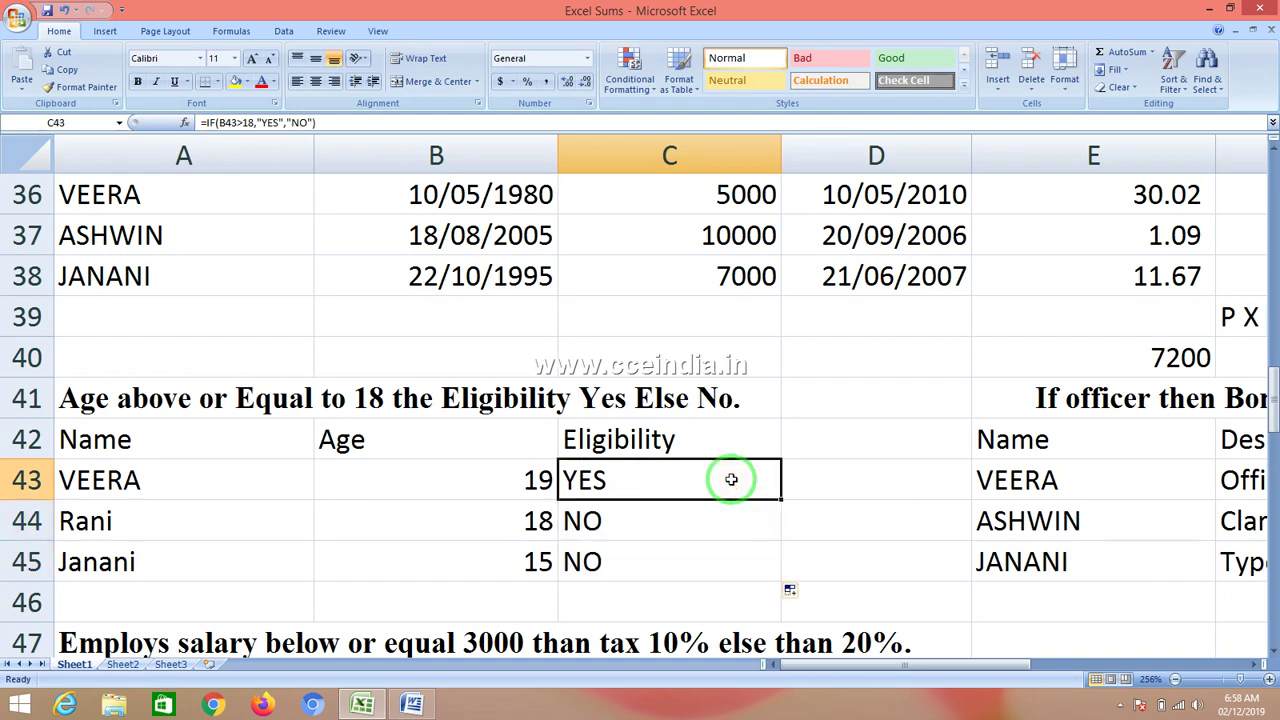
- Try <=, <> and then = as C43's operator, filling the B43=18 version down to C45
double_click(731, 480)
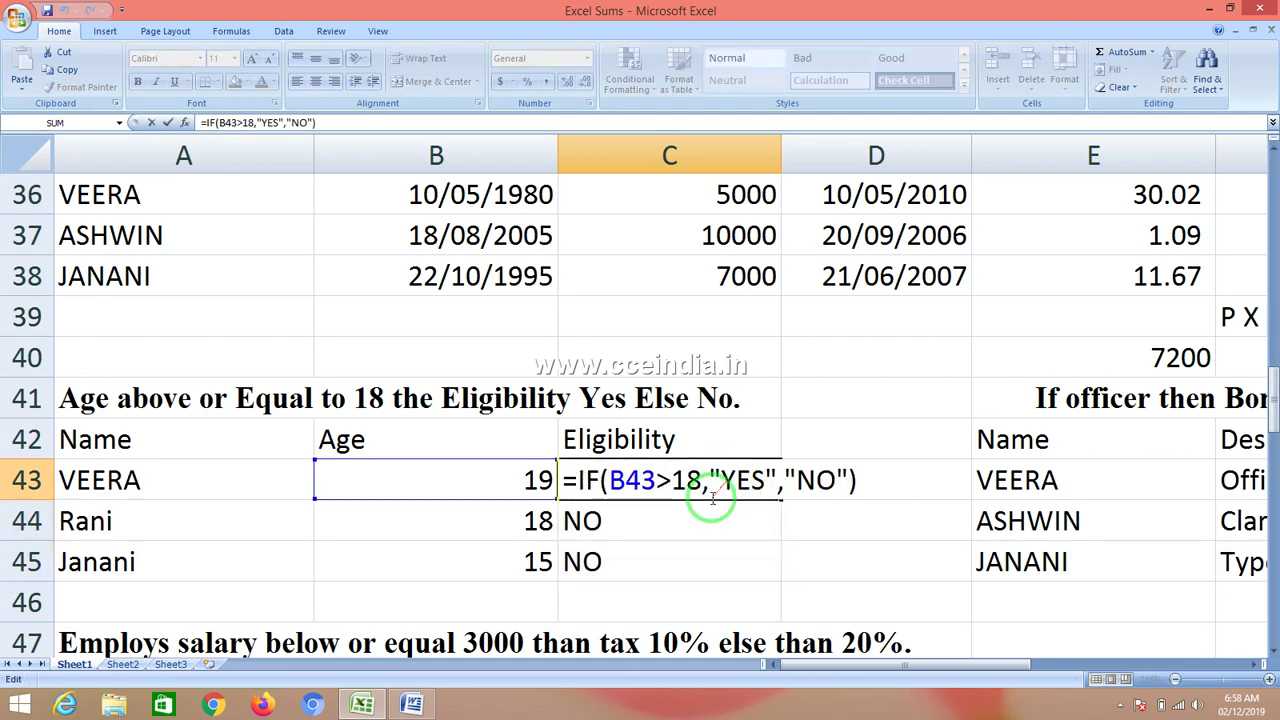
left_click(671, 481)
key("BackSpace")
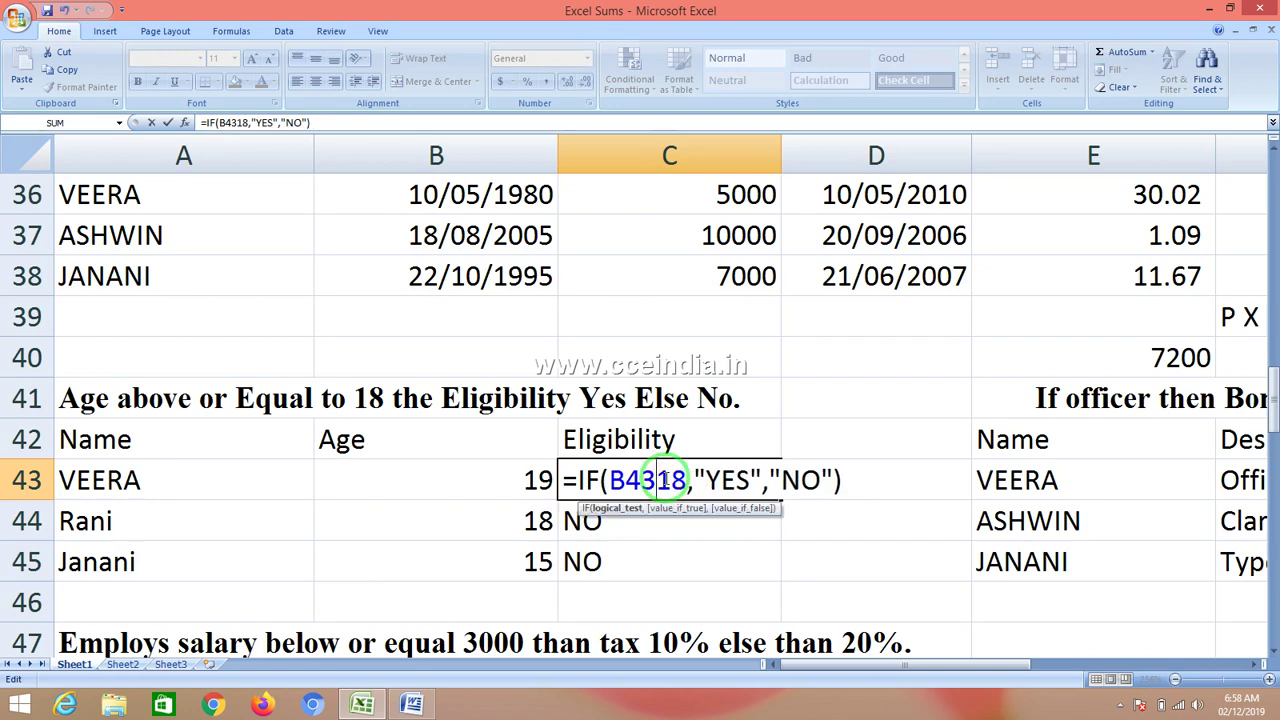
type("<")
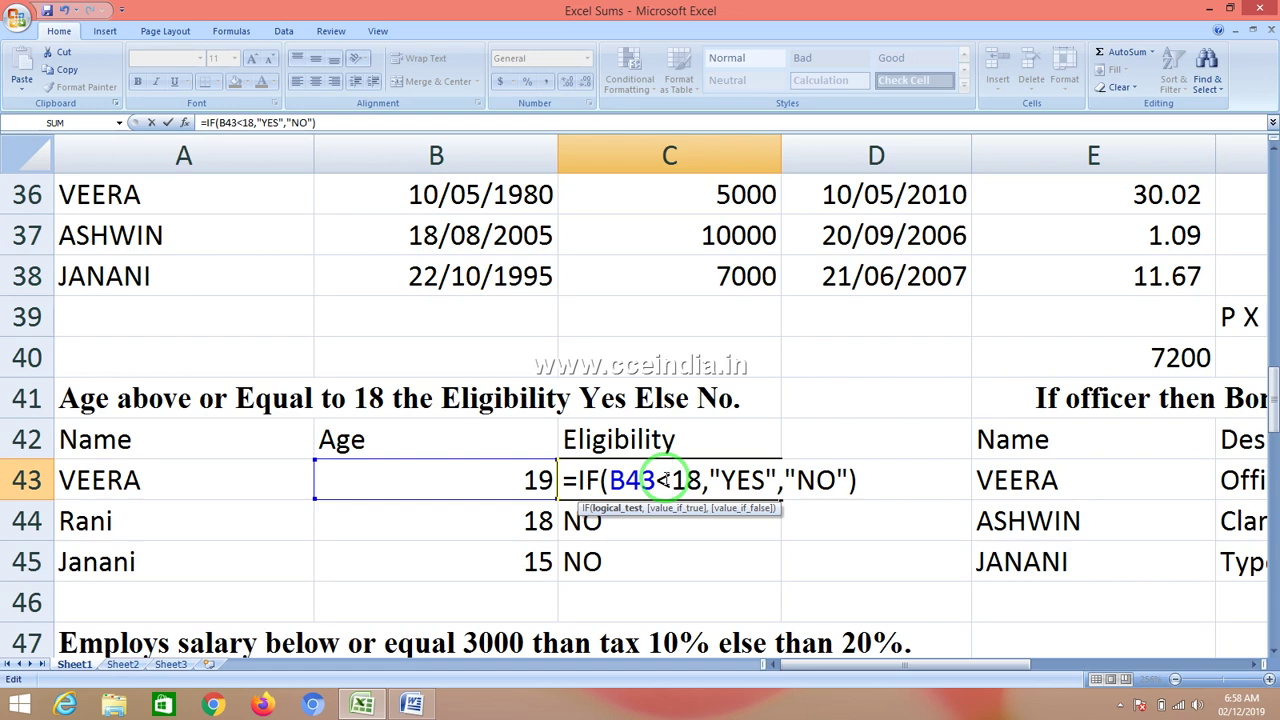
type("=")
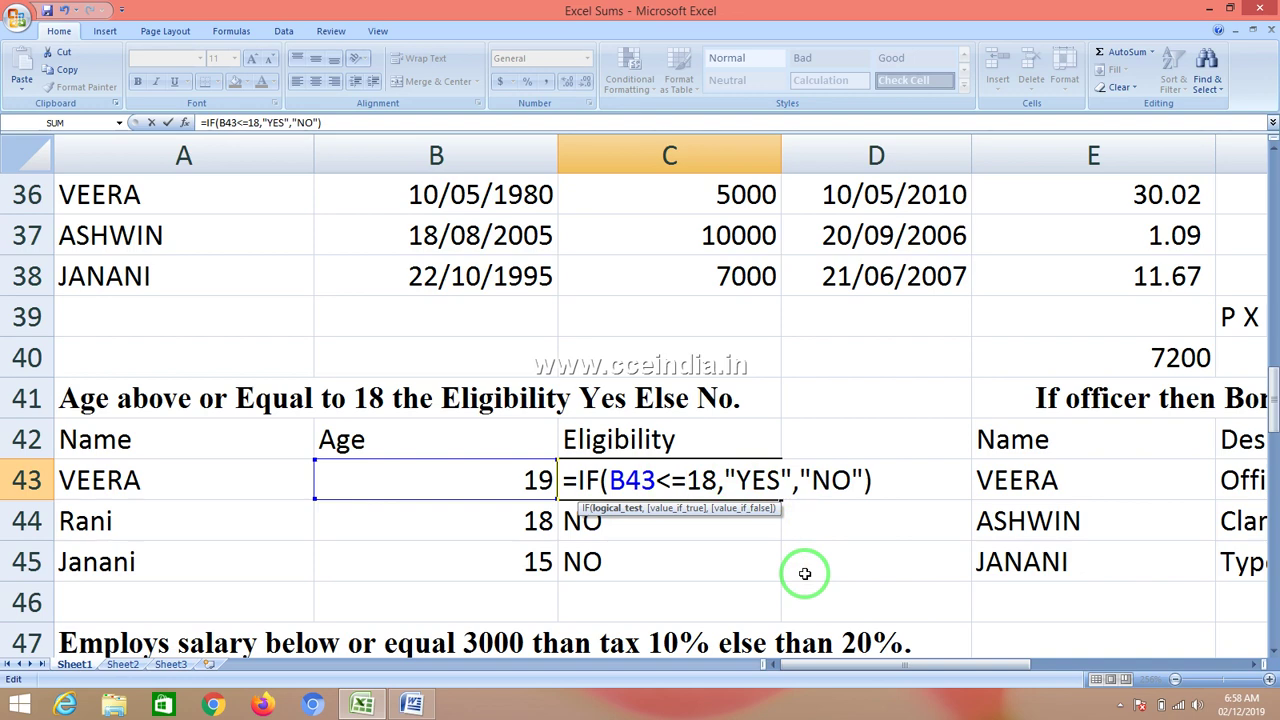
key("BackSpace")
key("BackSpace")
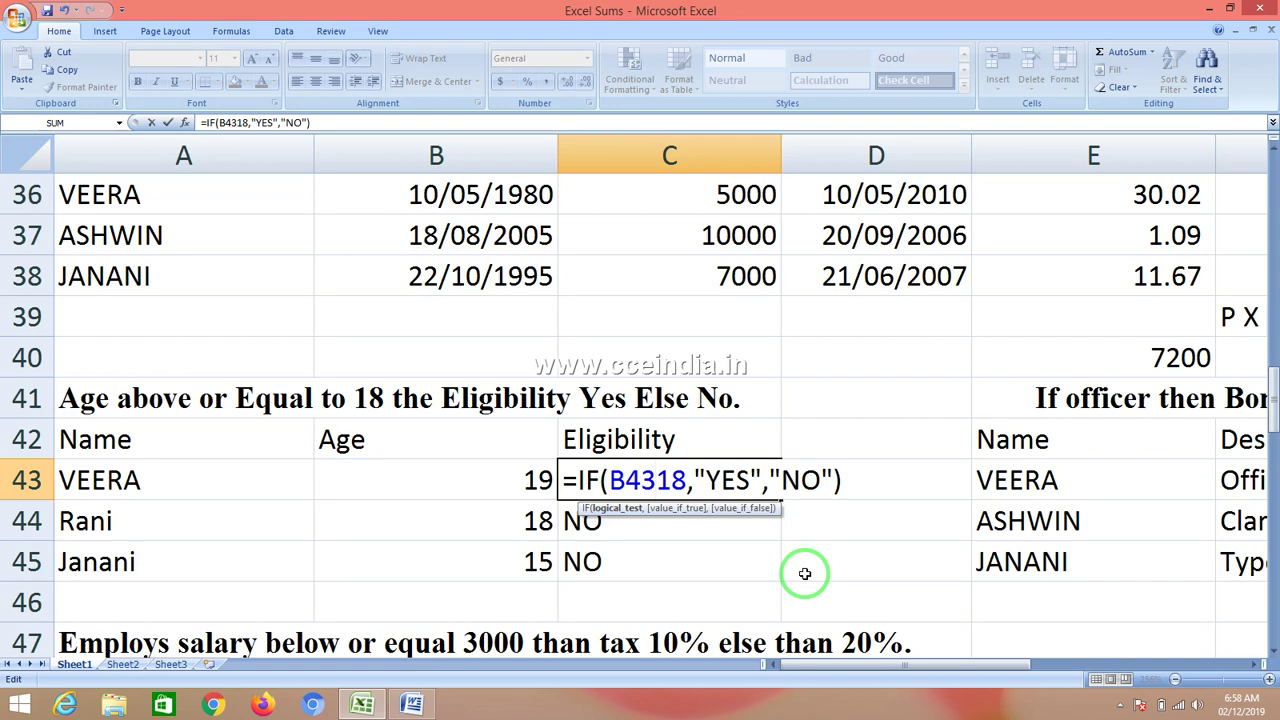
type("<>")
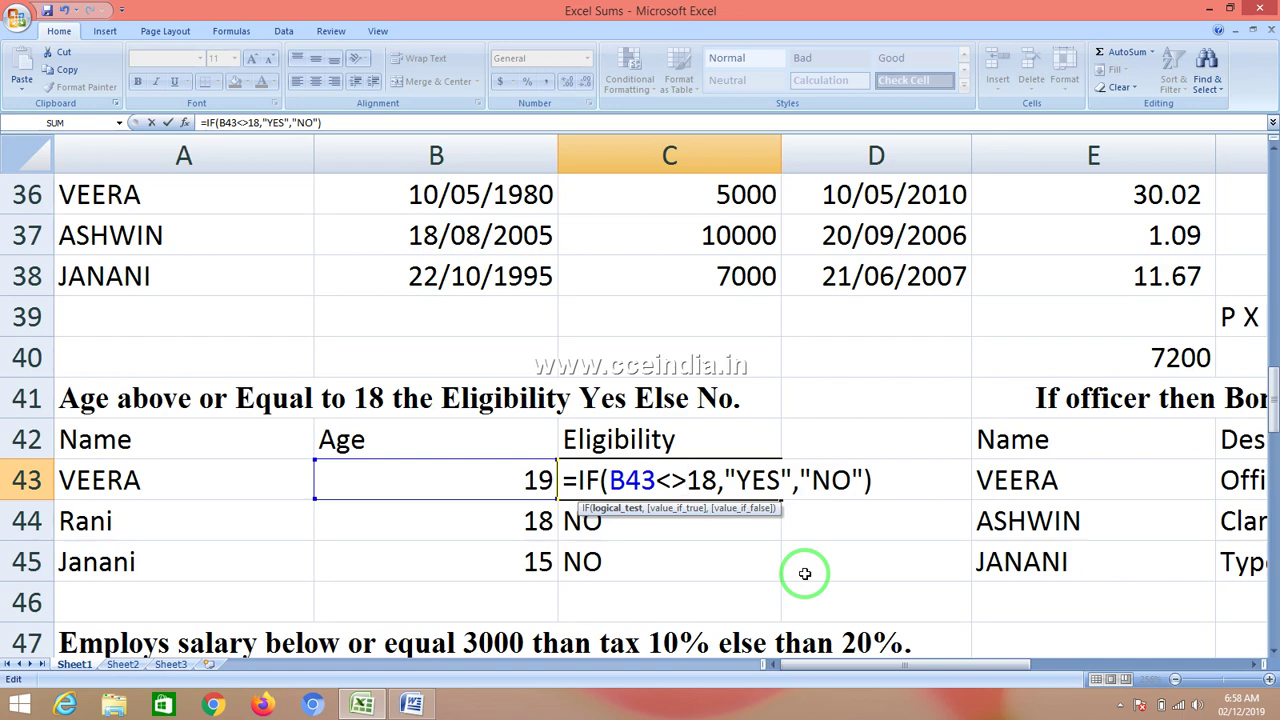
key("BackSpace")
key("BackSpace")
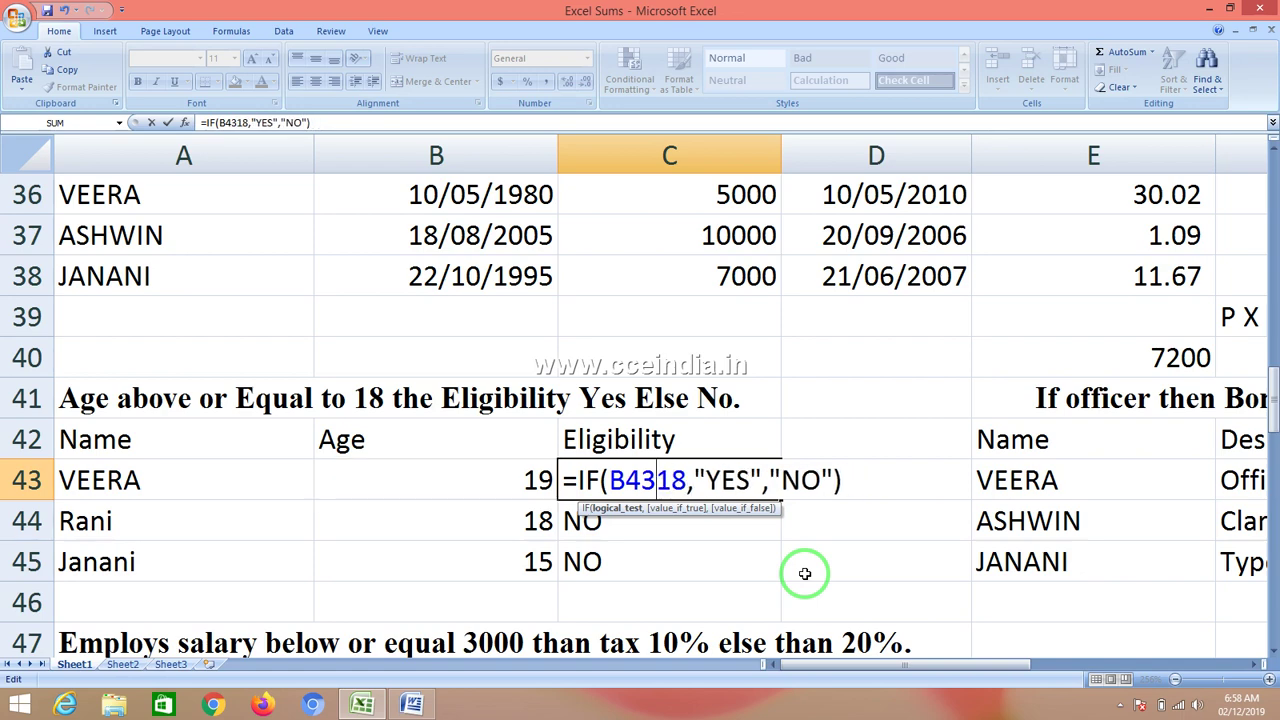
type("=")
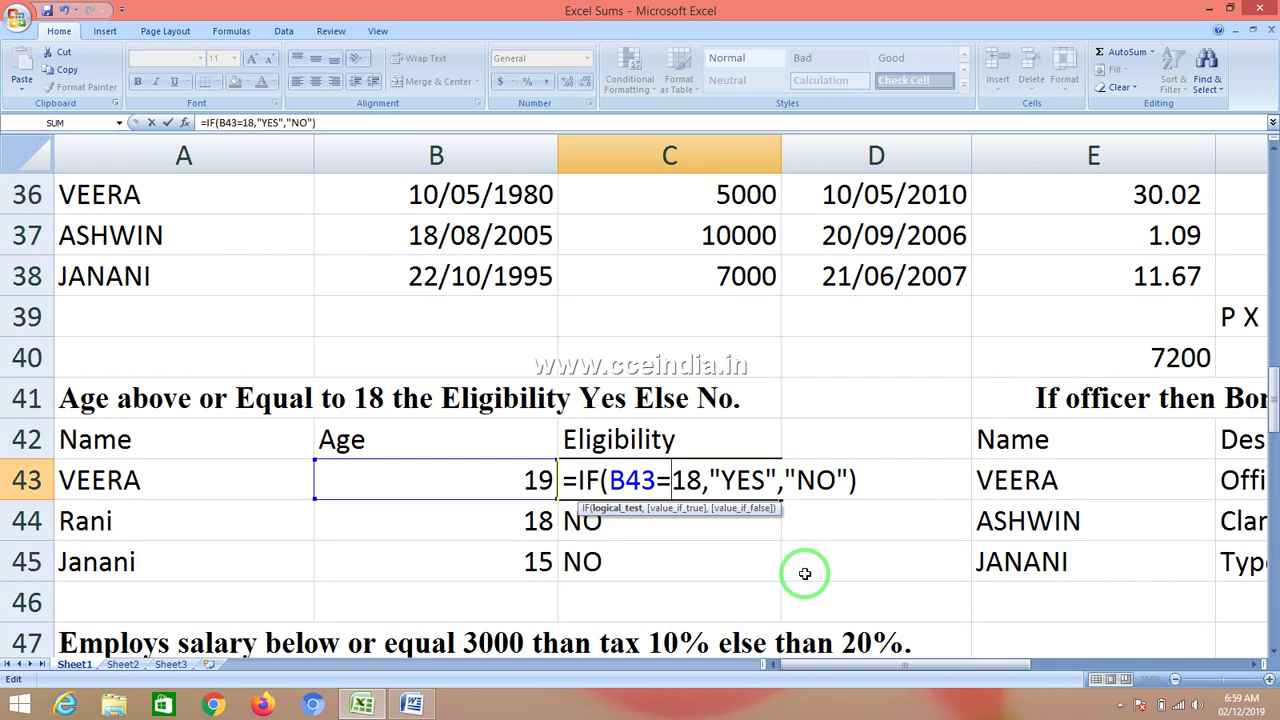
key("Return")
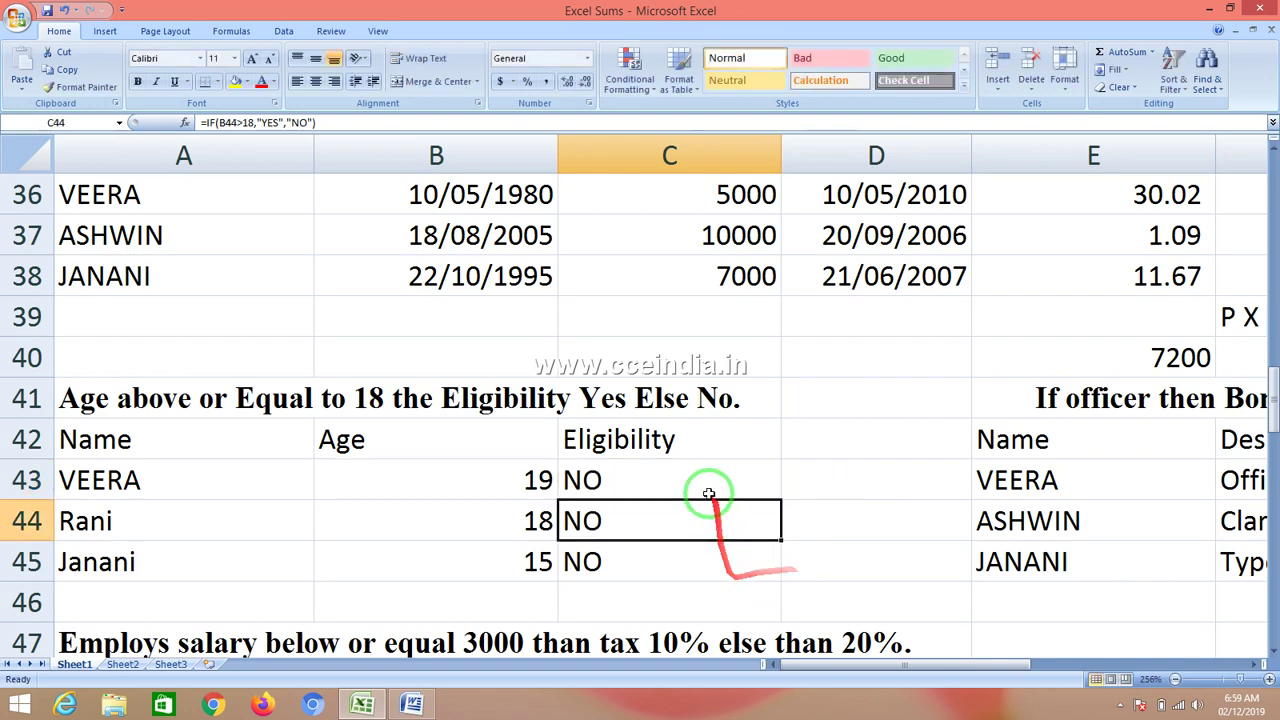
left_click(705, 482)
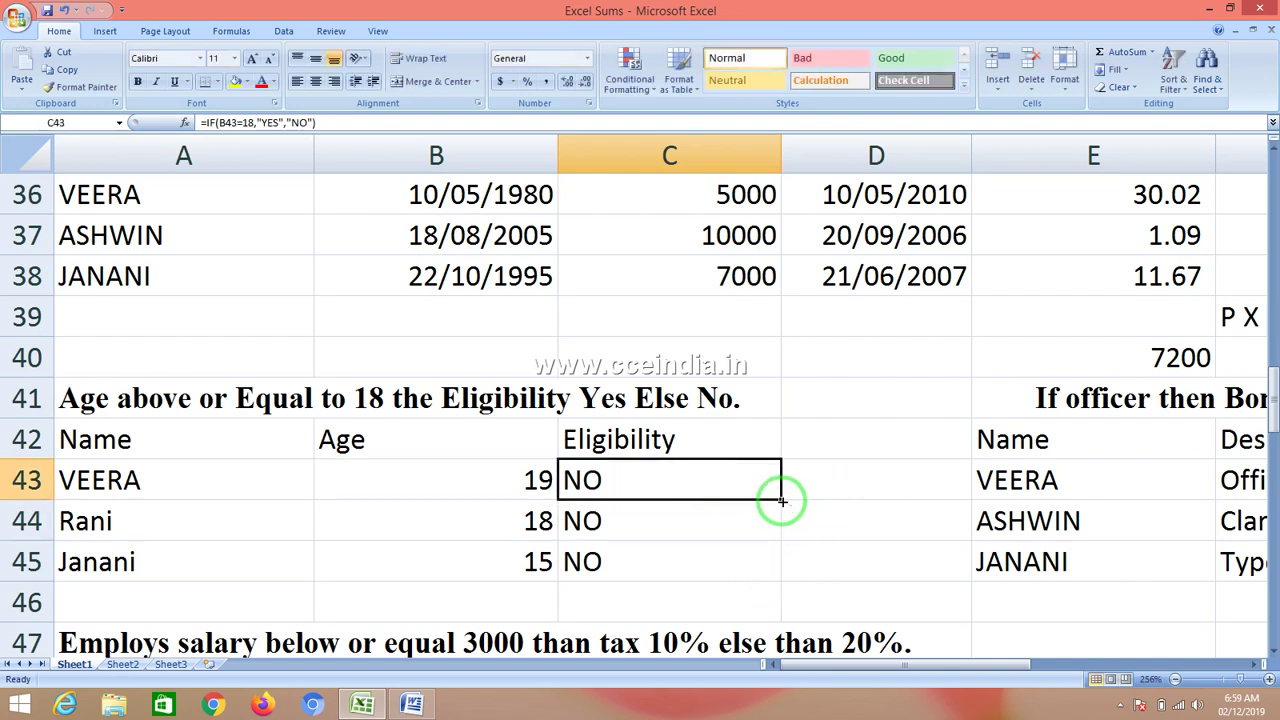
left_click_drag(781, 500, 779, 585)
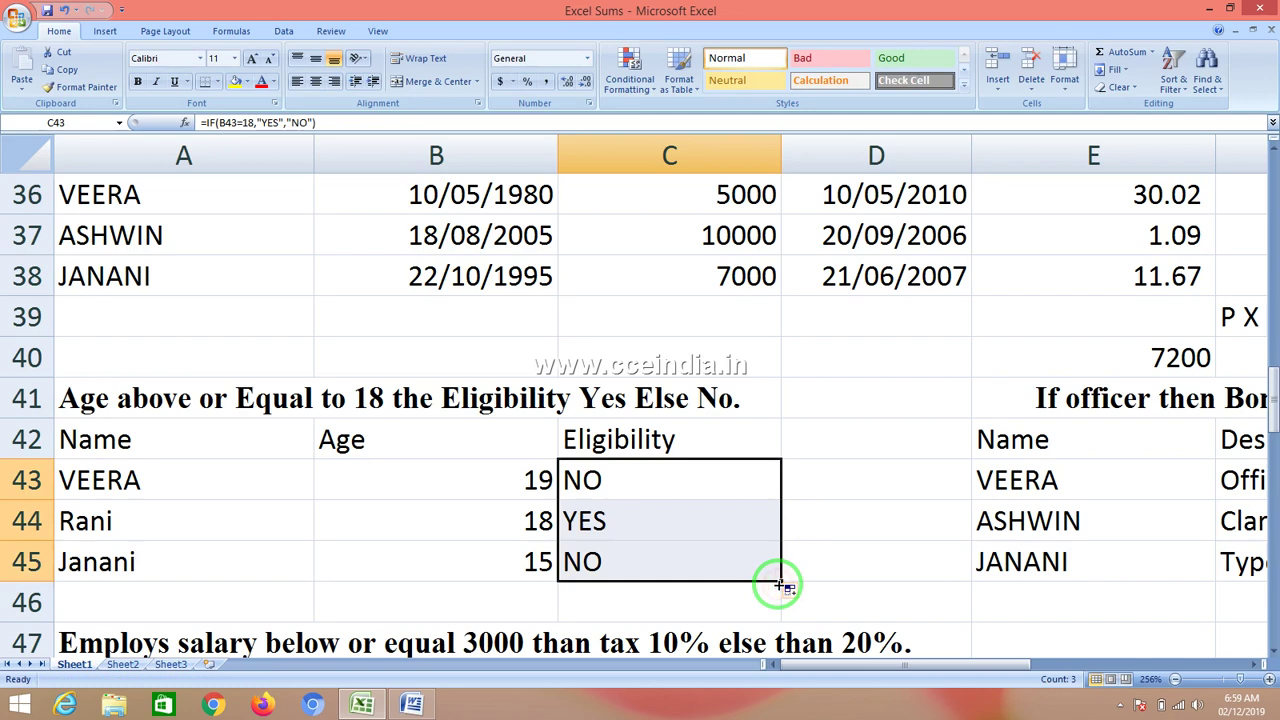
- Switch C43's test to B43<>18 and fill it down to C45, showing YES, NO, YES
double_click(716, 477)
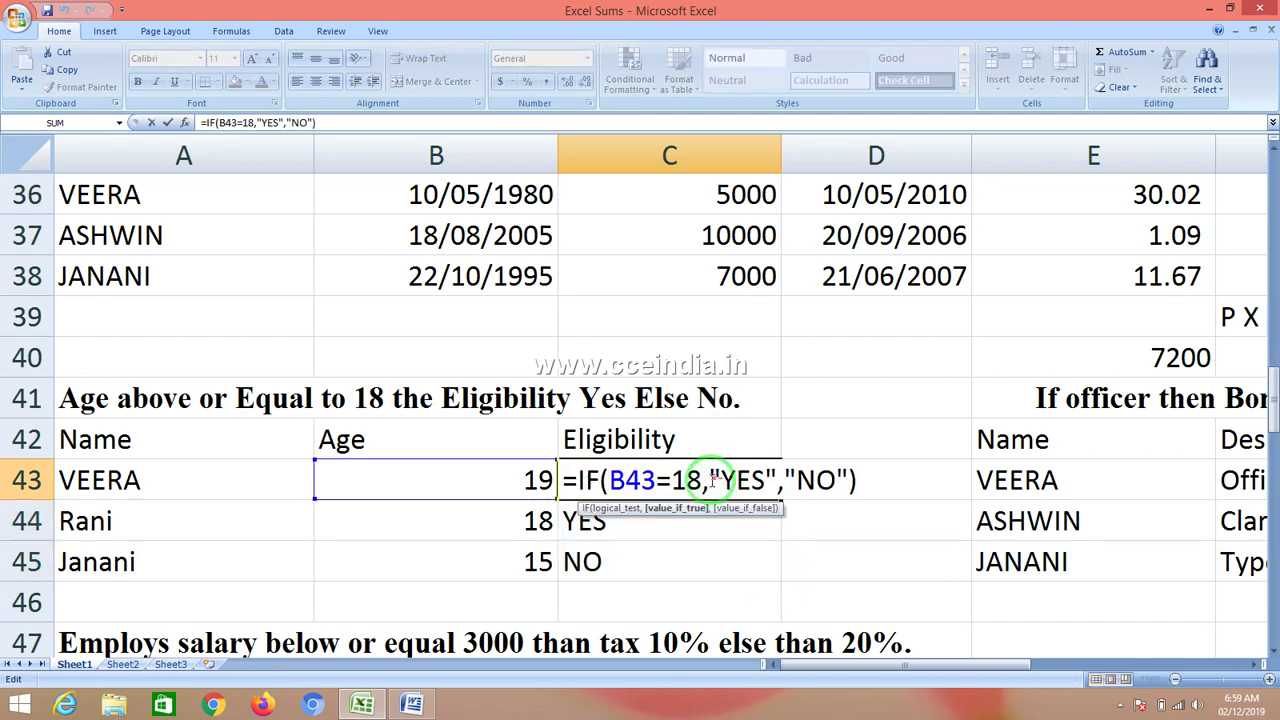
left_click(672, 479)
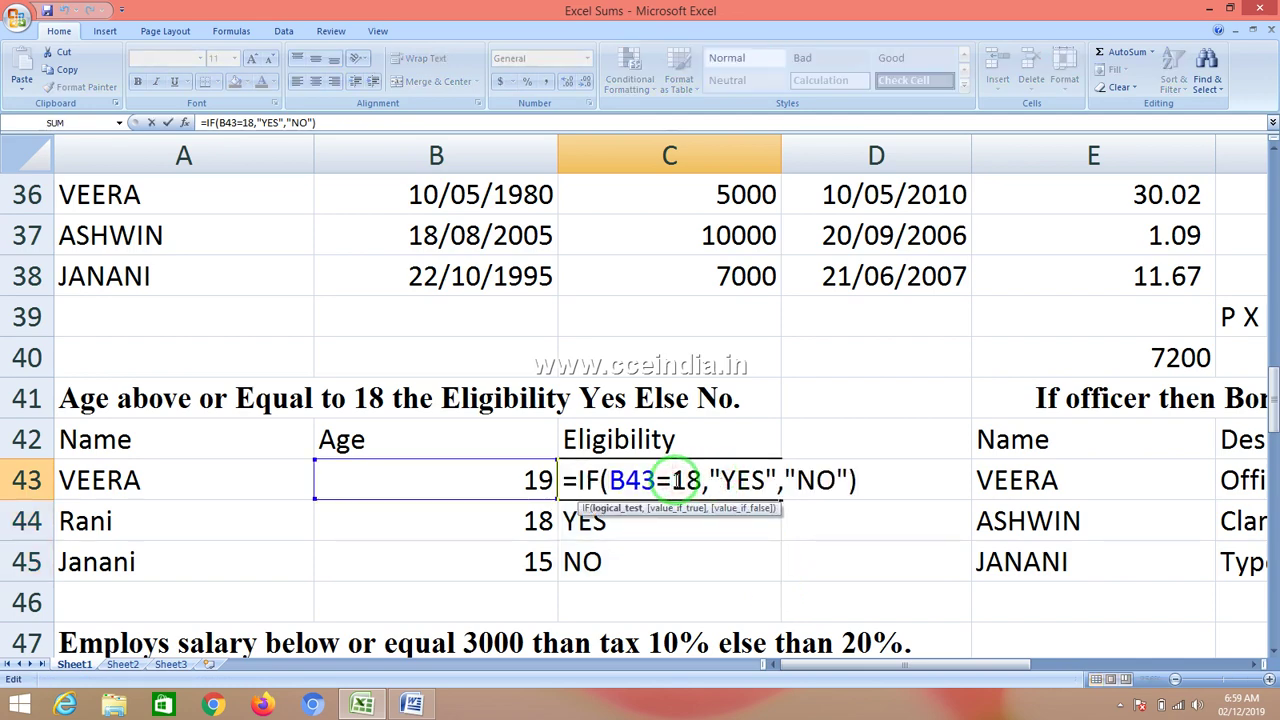
key("BackSpace")
type("<>")
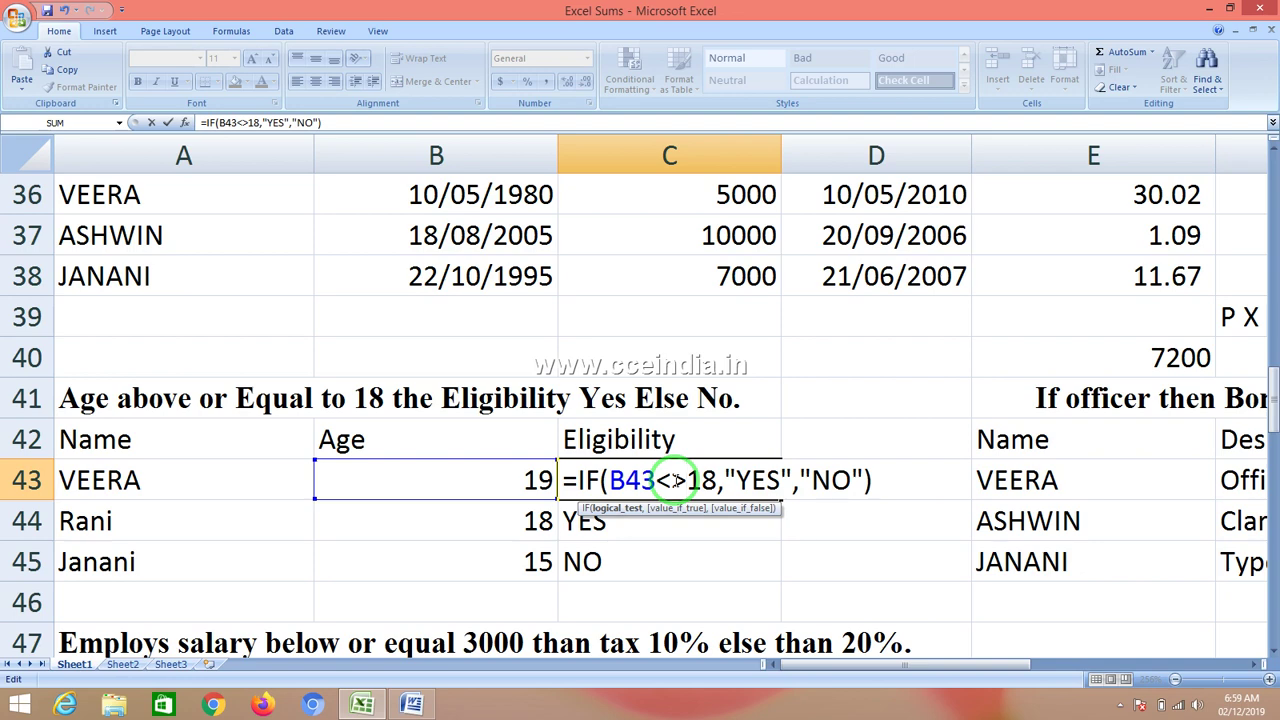
key("Return")
left_click(675, 480)
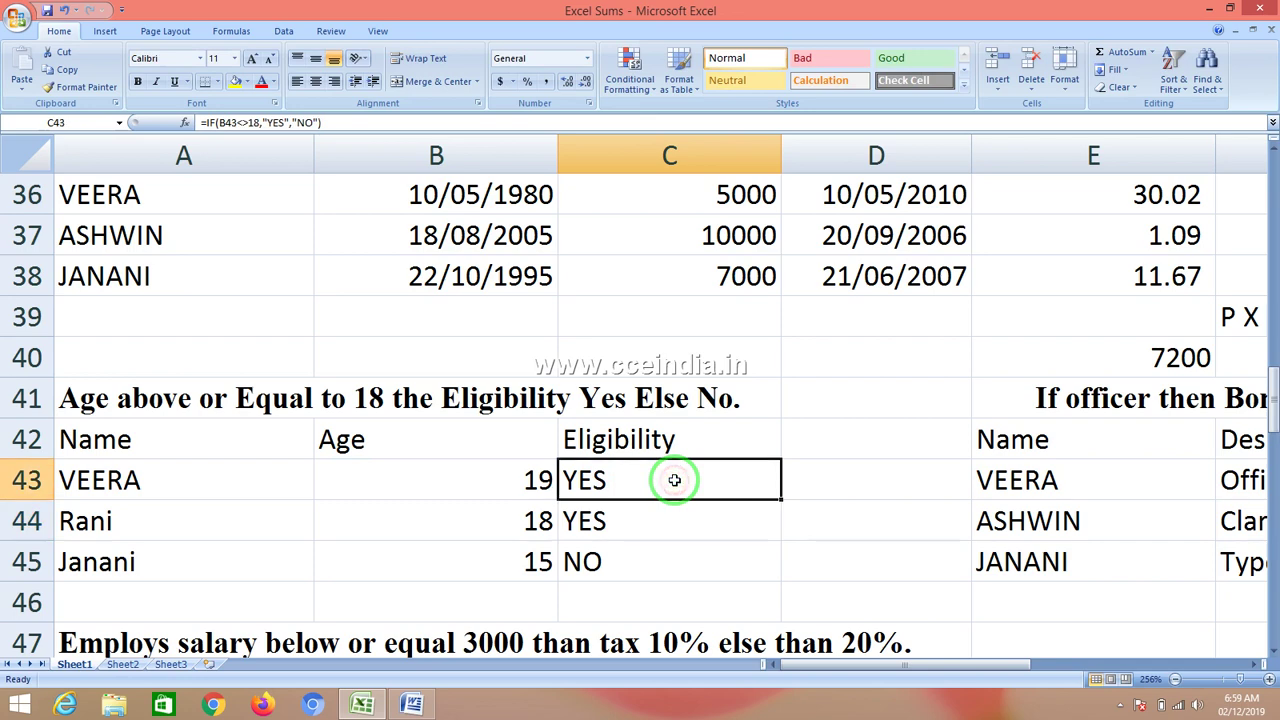
left_click_drag(782, 503, 778, 580)
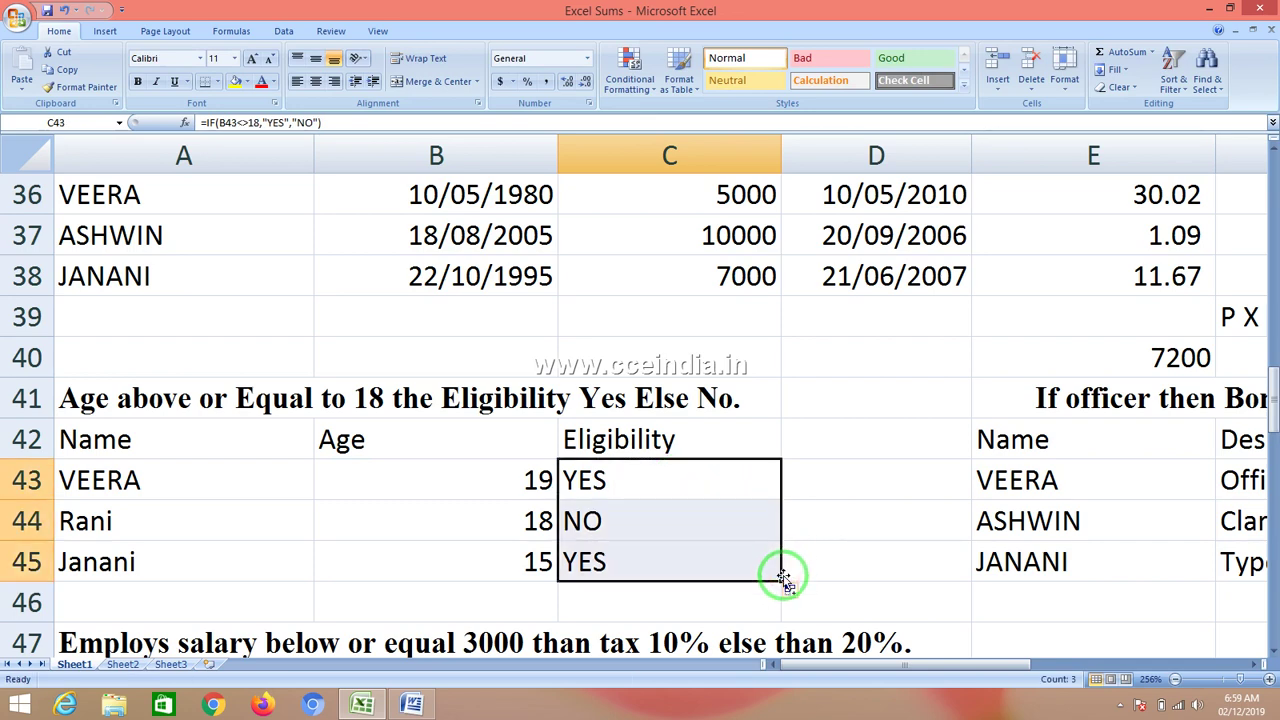
left_click(838, 445)
- Enter <, <=, >, = and <> into D40:D44, replacing the rejected => with =
left_click(844, 370)
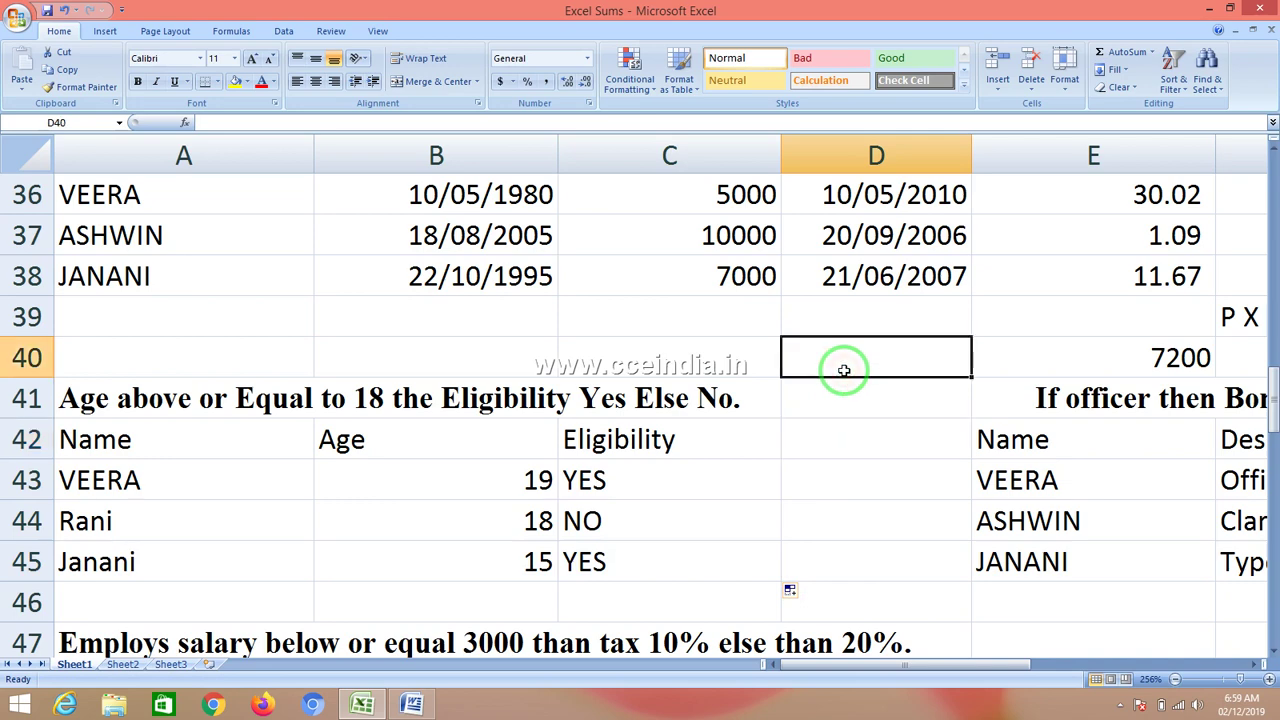
type("<")
key("Return")
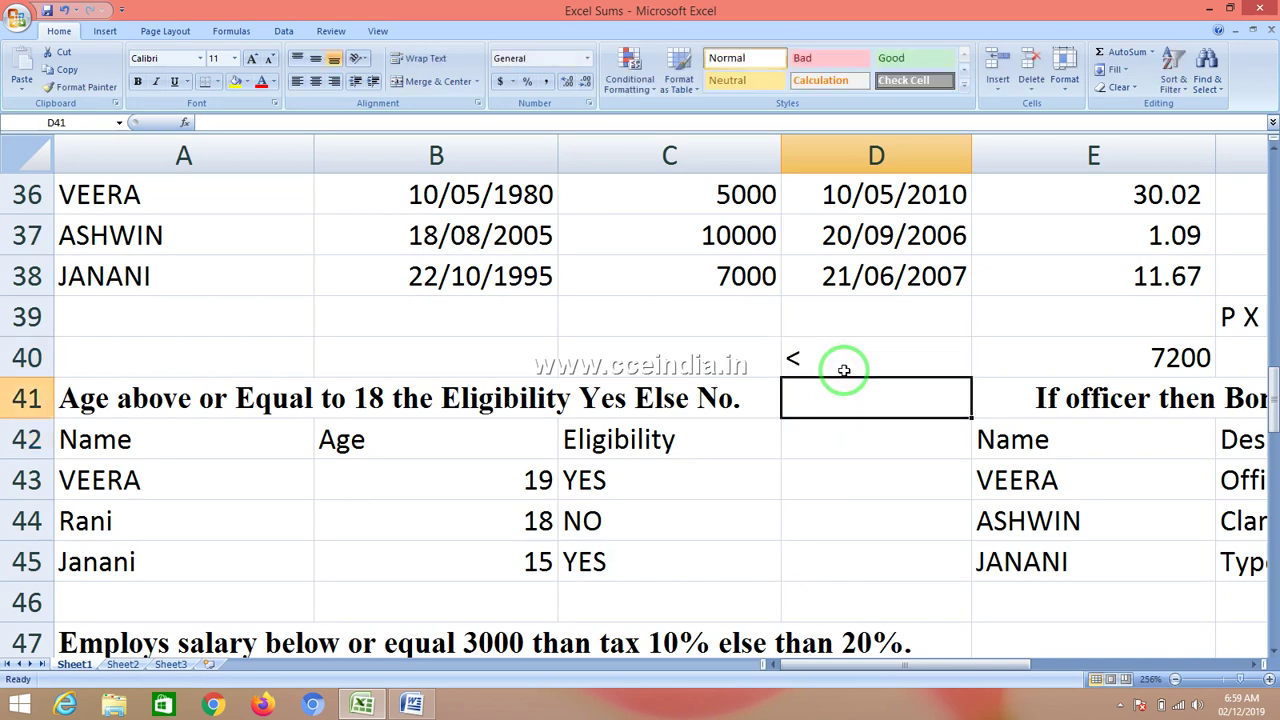
type("<")
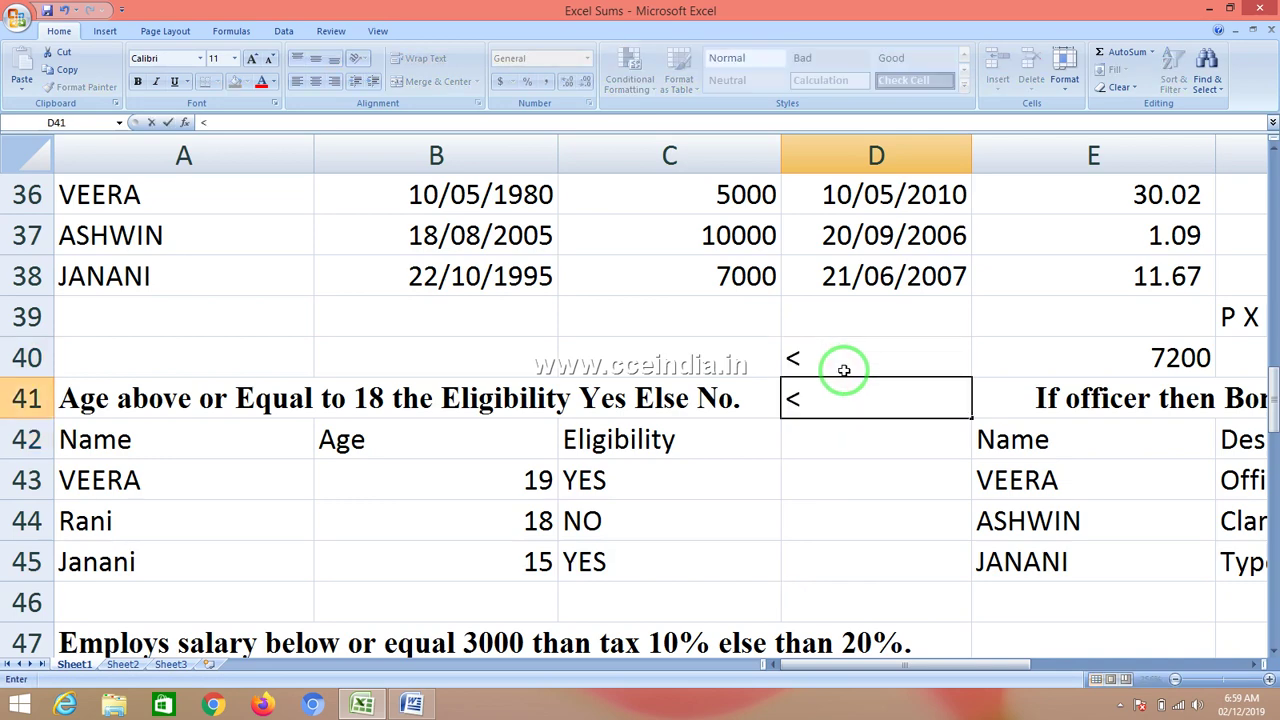
type("=")
key("Return")
type(">")
key("Return")
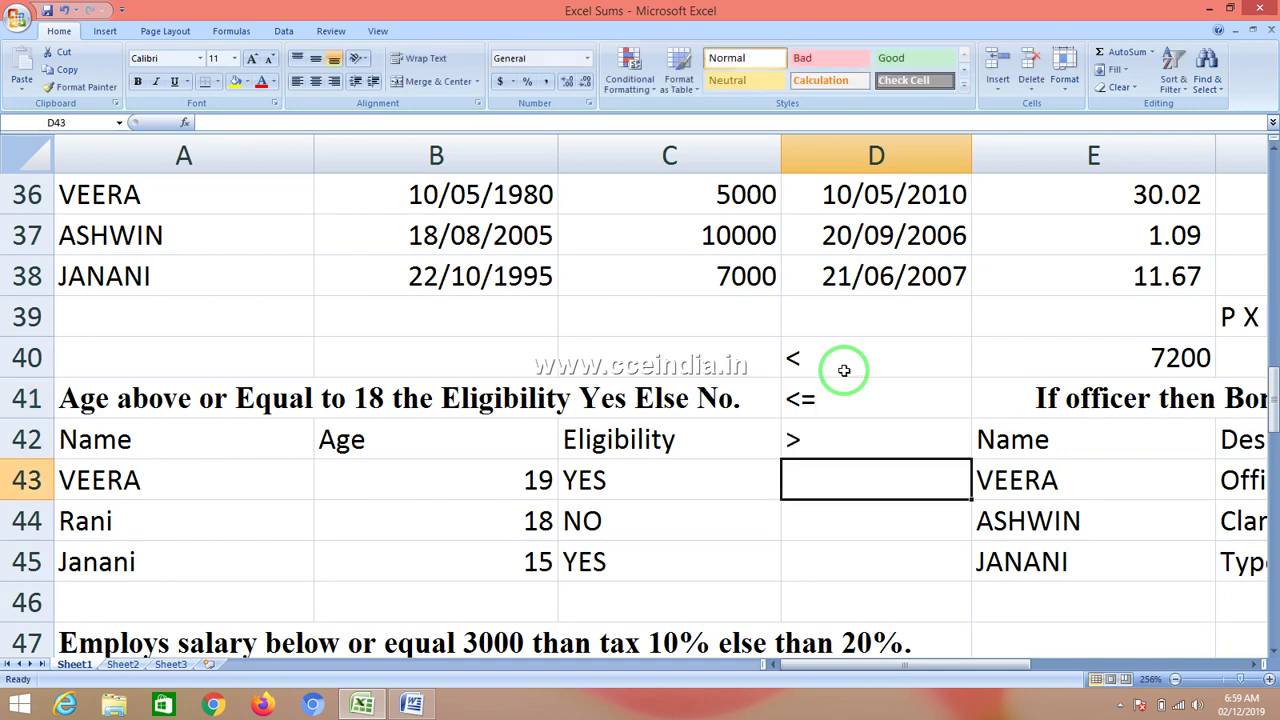
type("=>")
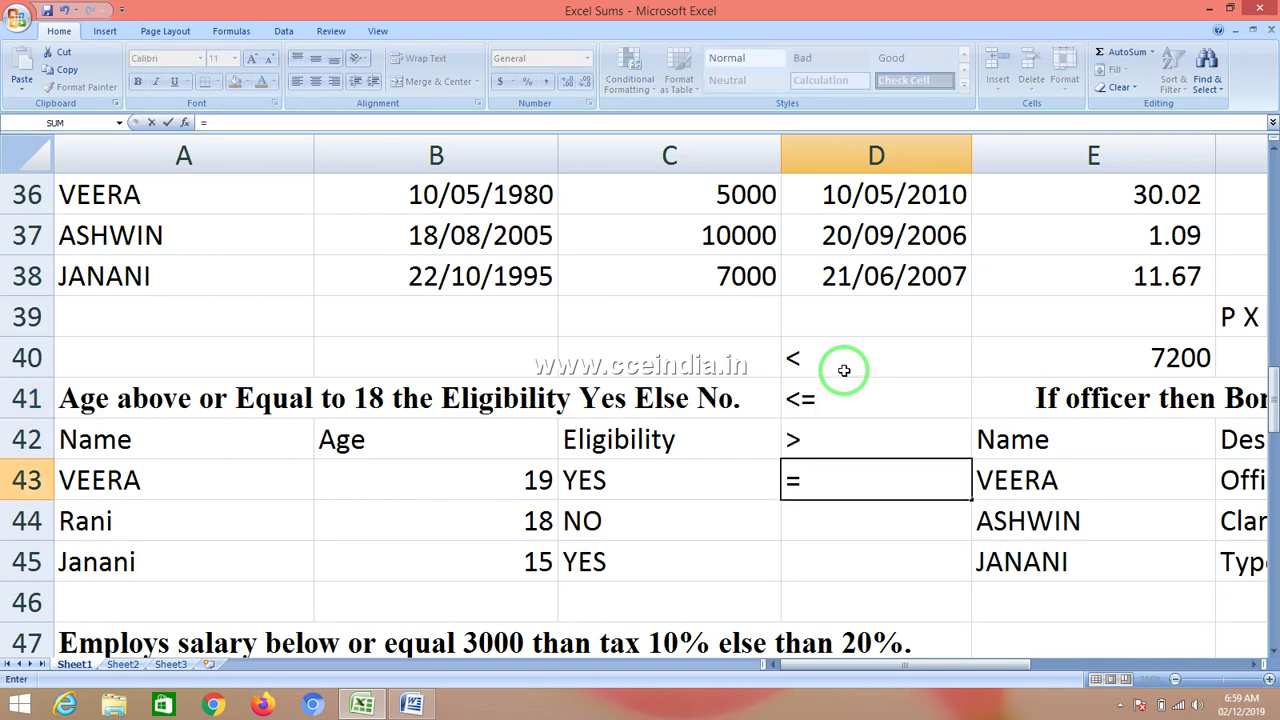
key("Return")
key("Return")
key("BackSpace")
key("BackSpace")
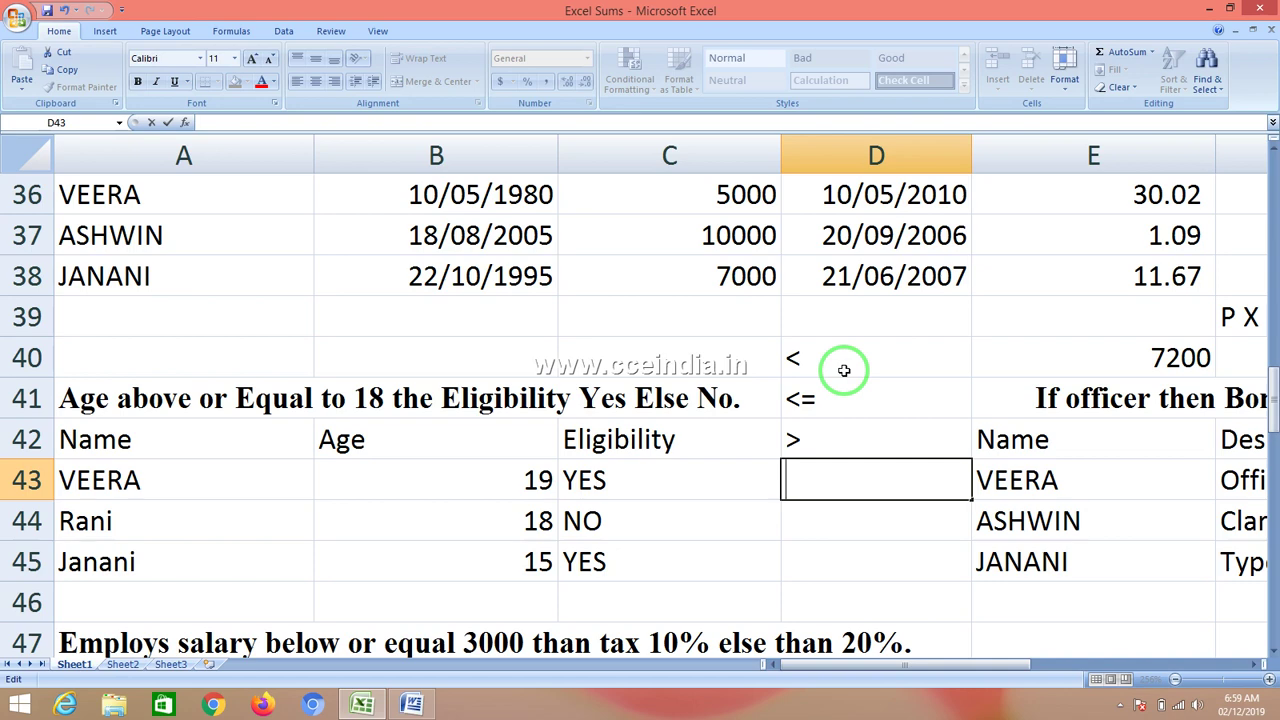
type("=")
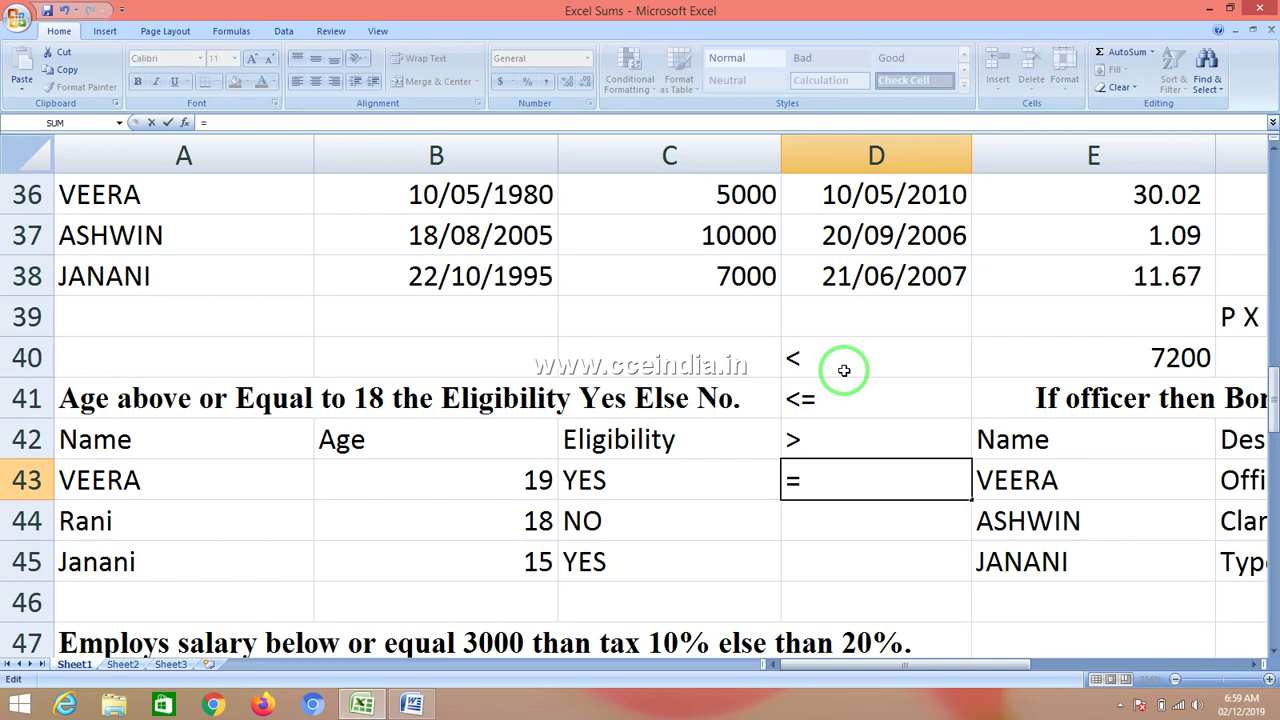
key("Return")
type("<>")
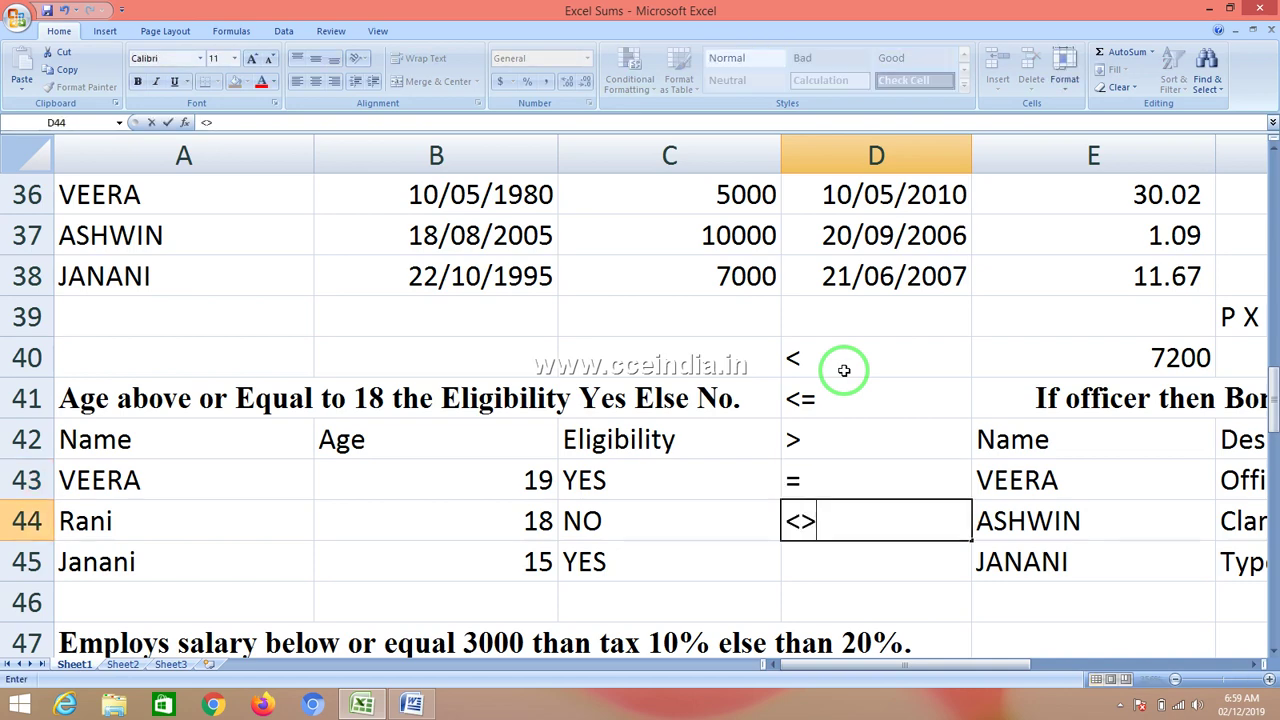
key("Return")
- Replace the < in D40 with > and return to cell C43
key("Up")
key("Up")
key("Up")
key("Up")
key("Up")
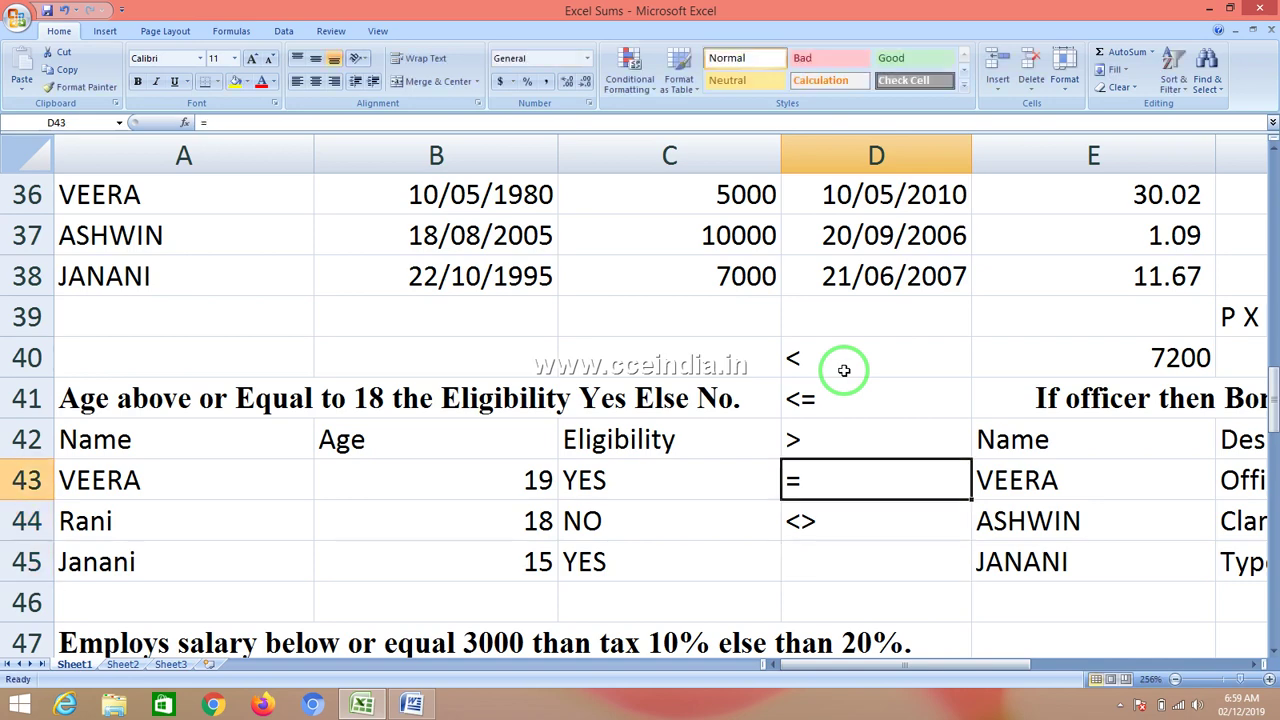
key("Delete")
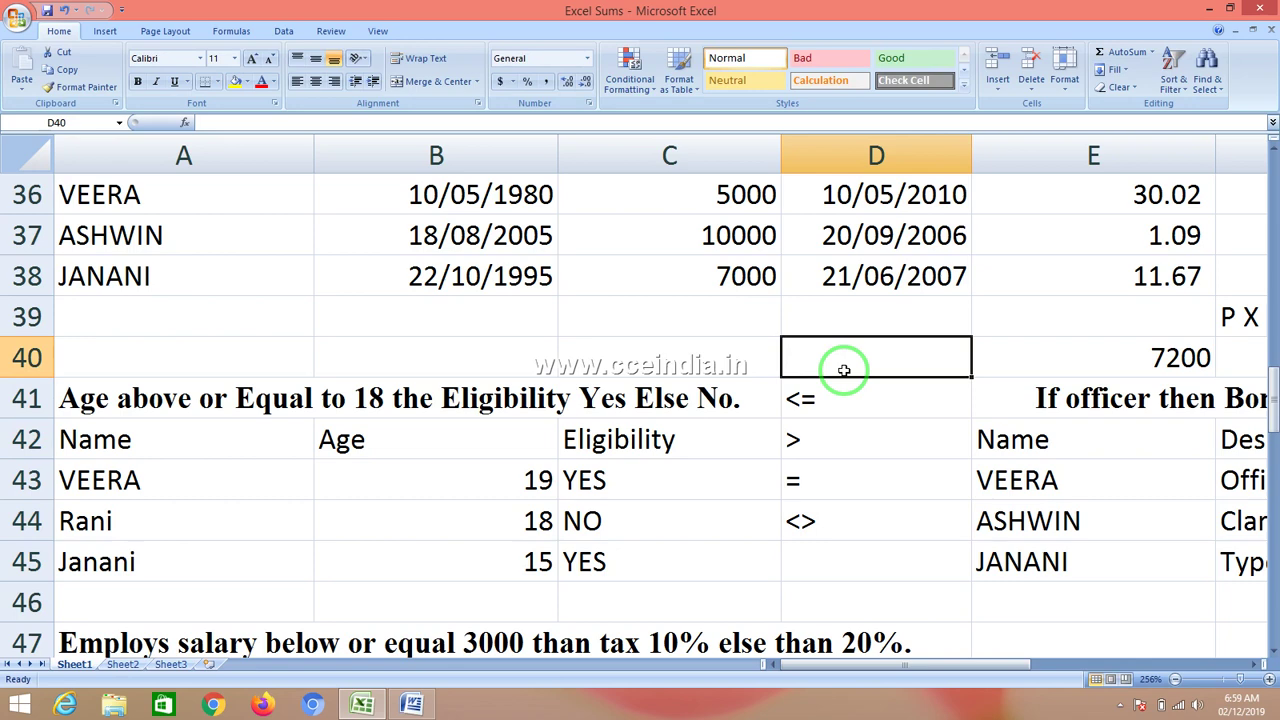
type(">")
key("Return")
key("Left")
key("Left")
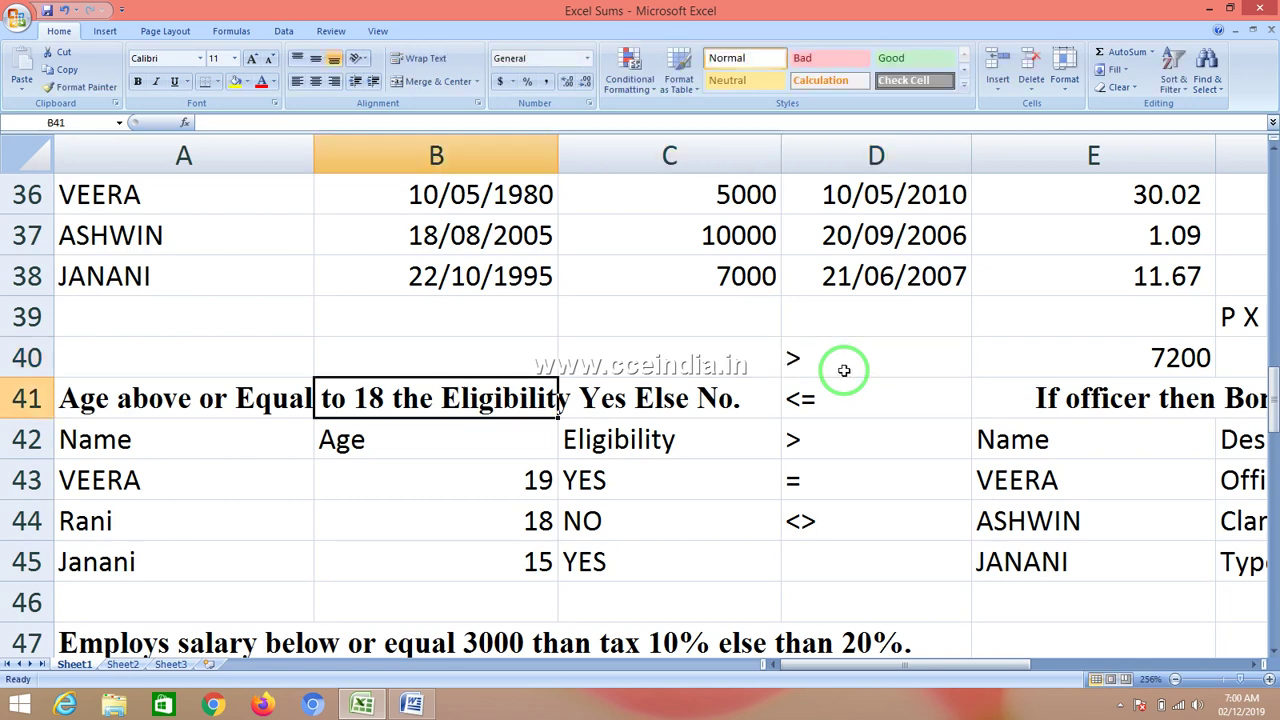
key("Down")
key("Down")
key("Right")
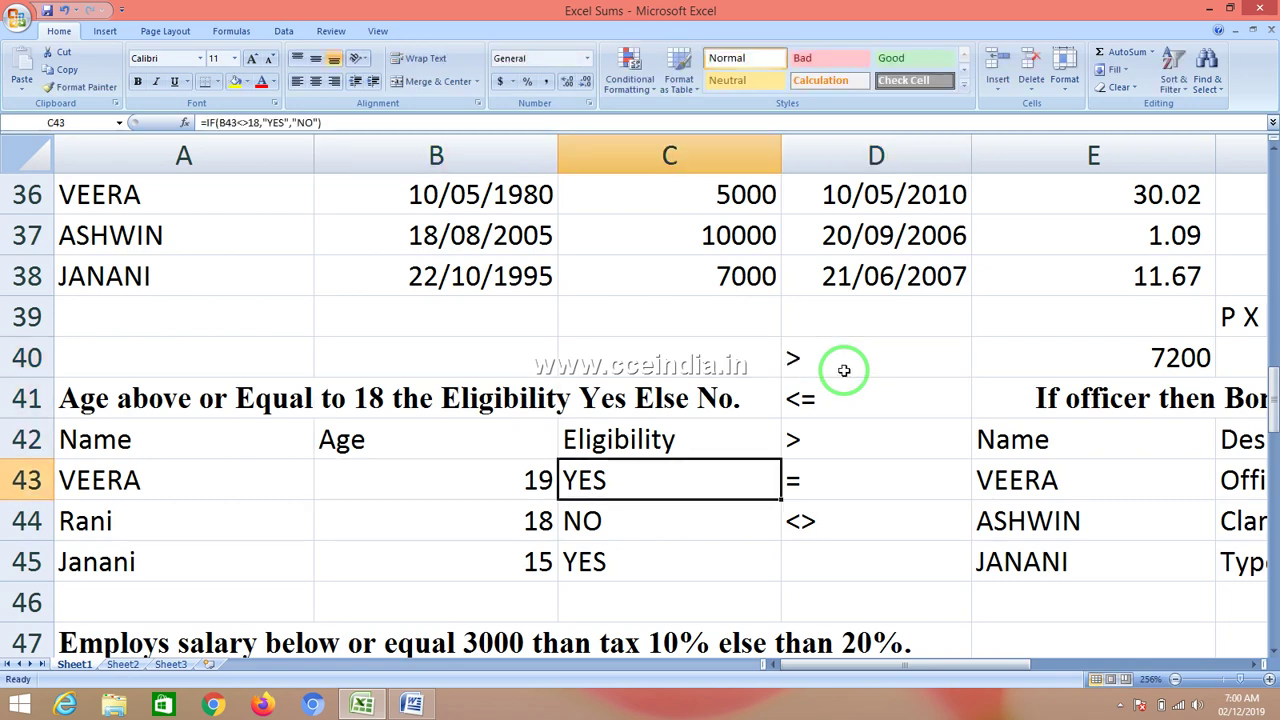
- Change C43's comparison operator from <> to >=
key("F2")
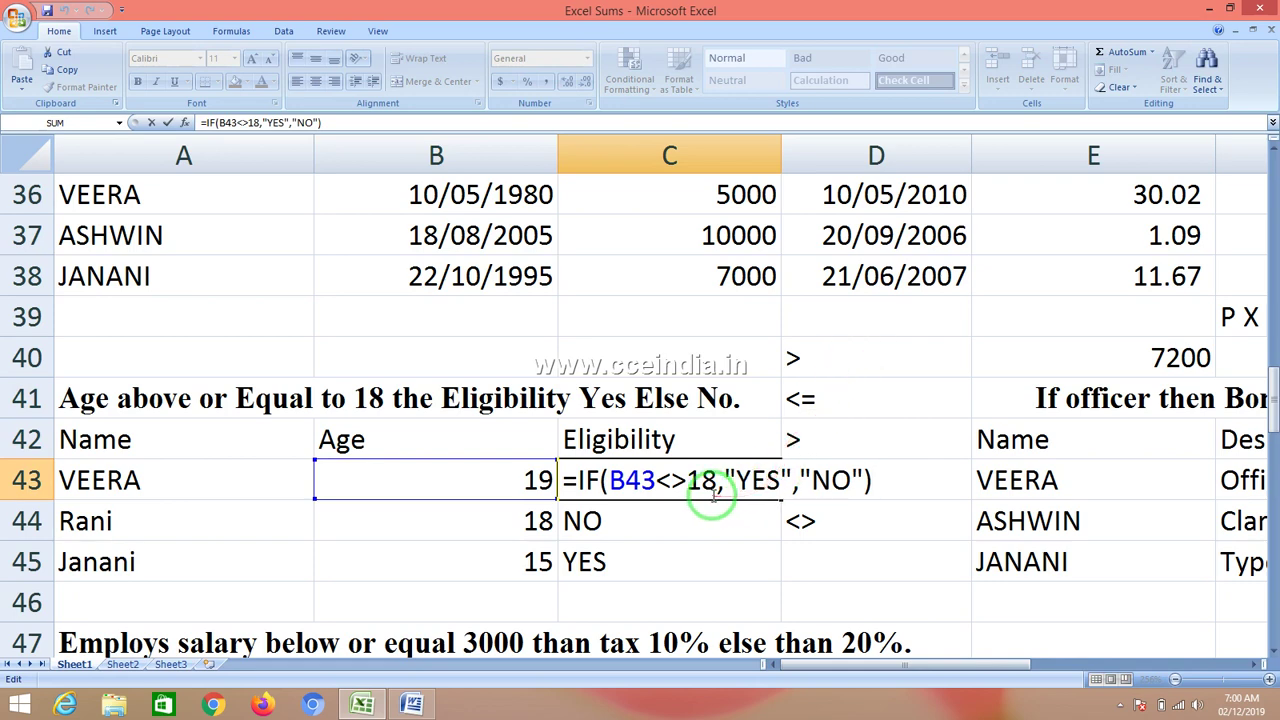
left_click(688, 480)
key("BackSpace")
key("BackSpace")
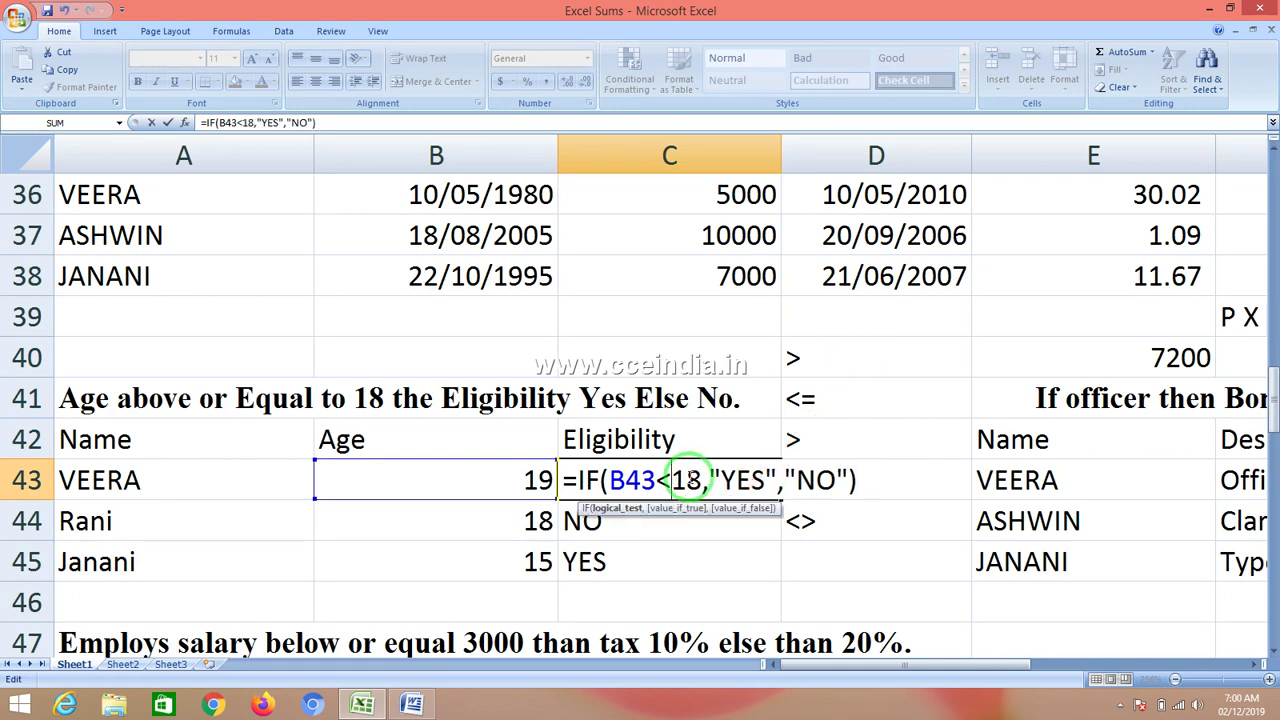
type(">=")
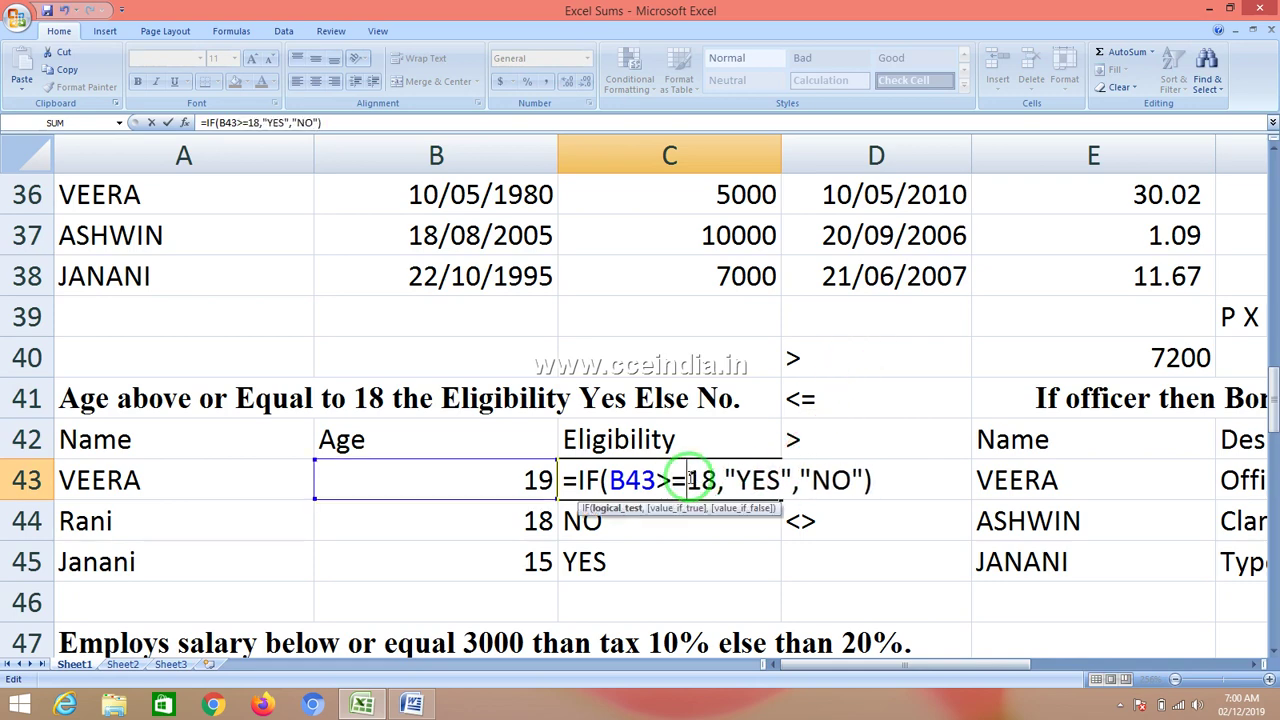
- Replace the YES and NO results with 1 and 0, making =IF(B43>=18,1,0)
double_click(765, 481)
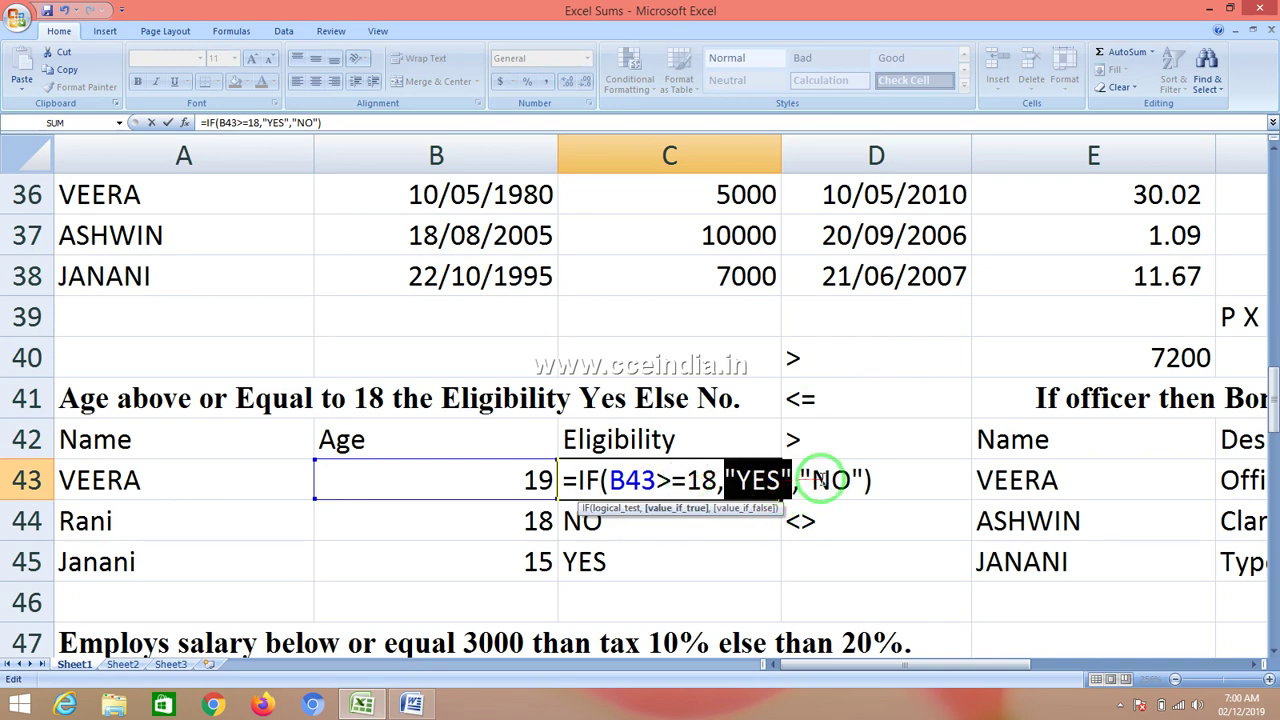
left_click(834, 480)
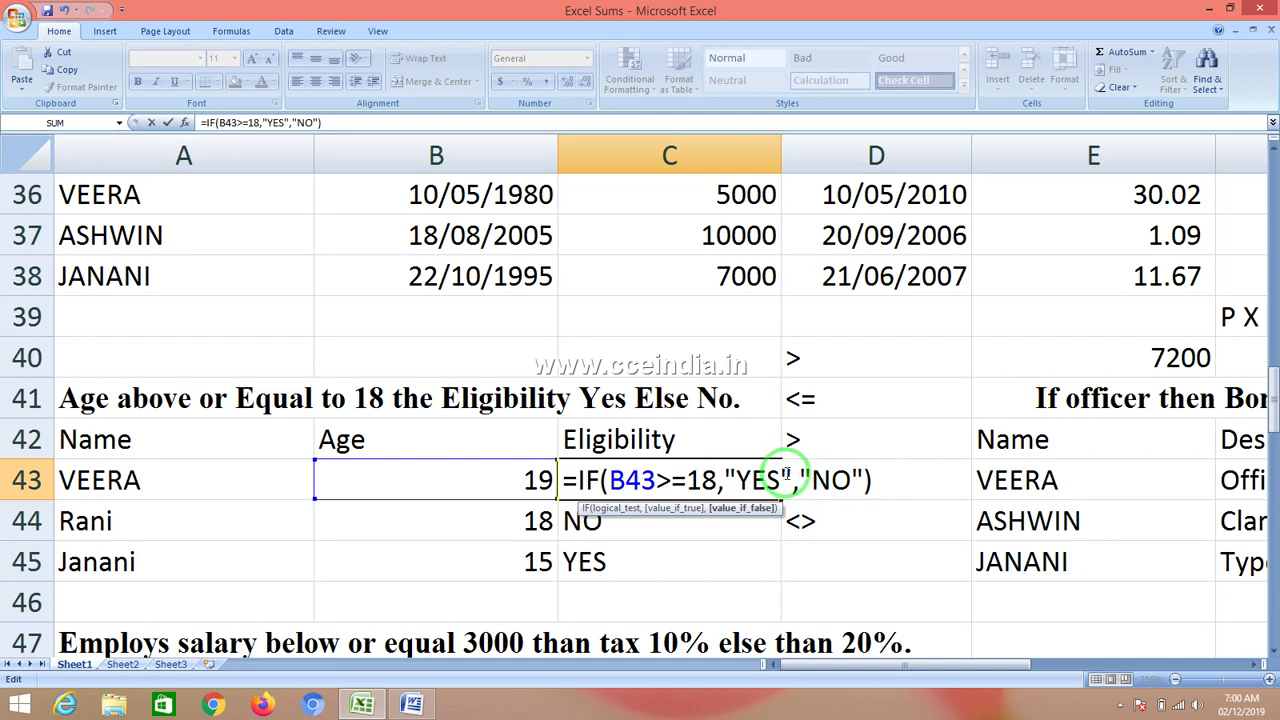
left_click(790, 475)
key("BackSpace")
key("BackSpace")
key("BackSpace")
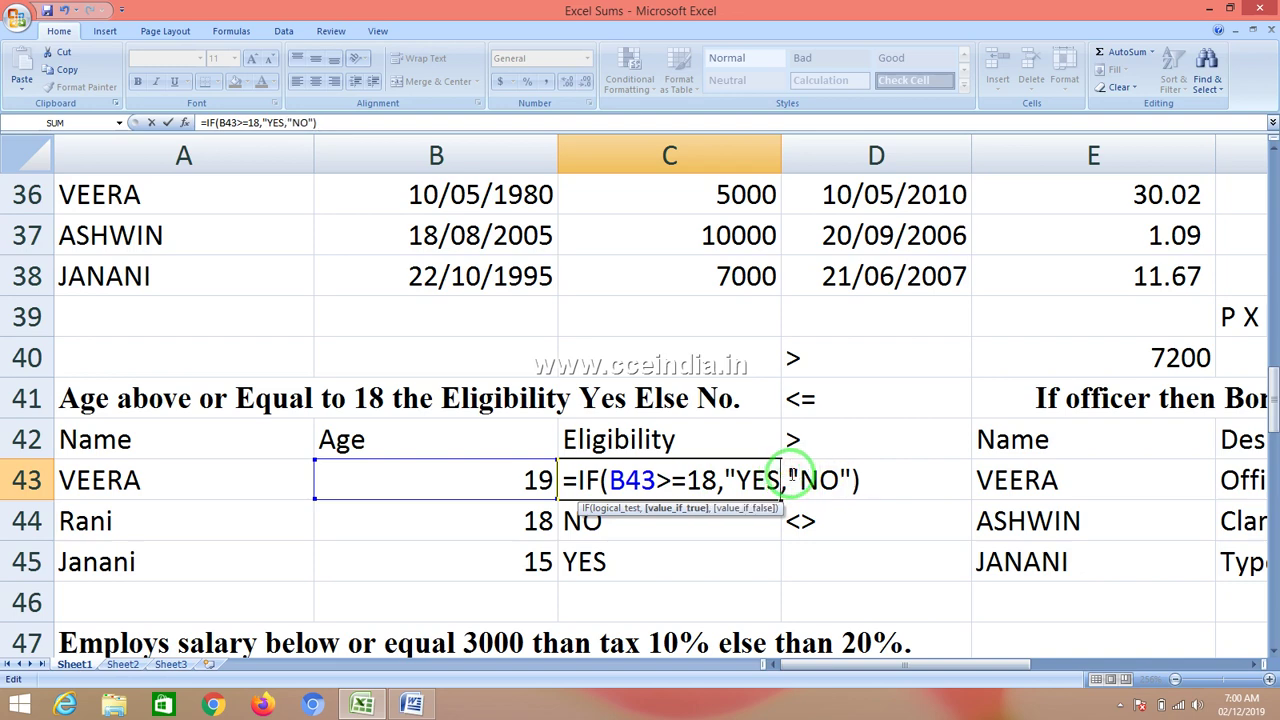
key("BackSpace")
key("BackSpace")
type("1")
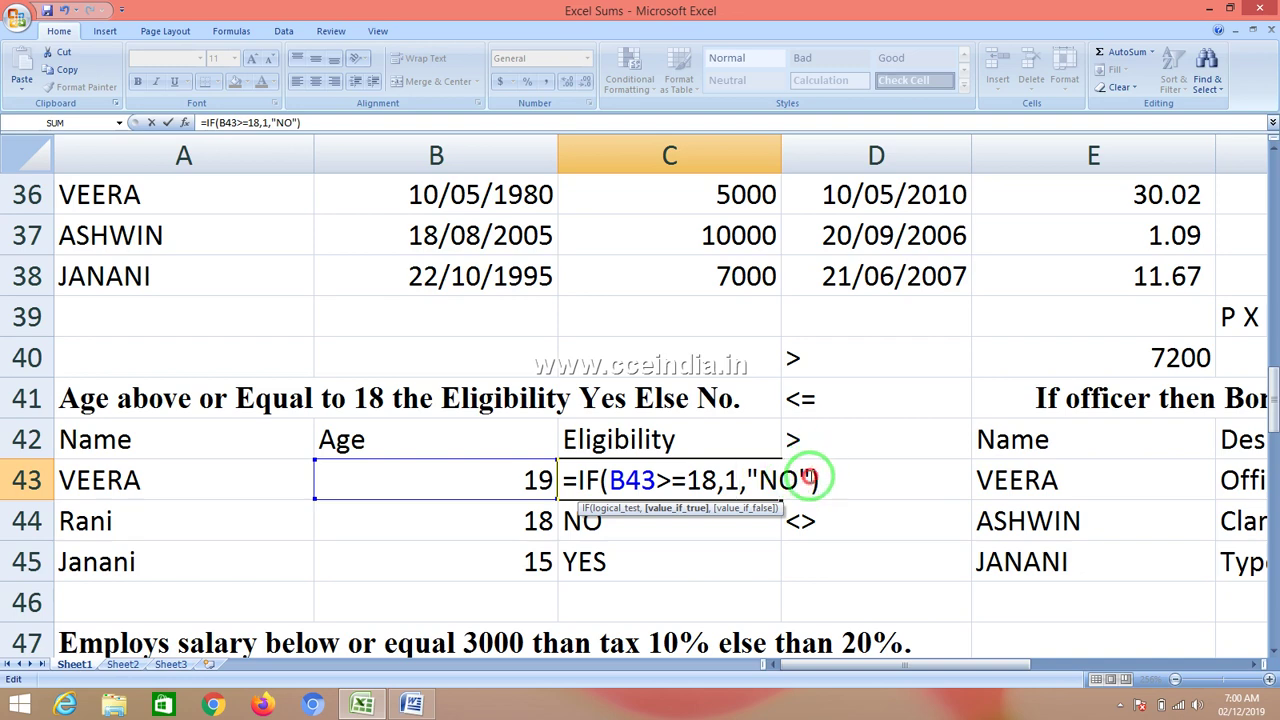
left_click(809, 479)
key("BackSpace")
key("BackSpace")
key("BackSpace")
key("BackSpace")
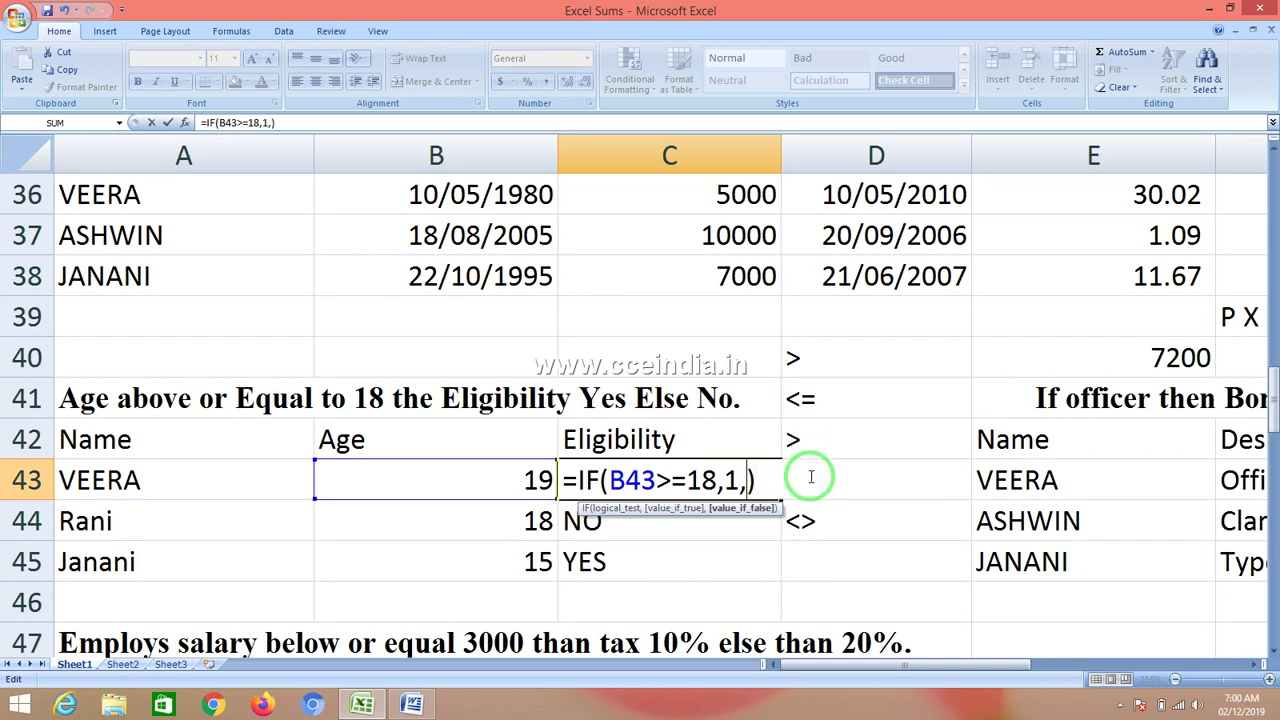
type("0")
key("Return")
- Fill the 1/0 formula from C43 down to C45, giving 1, 1, 0
left_click(770, 484)
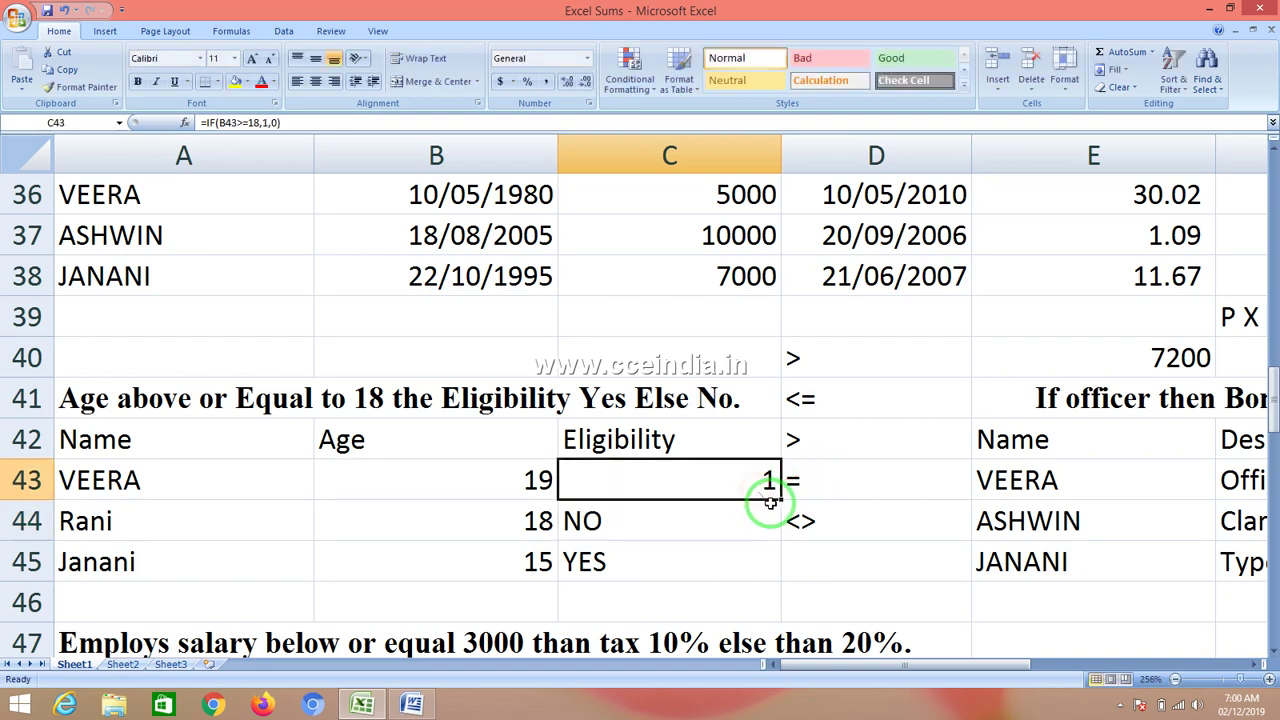
left_click_drag(778, 500, 763, 591)
left_click(737, 484)
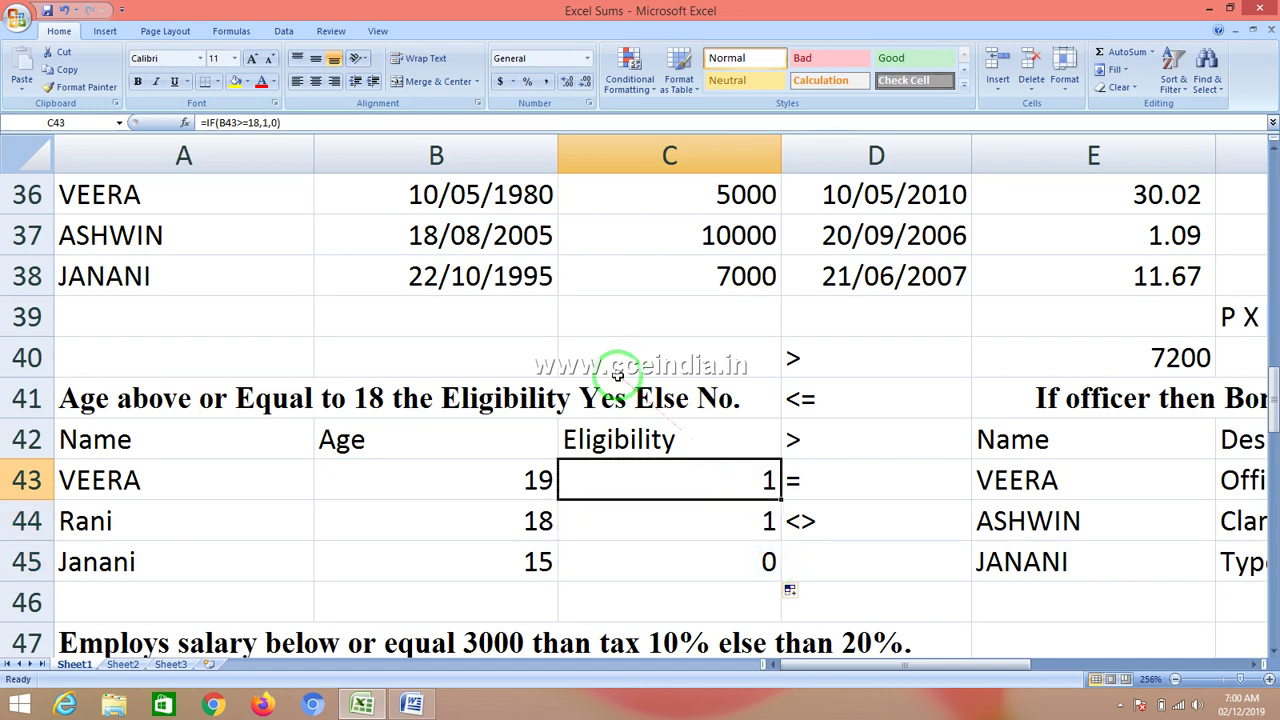
- Rewrite C43's formula as =IF(B43>=18,"PASS","FAIL")
key("F2")
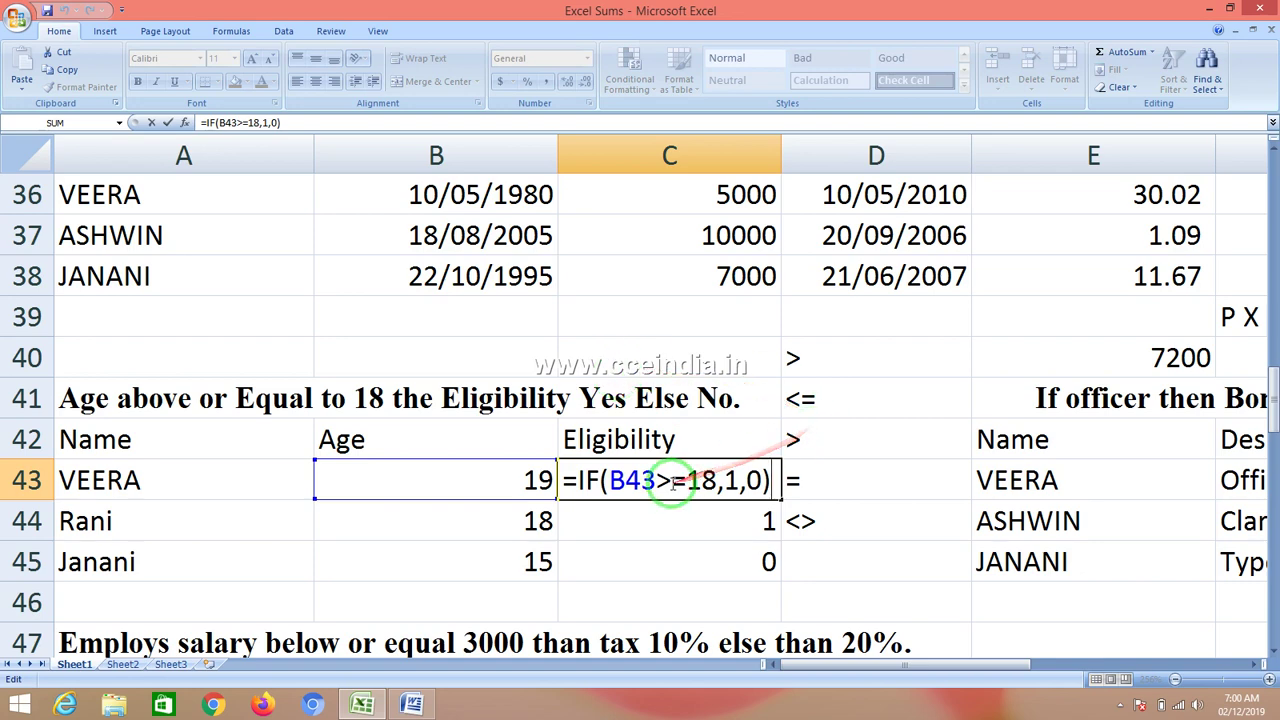
left_click(676, 482)
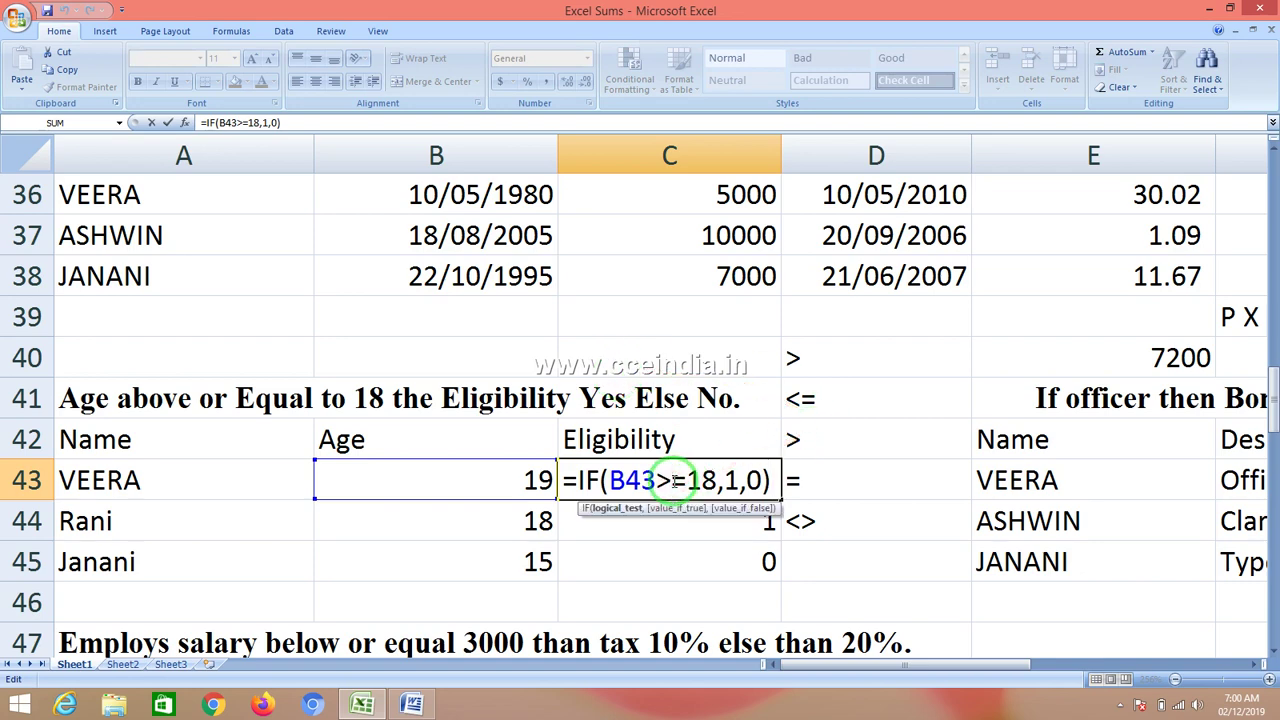
key("BackSpace")
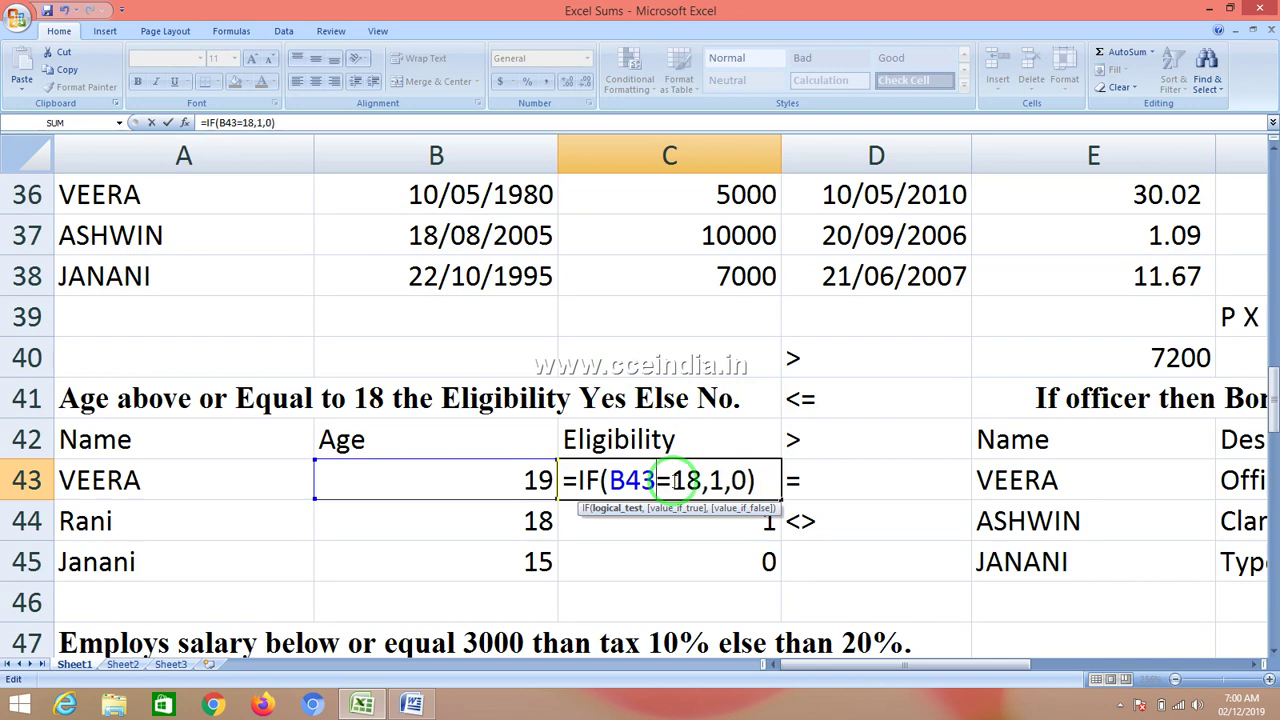
type(">")
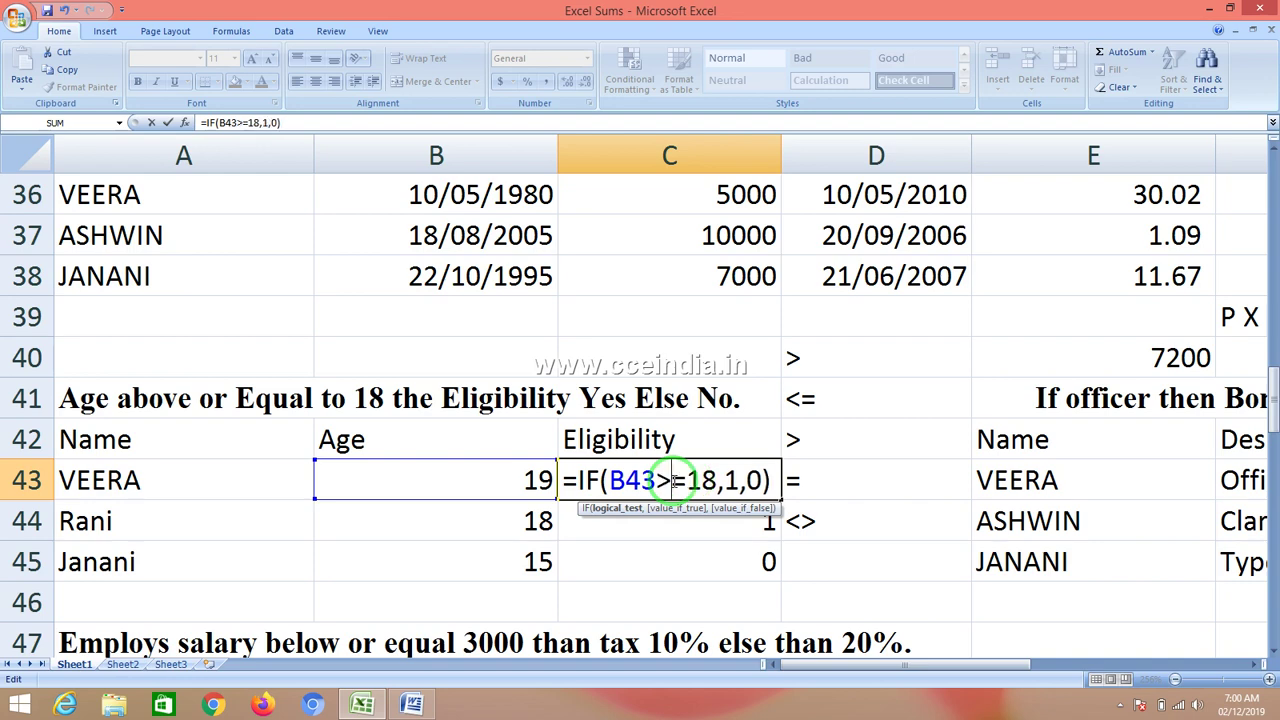
key("Right")
key("Right")
key("Right")
key("Right")
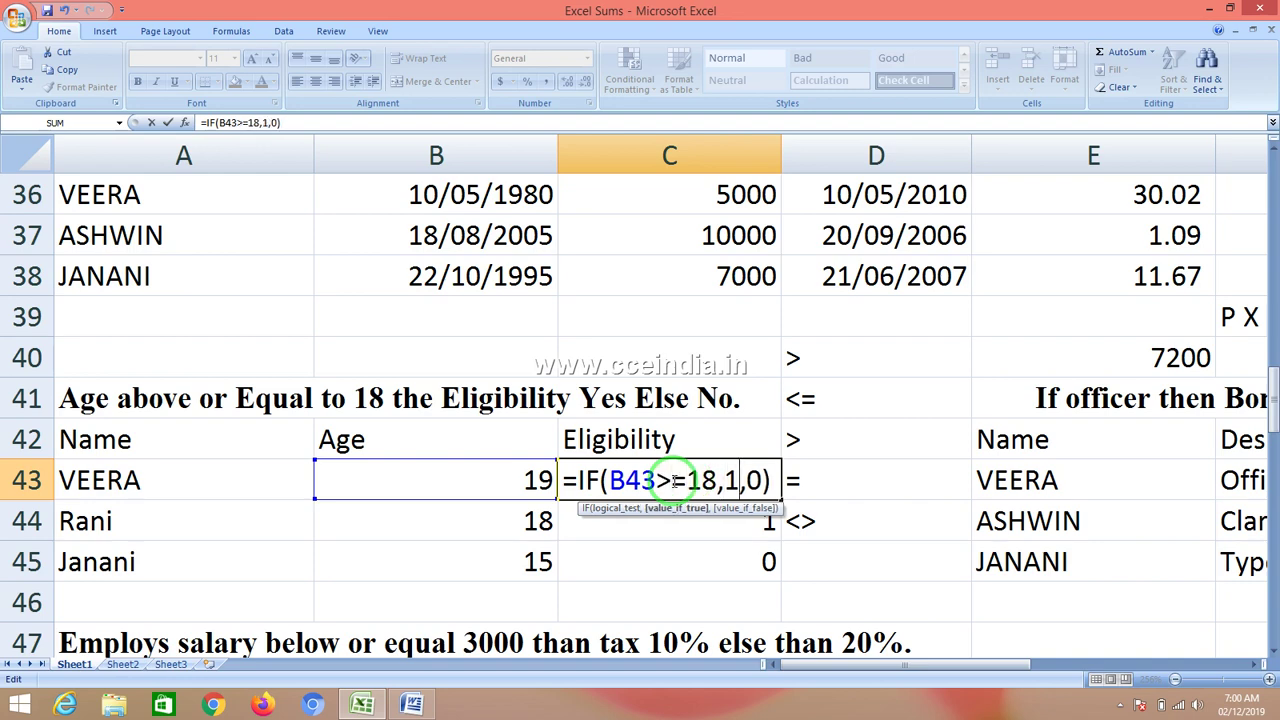
key("Delete")
type("\"")
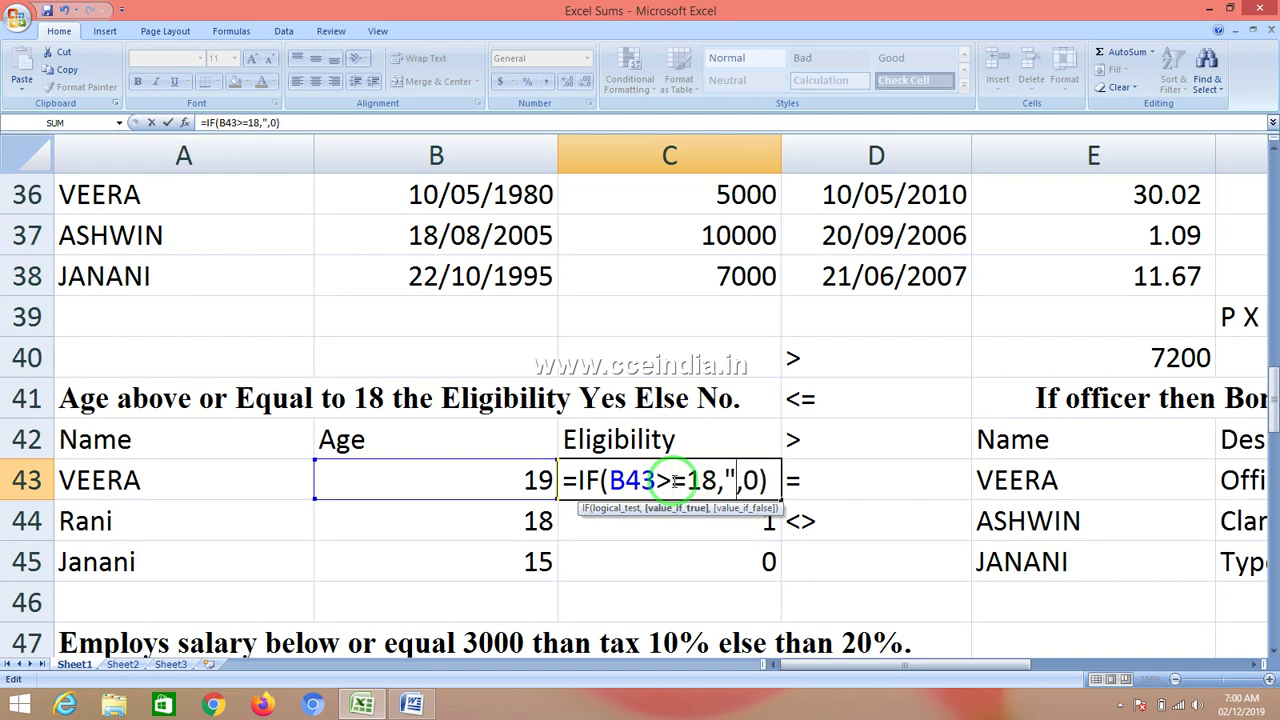
type("p")
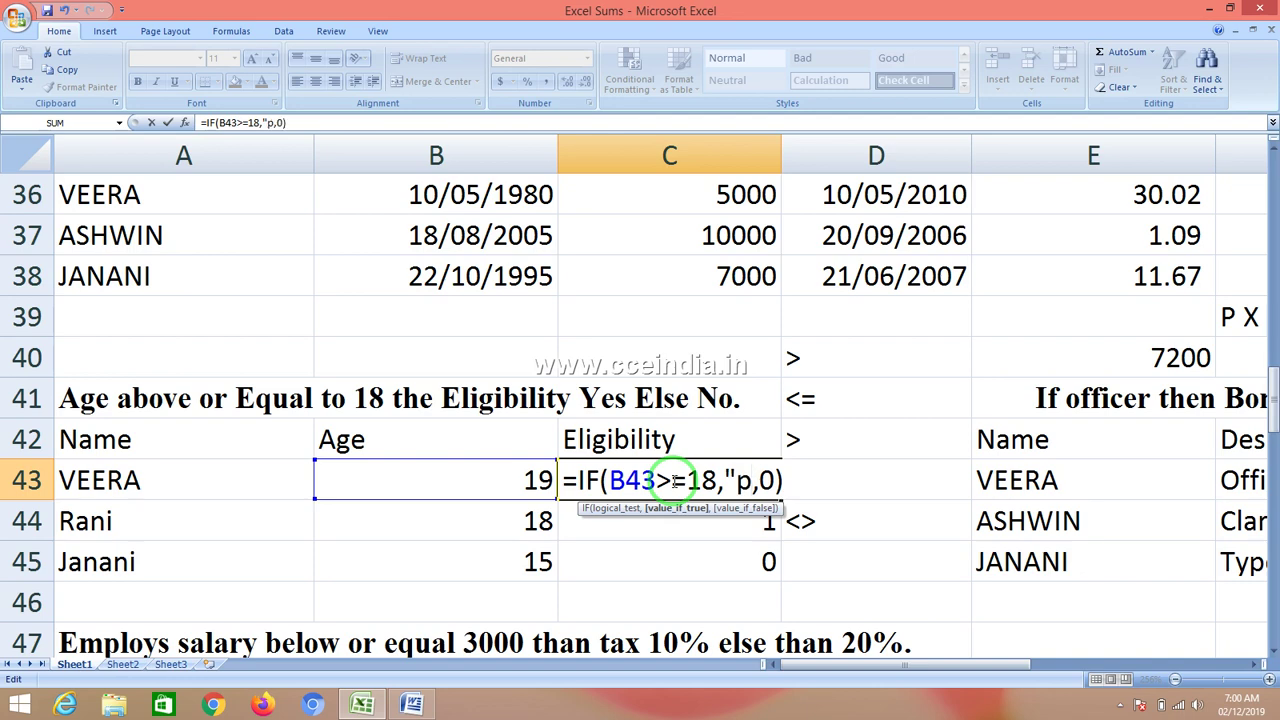
key("BackSpace")
type("PASS")
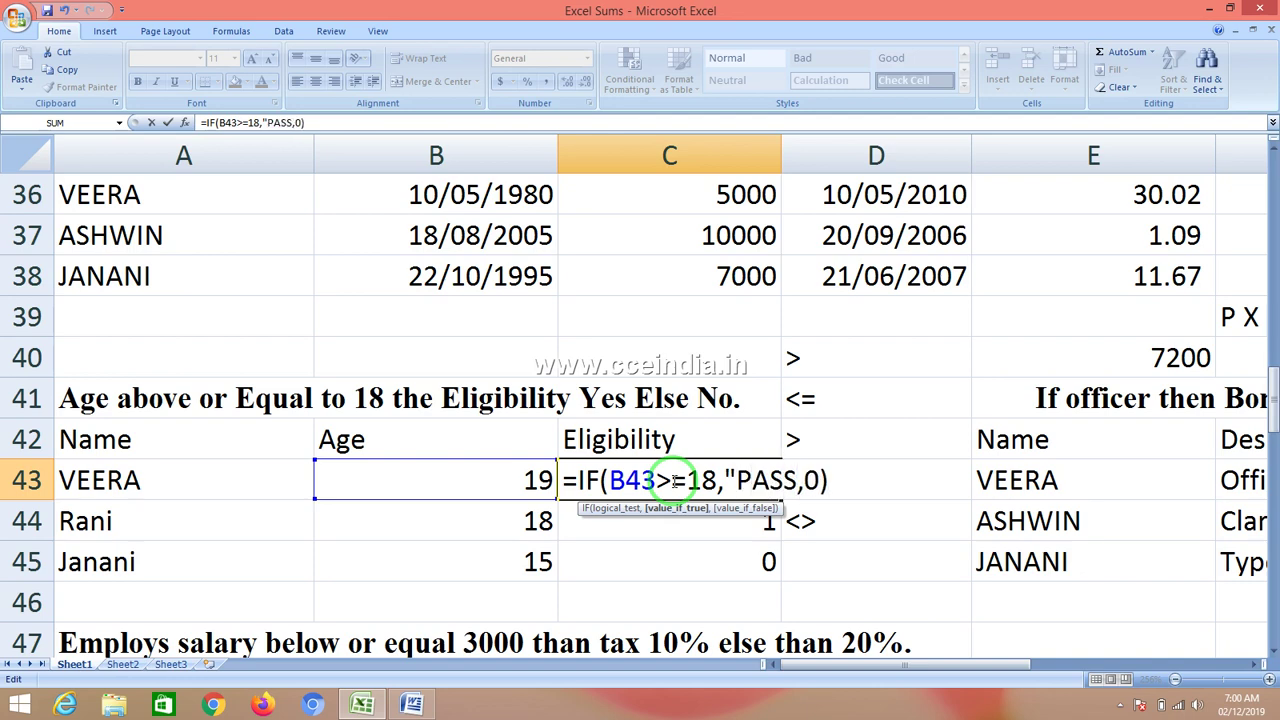
type("\"")
key("Right")
key("Right")
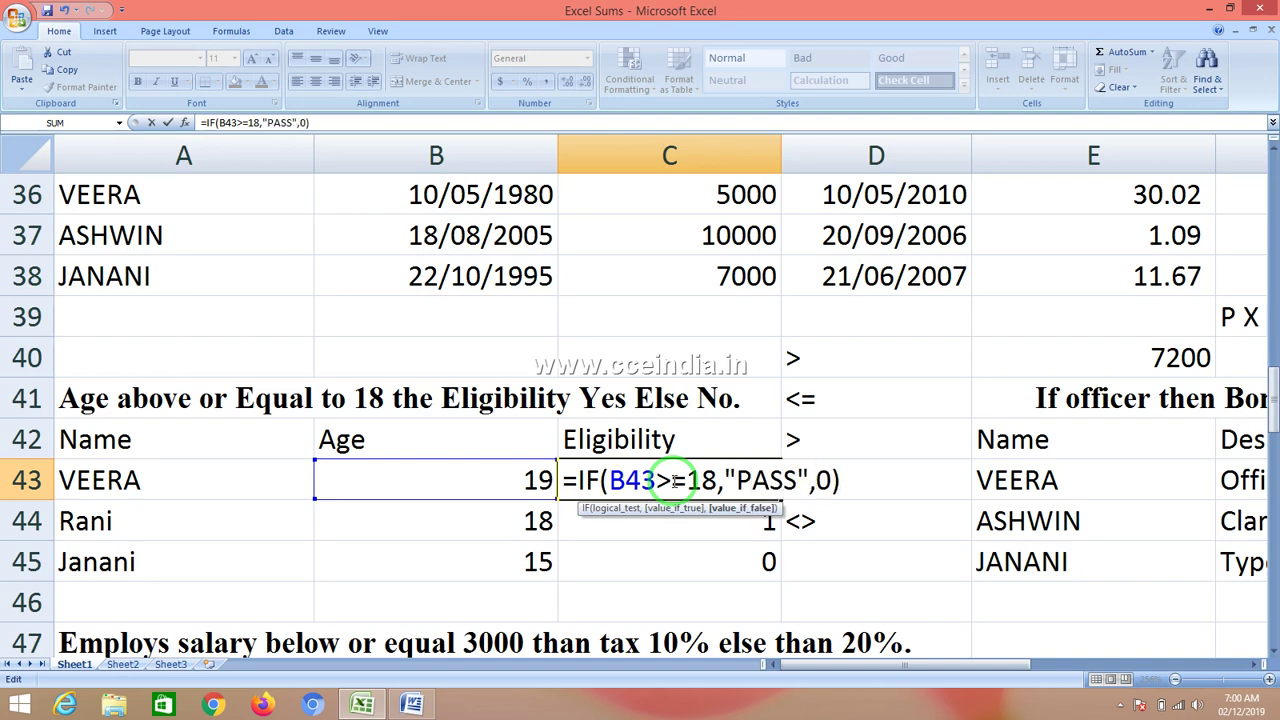
key("BackSpace")
type("\"FAIL\"")
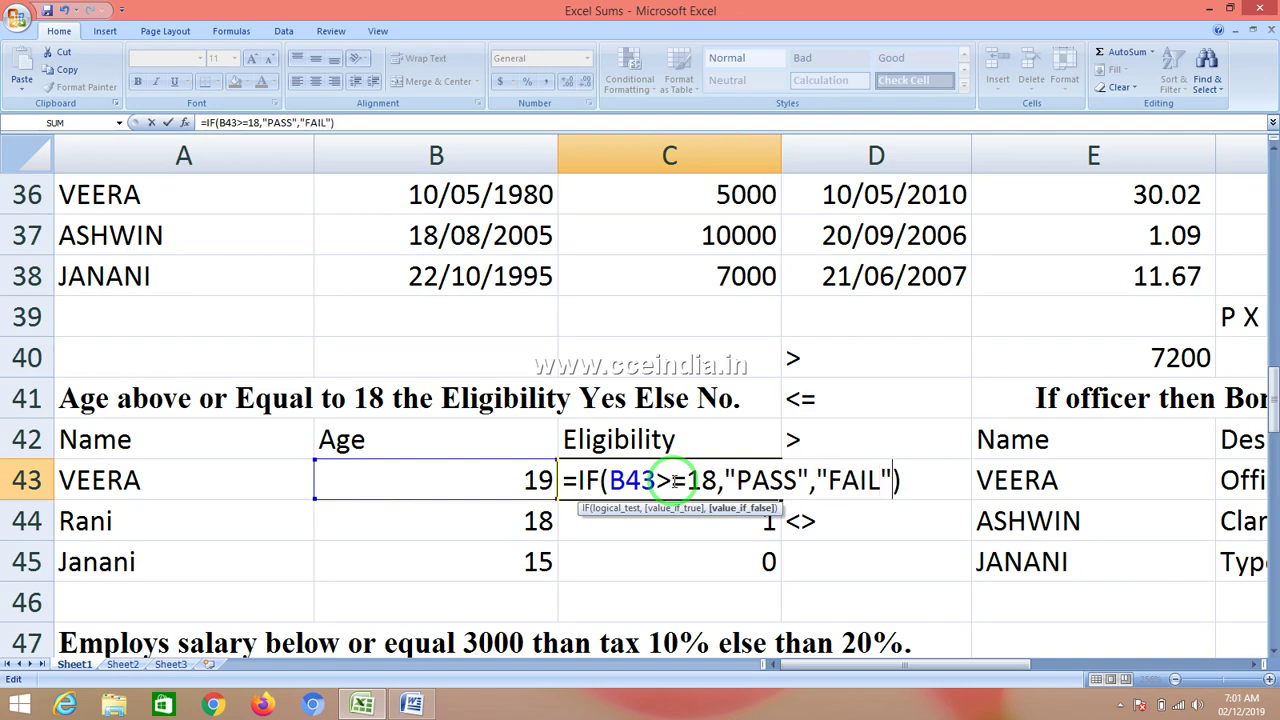
key("Return")
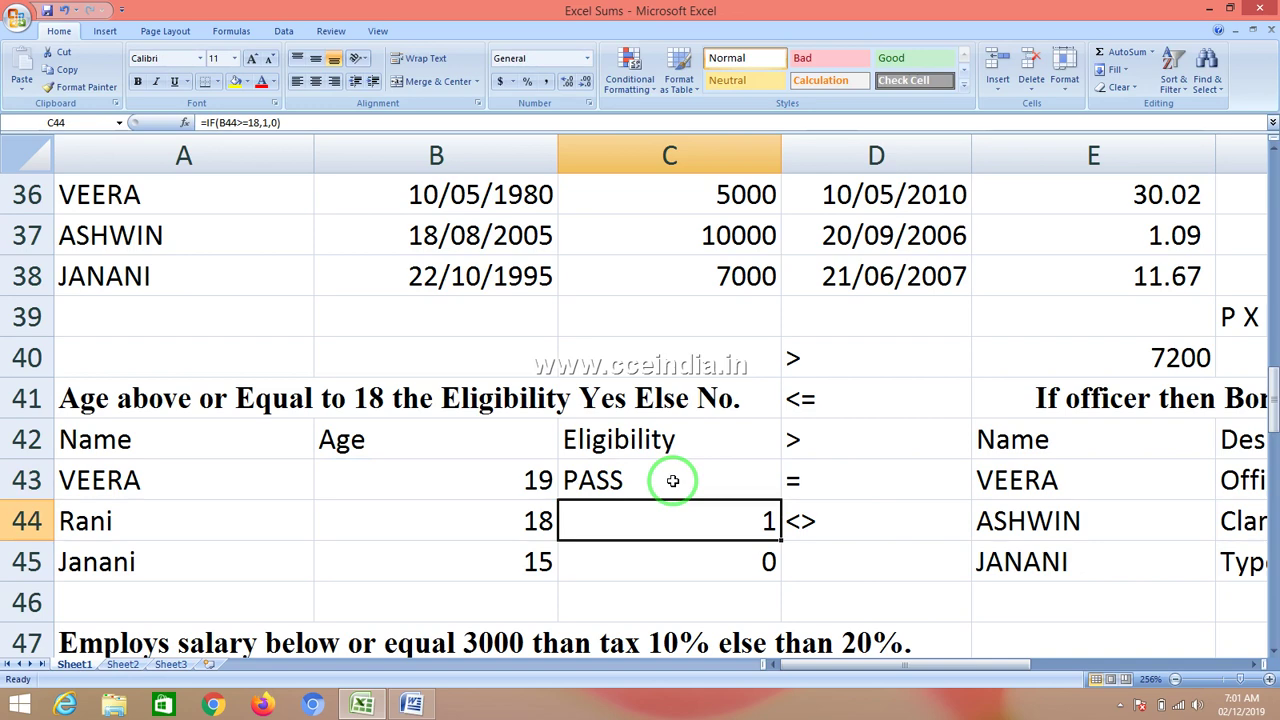
- Fill the PASS/FAIL formula down to C45, showing PASS, PASS, FAIL
left_click(673, 481)
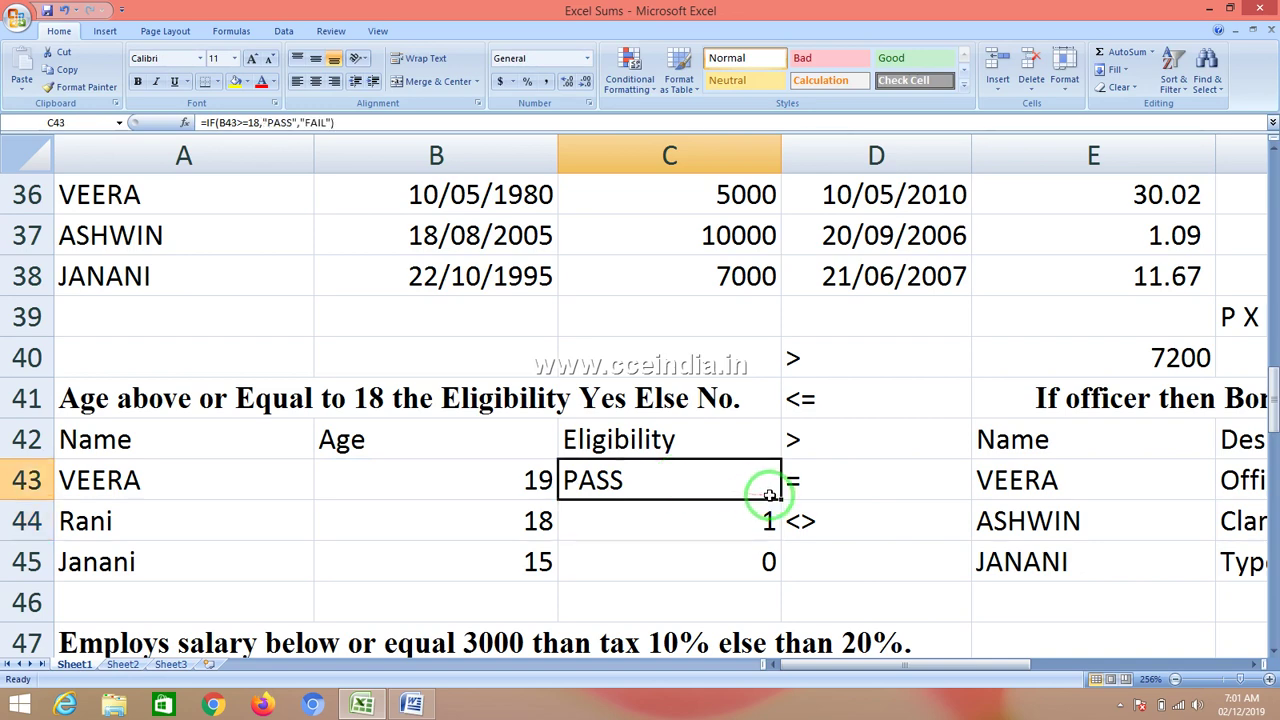
left_click_drag(780, 498, 768, 562)
left_click(708, 477)
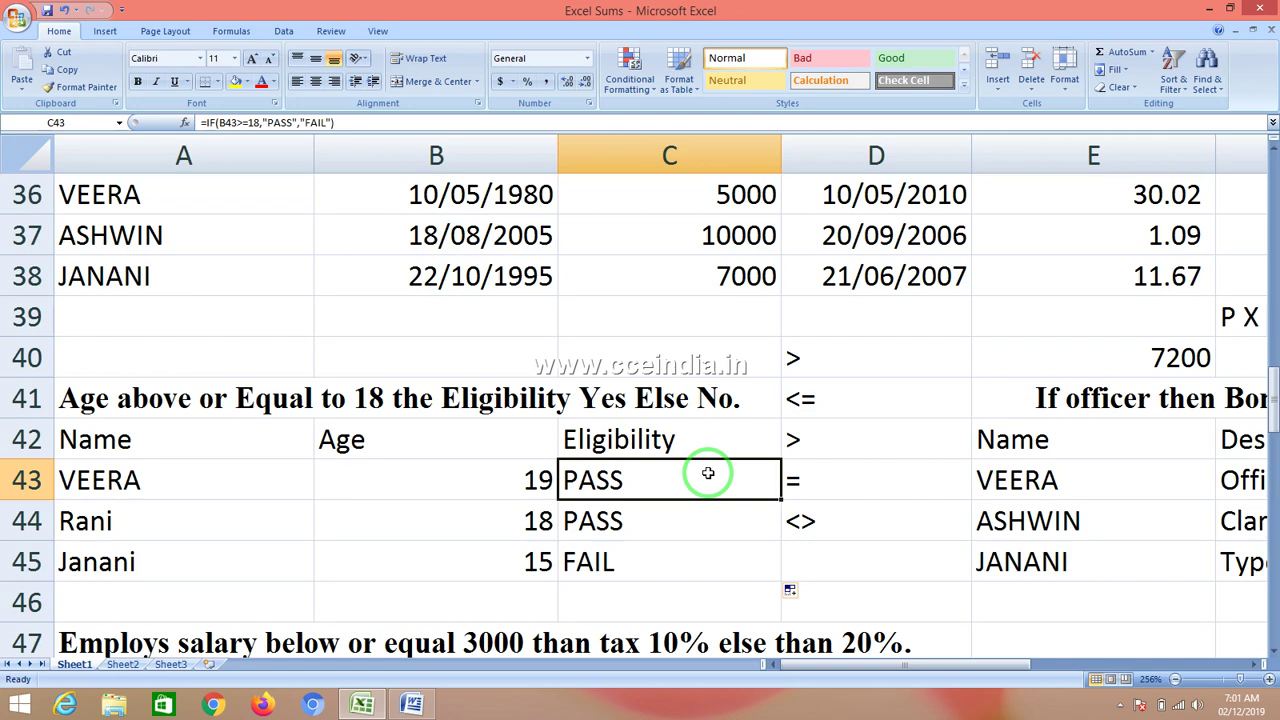
key("Right")
key("Left")
- In G43, type =IF(NOT(F43="Officer"),250,1000), referencing the designation in F43
key("Right")
key("Right")
key("Right")
key("Right")
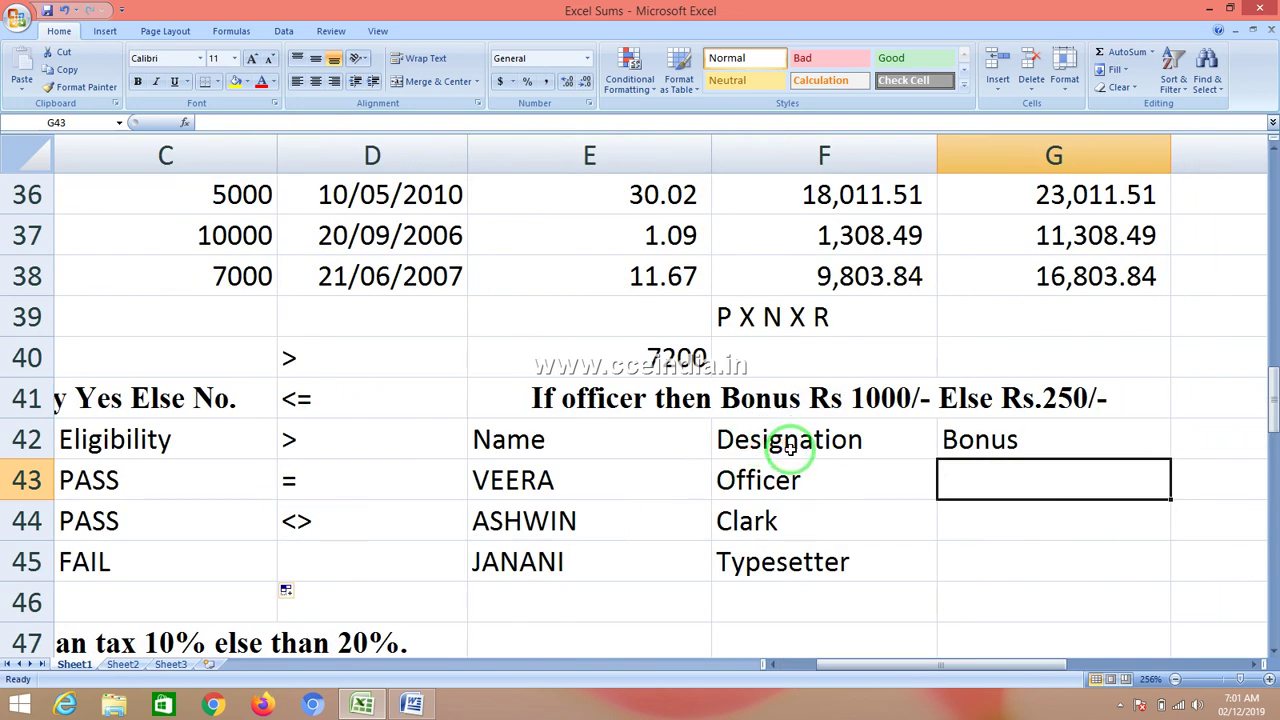
type("=")
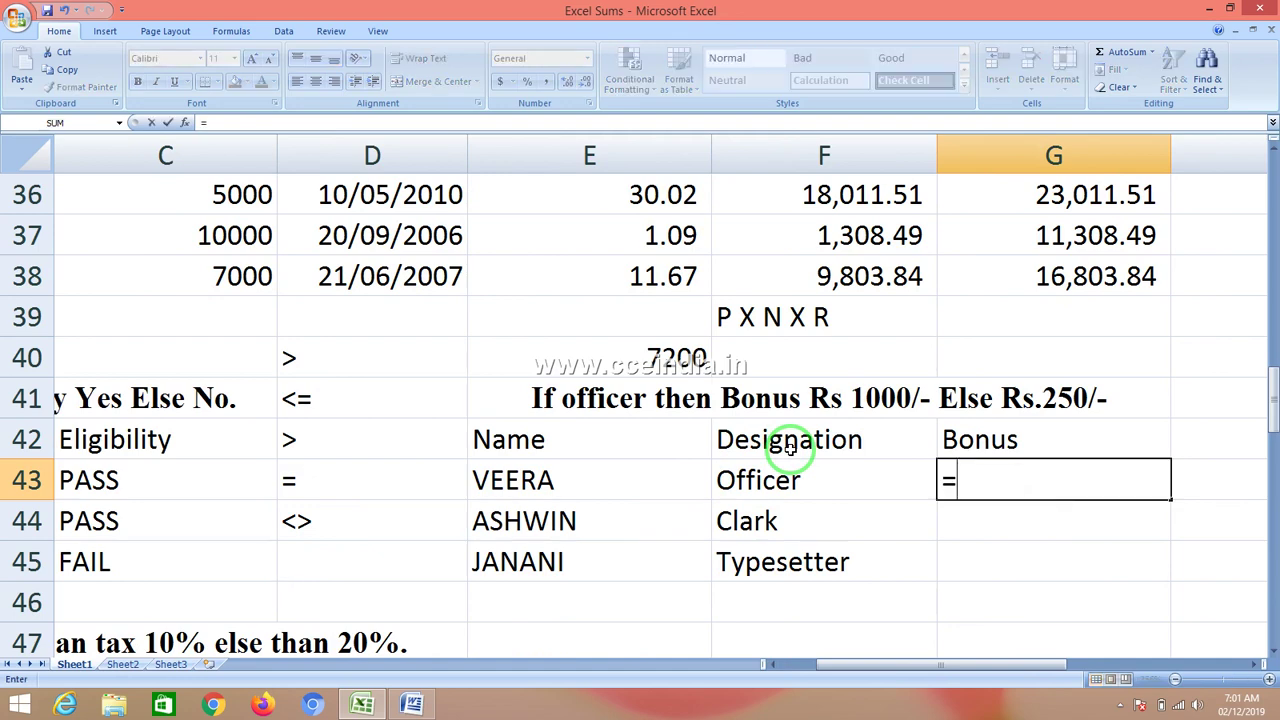
type("IF")
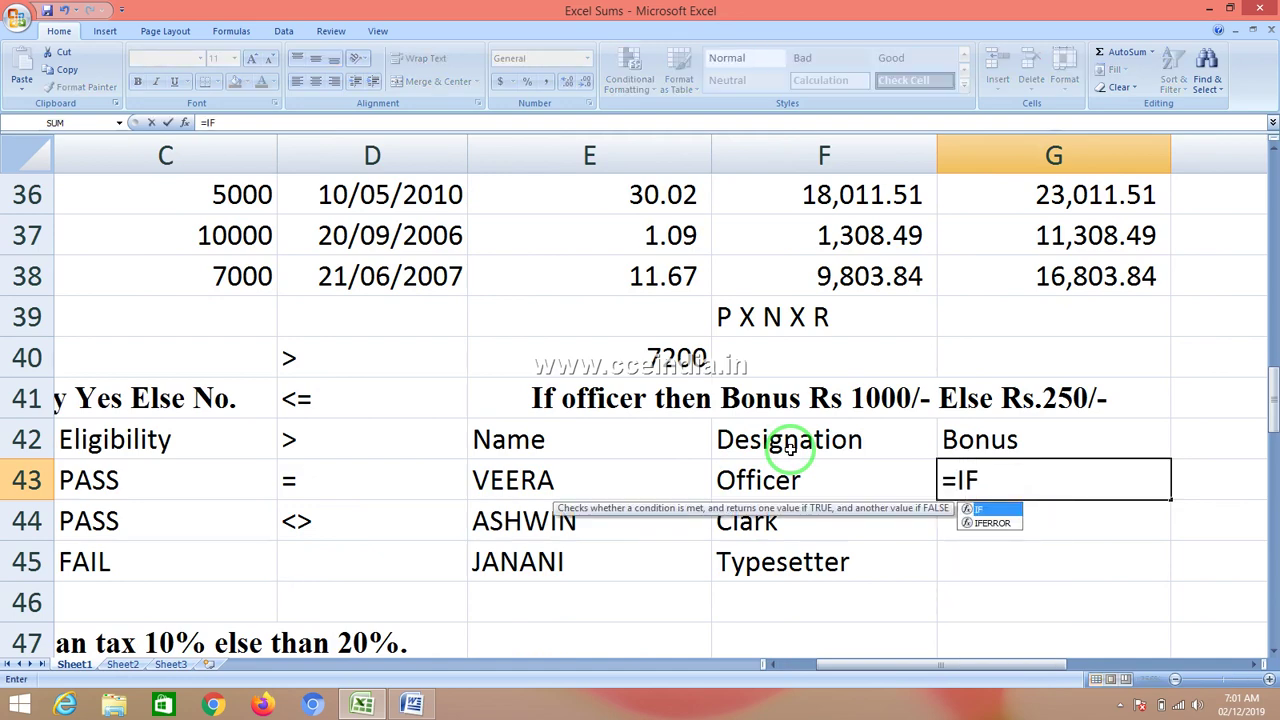
type("(NO")
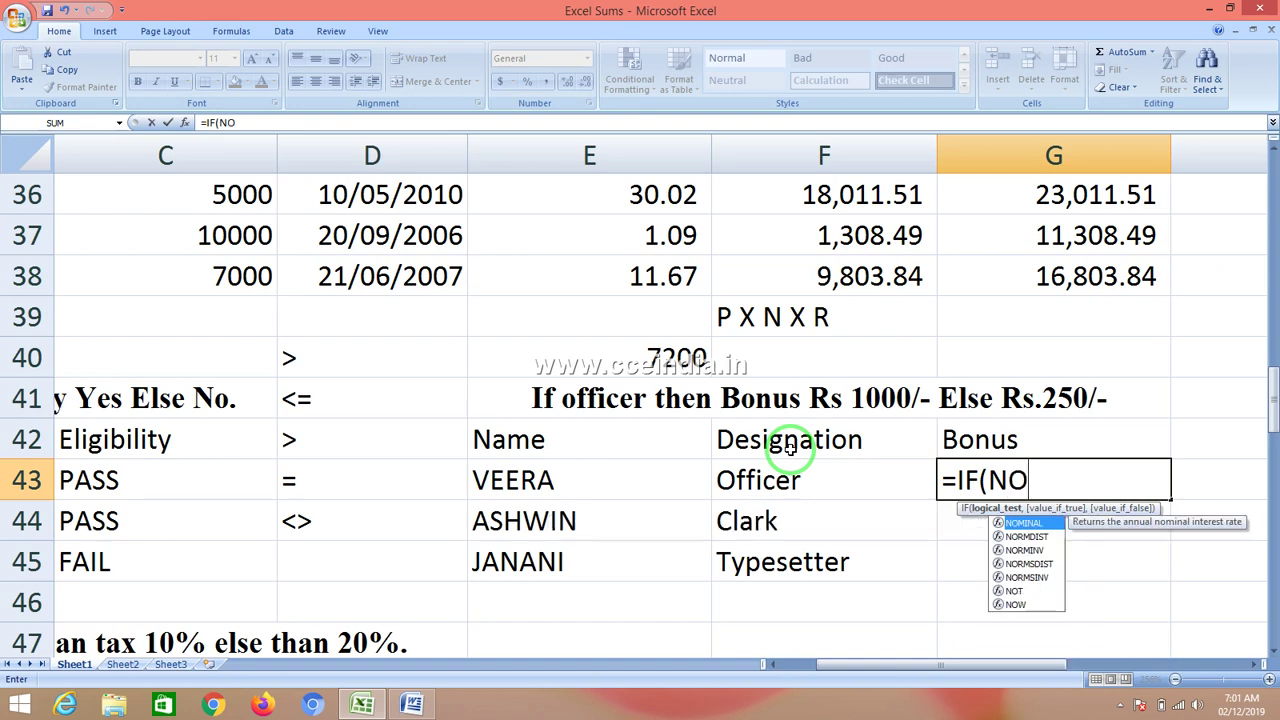
type("T(")
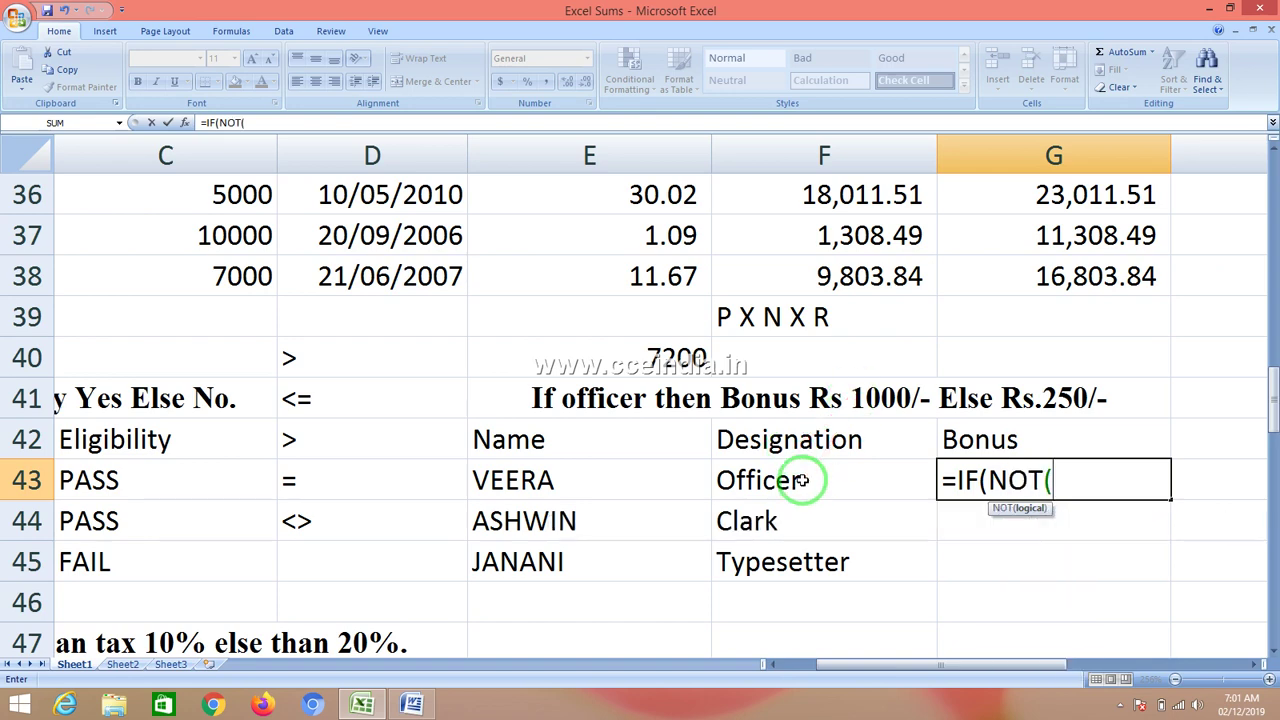
left_click(801, 480)
type("=")
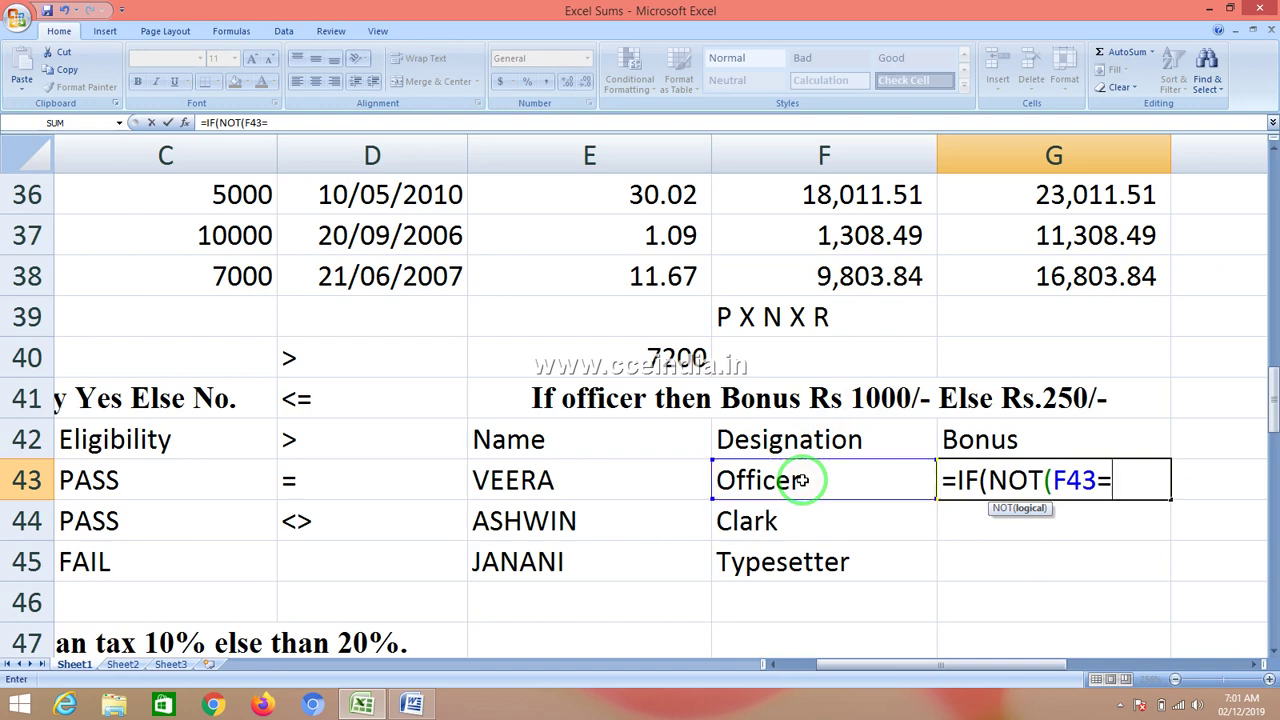
type("\"o")
key("BackSpace")
type("OFF")
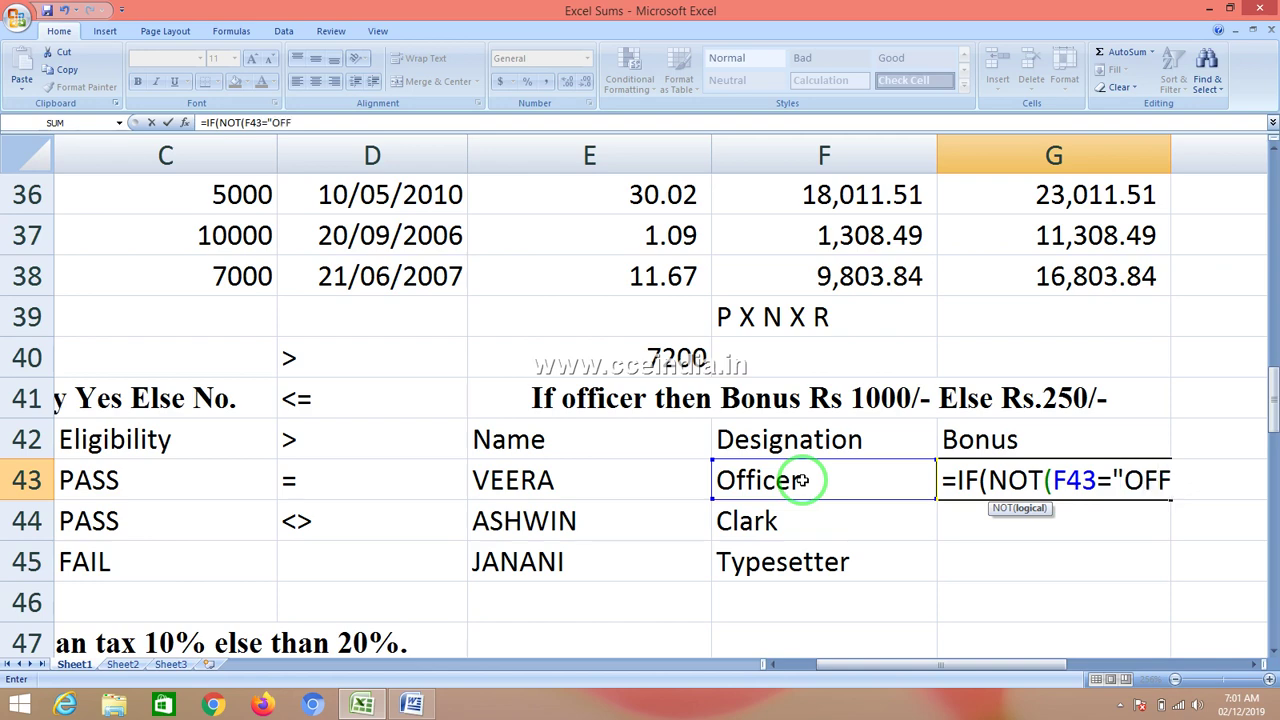
key("BackSpace")
key("BackSpace")
type("fficer\"")
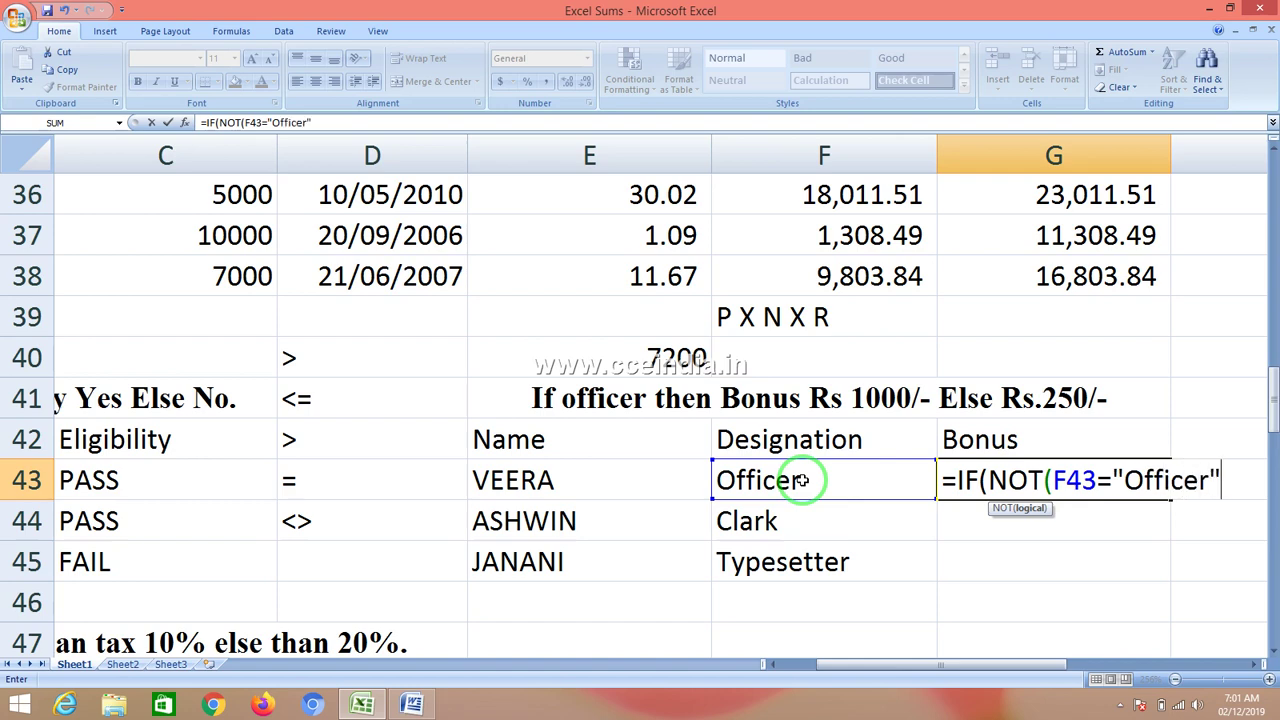
type("),")
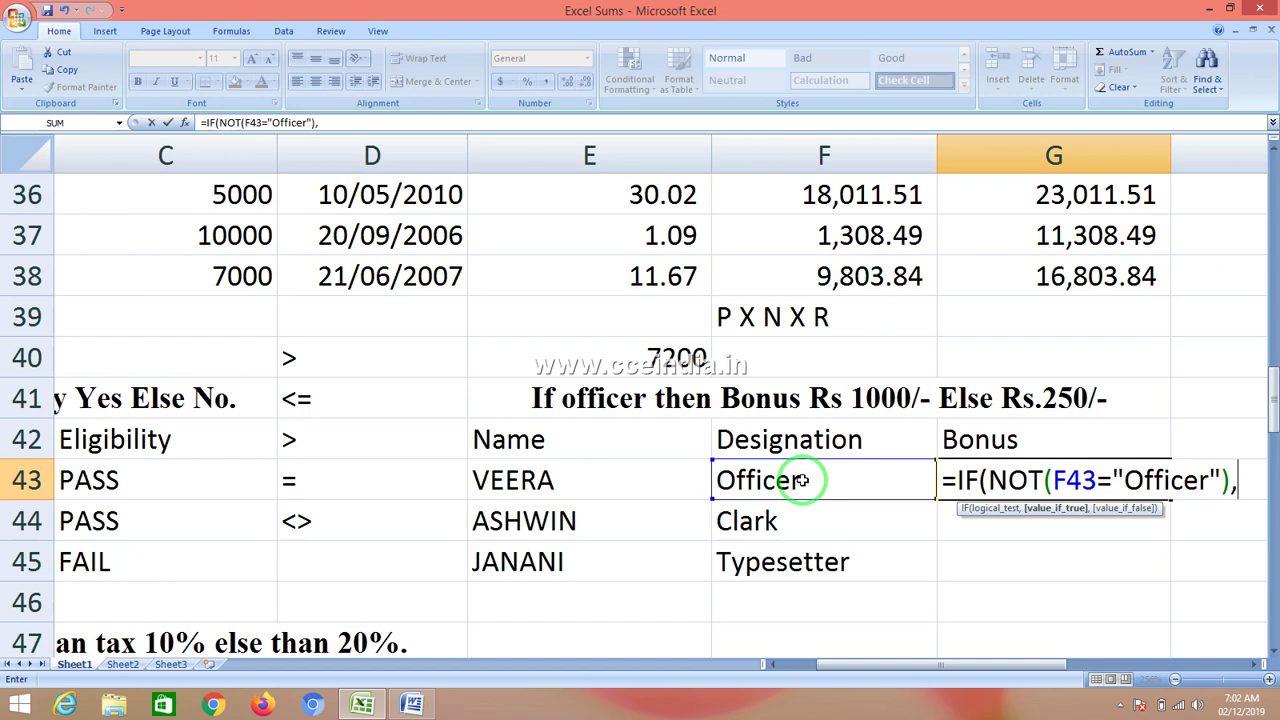
type("250,")
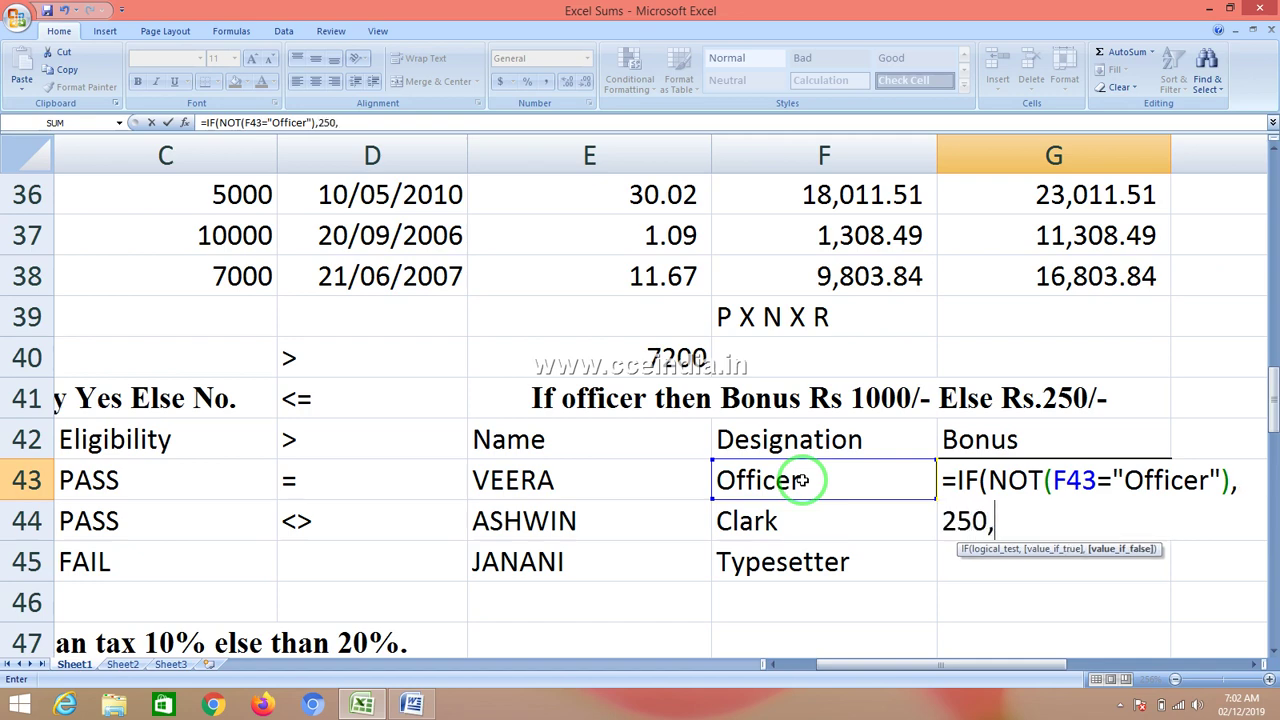
type("1000")
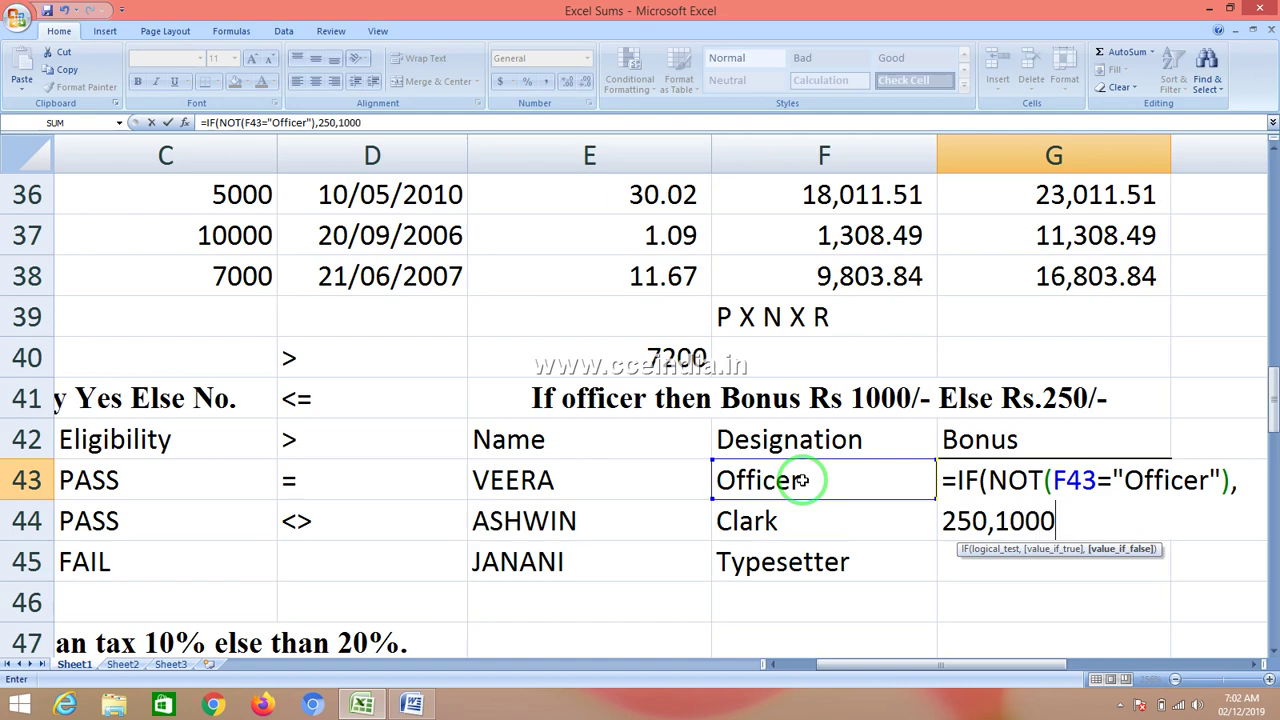
type(")")
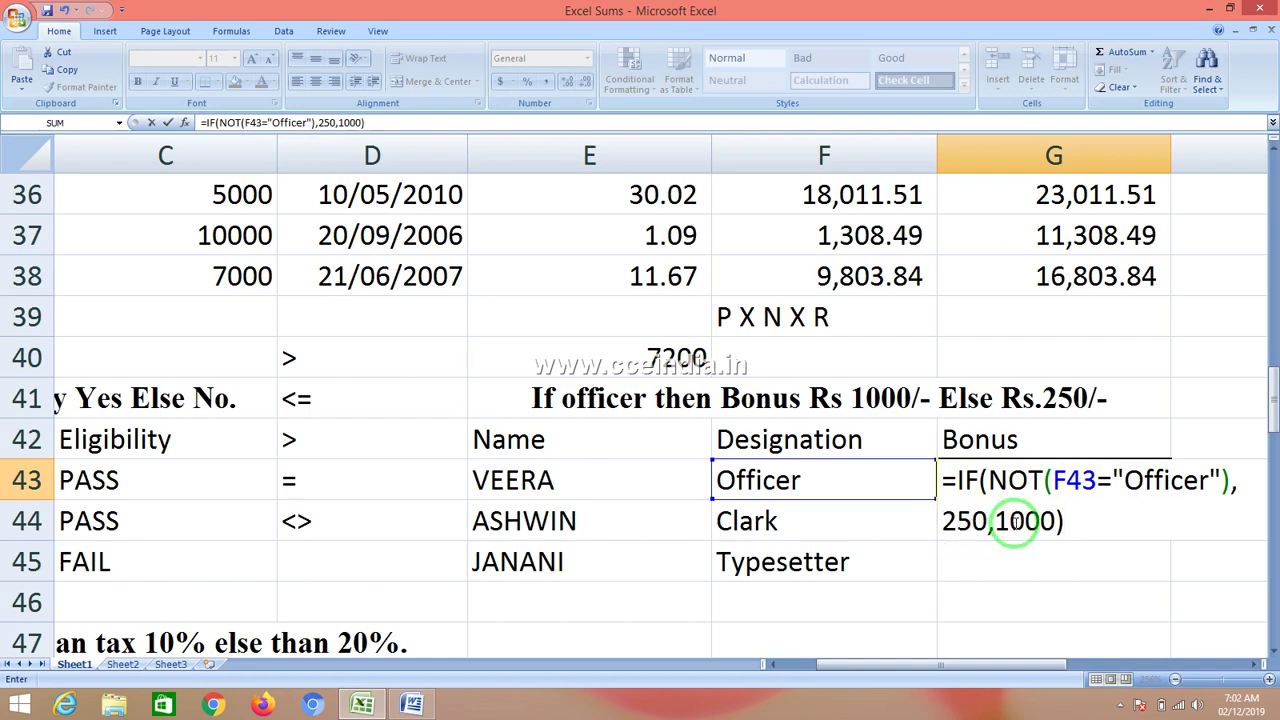
- Commit G43's bonus formula and fill it down to G45, giving 1000, 250, 250
key("Return")
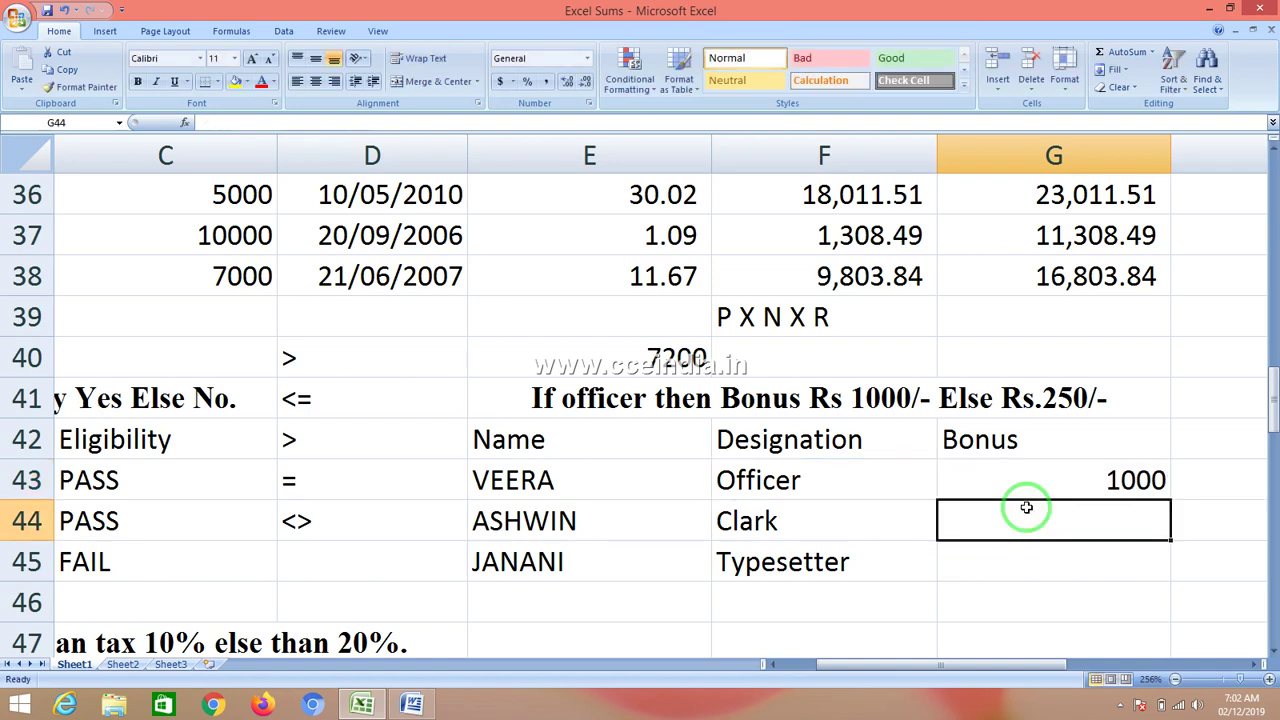
left_click(1058, 484)
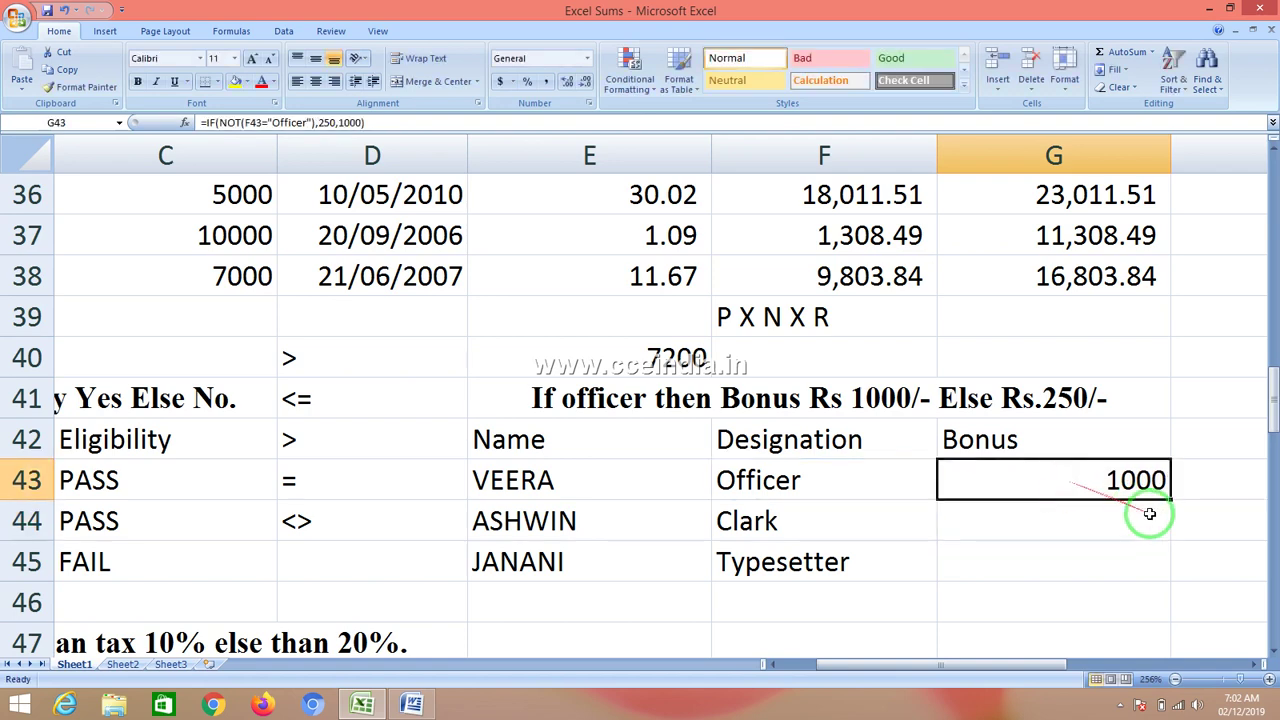
left_click_drag(1171, 500, 1171, 565)
left_click(1137, 481)
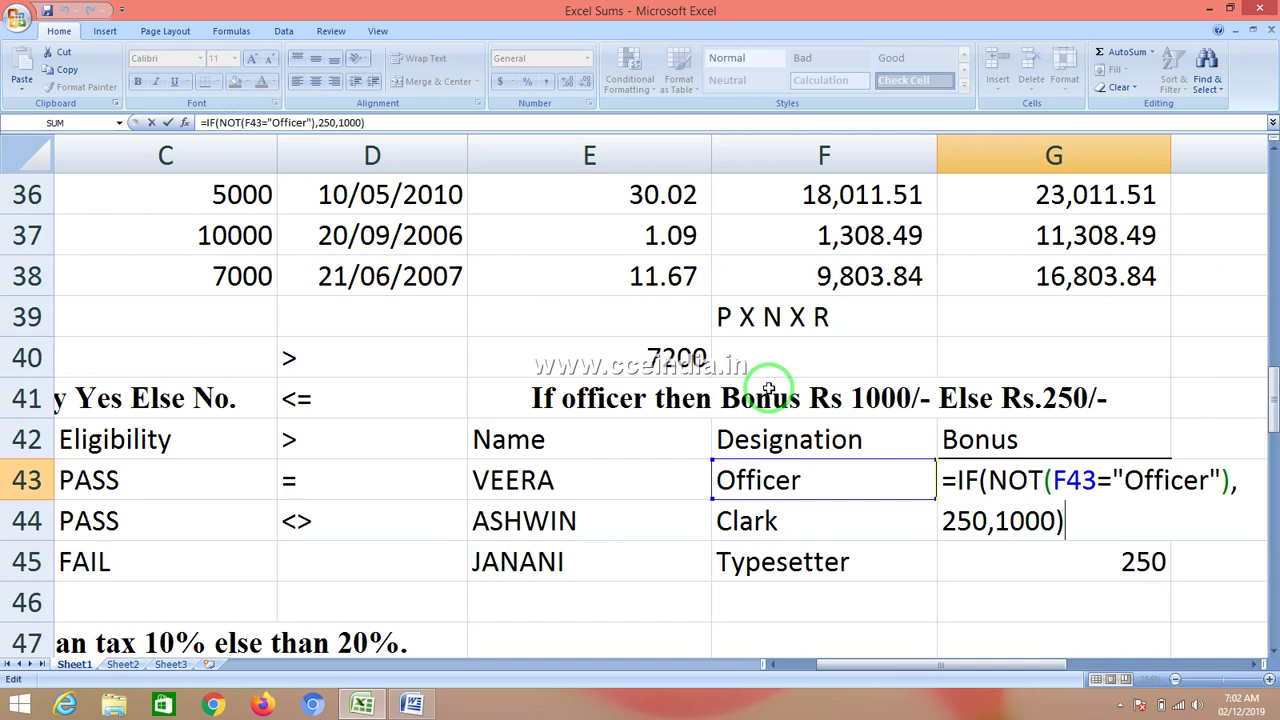
- Recommit G43's bonus formula, copy it into G44, and check G45's formula
left_click(978, 522)
double_click(978, 522)
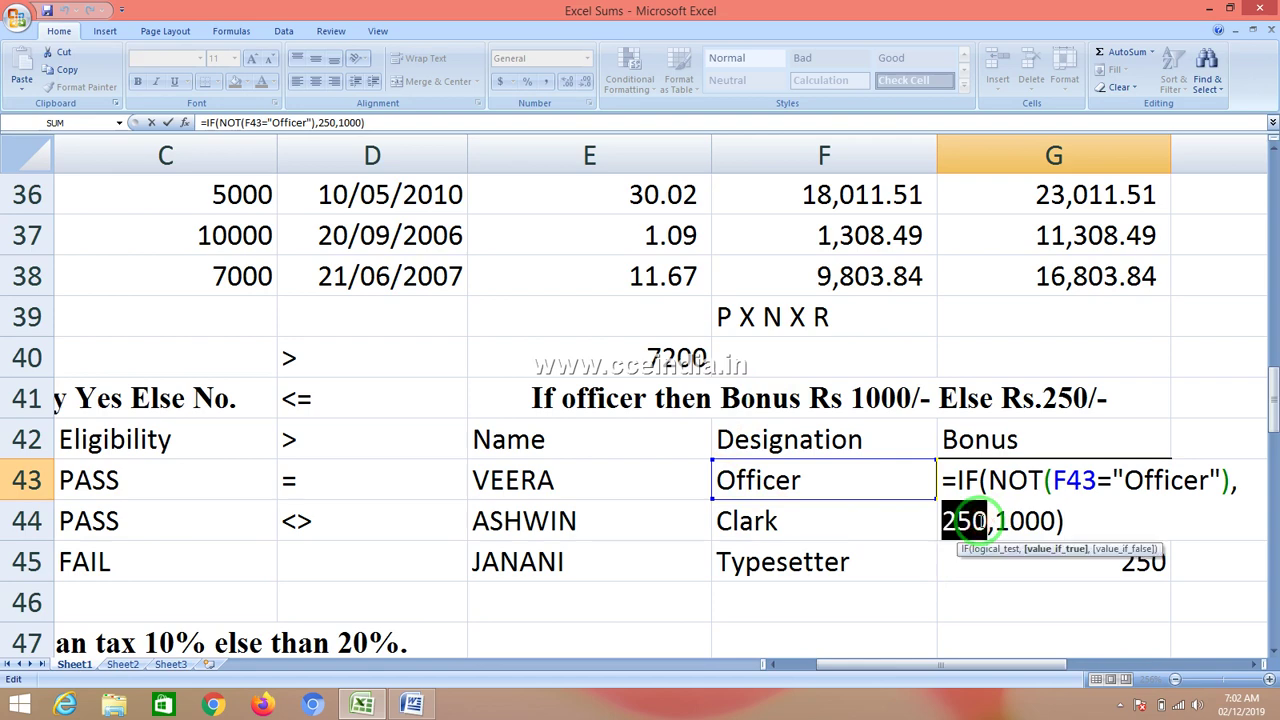
key("Return")
key("Up")
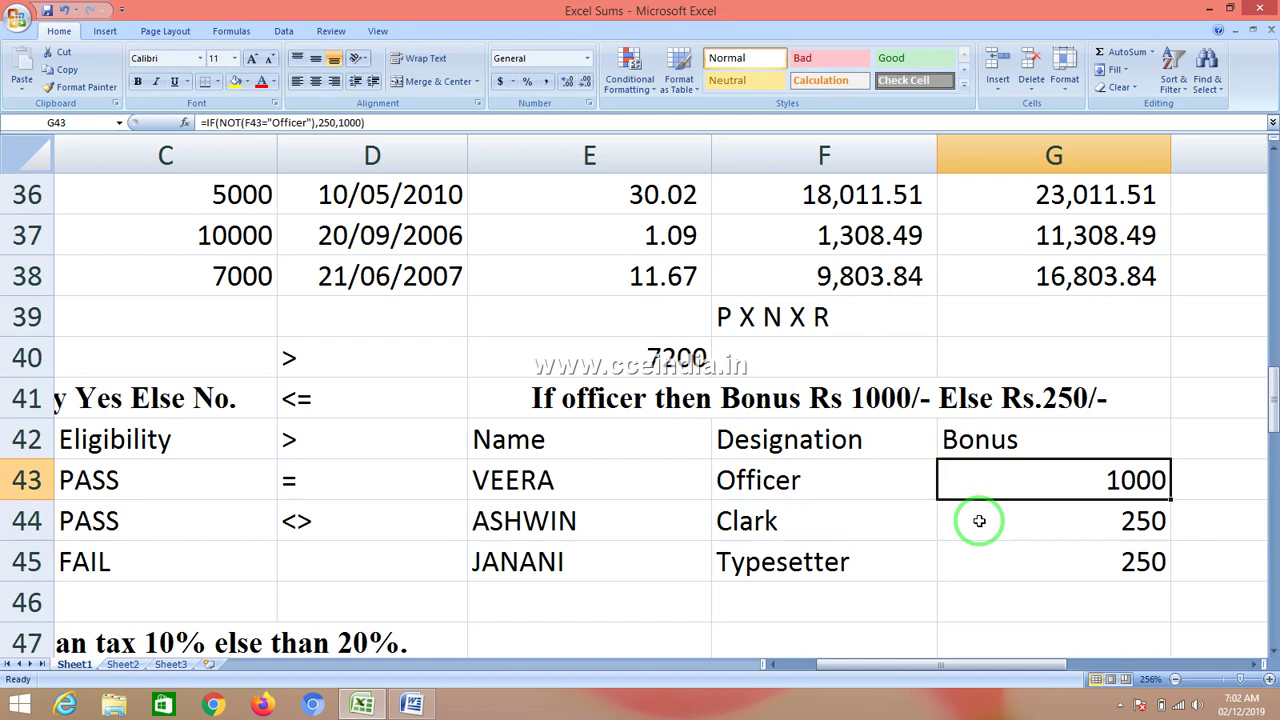
key("F2")
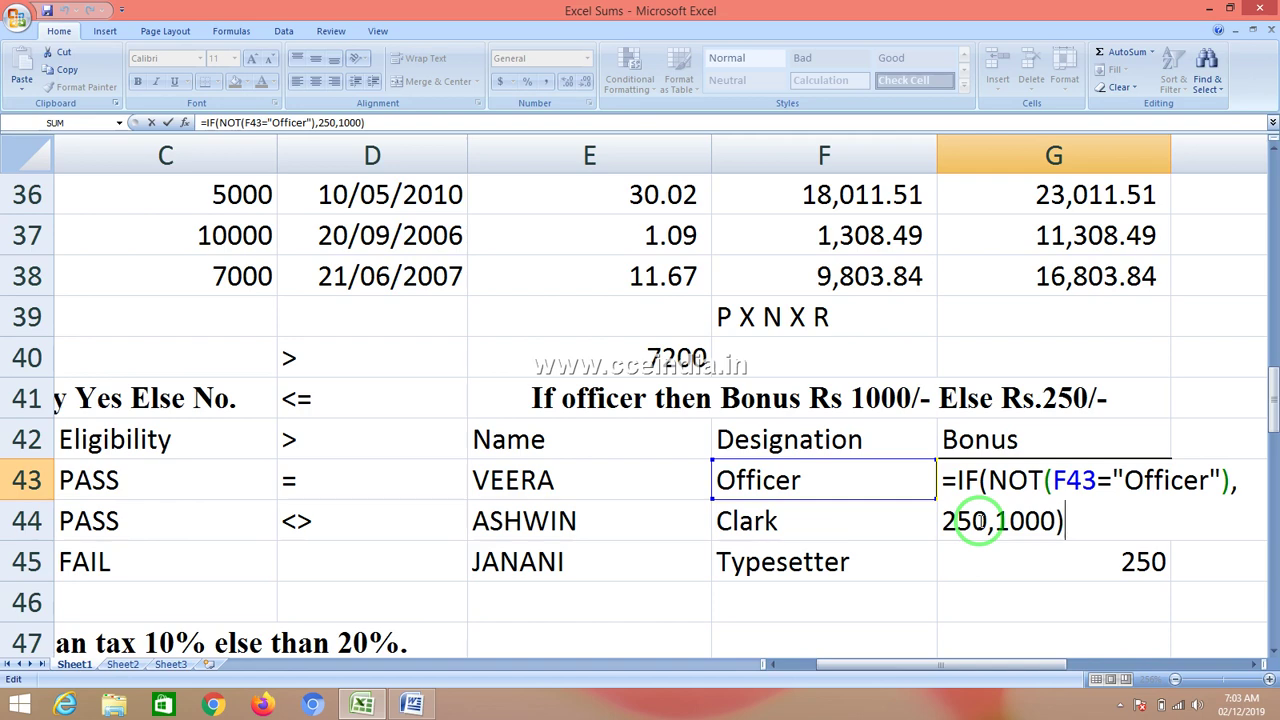
key("Return")
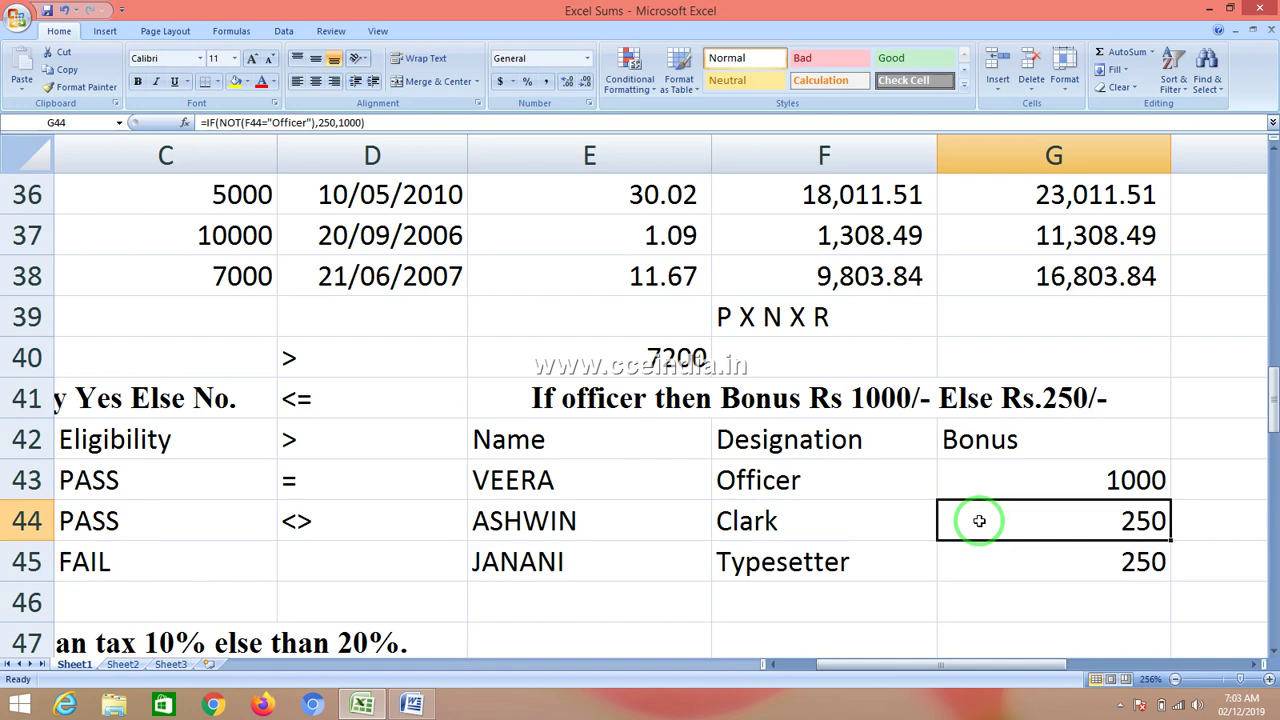
left_click(1094, 485)
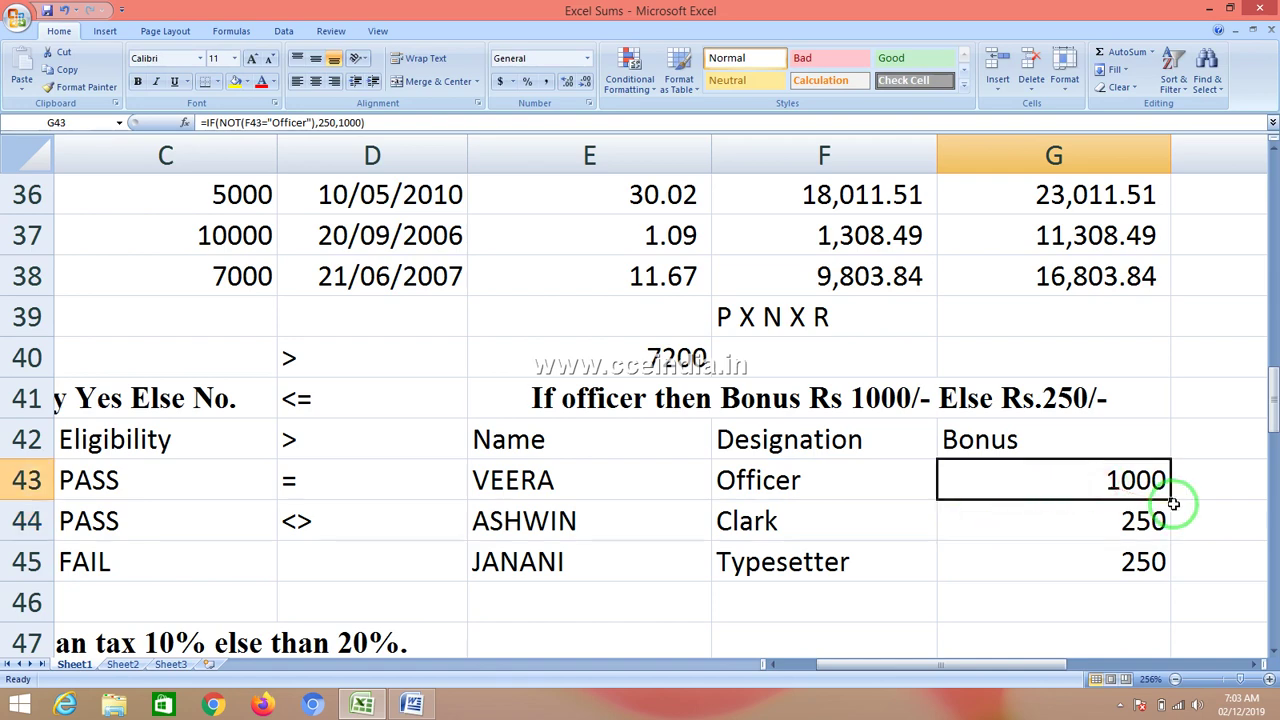
left_click_drag(1173, 503, 1173, 560)
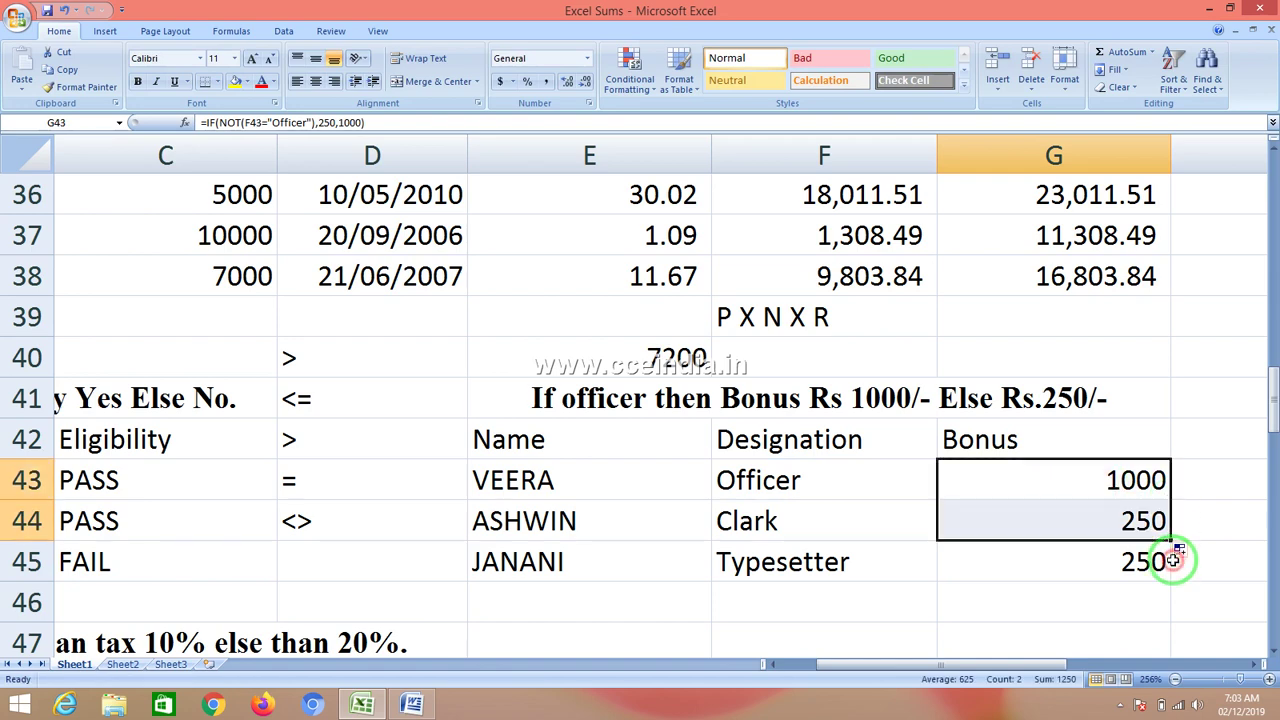
left_click(1040, 580)
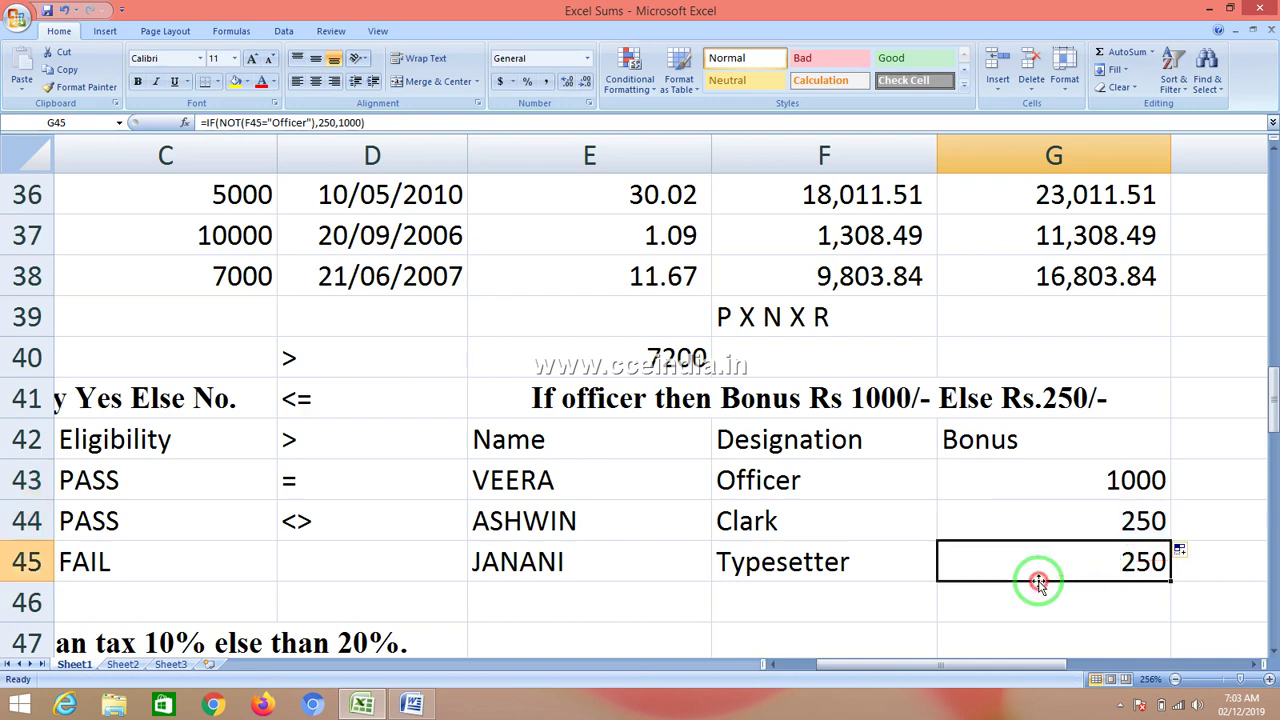
left_click(1046, 474)
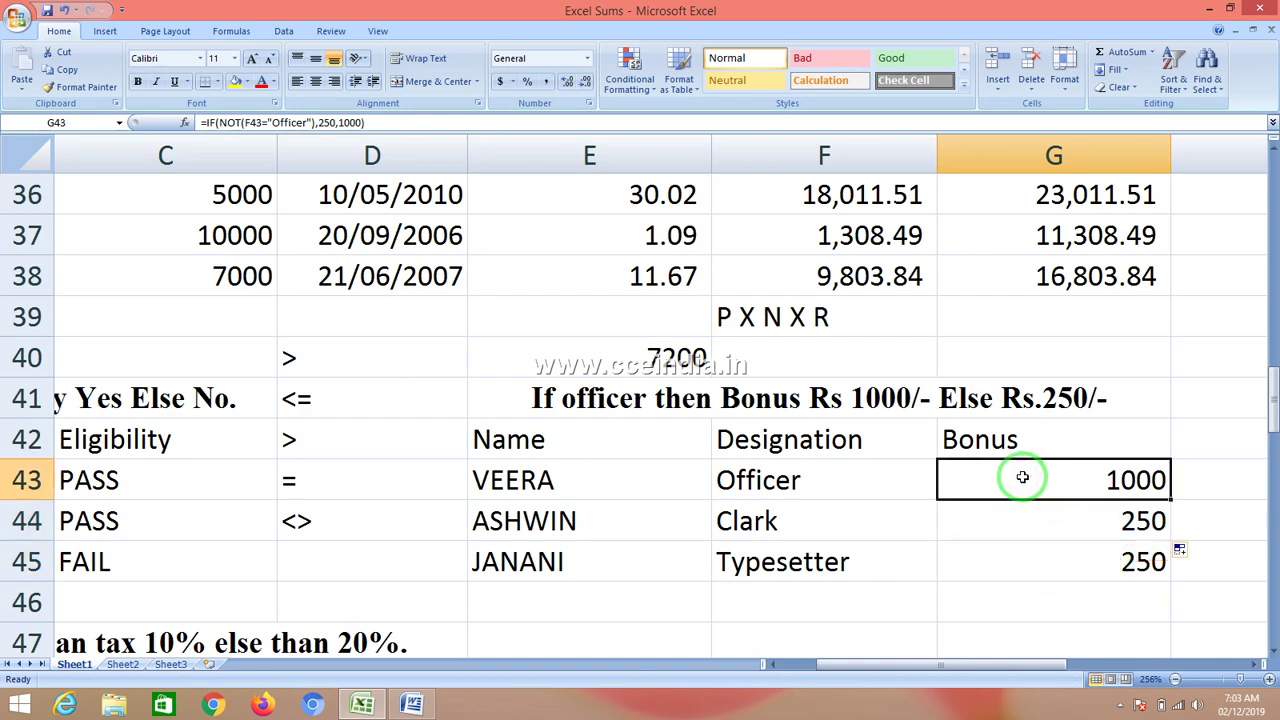
key("F2")
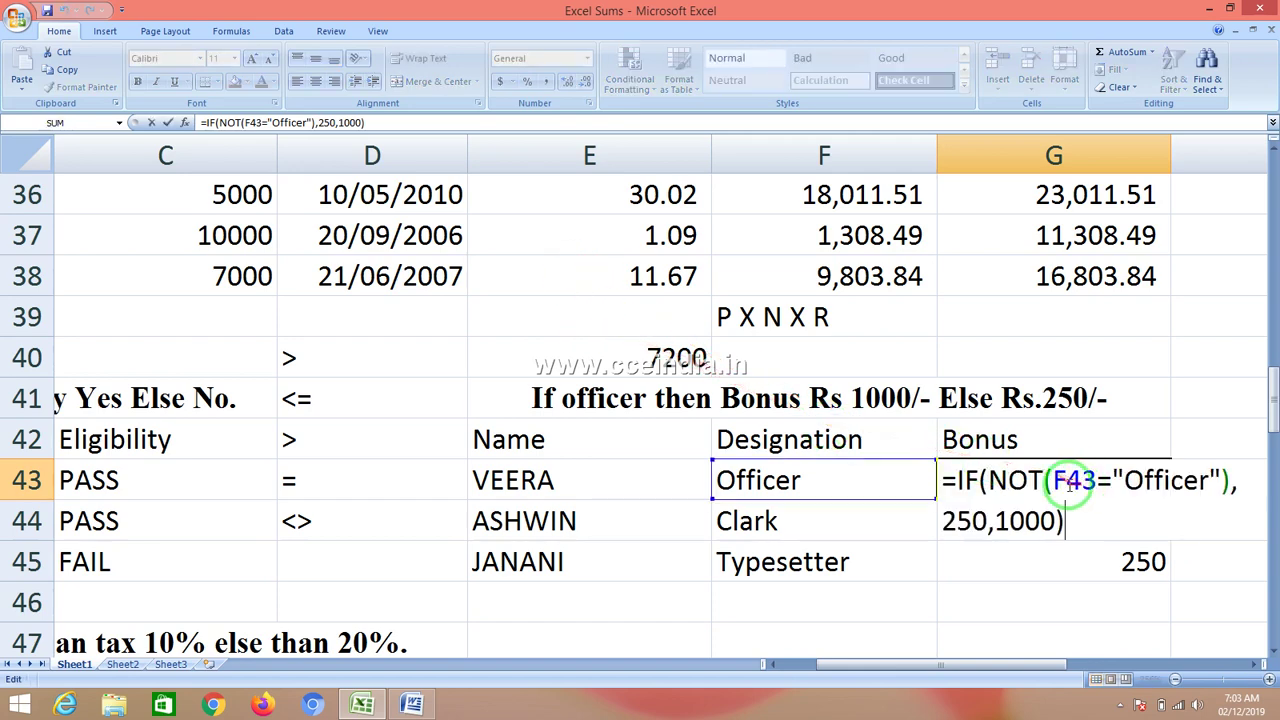
- Delete NOT( and the extra bracket so G43 reads =IF(F43="Officer",250,1000)
left_click(1056, 480)
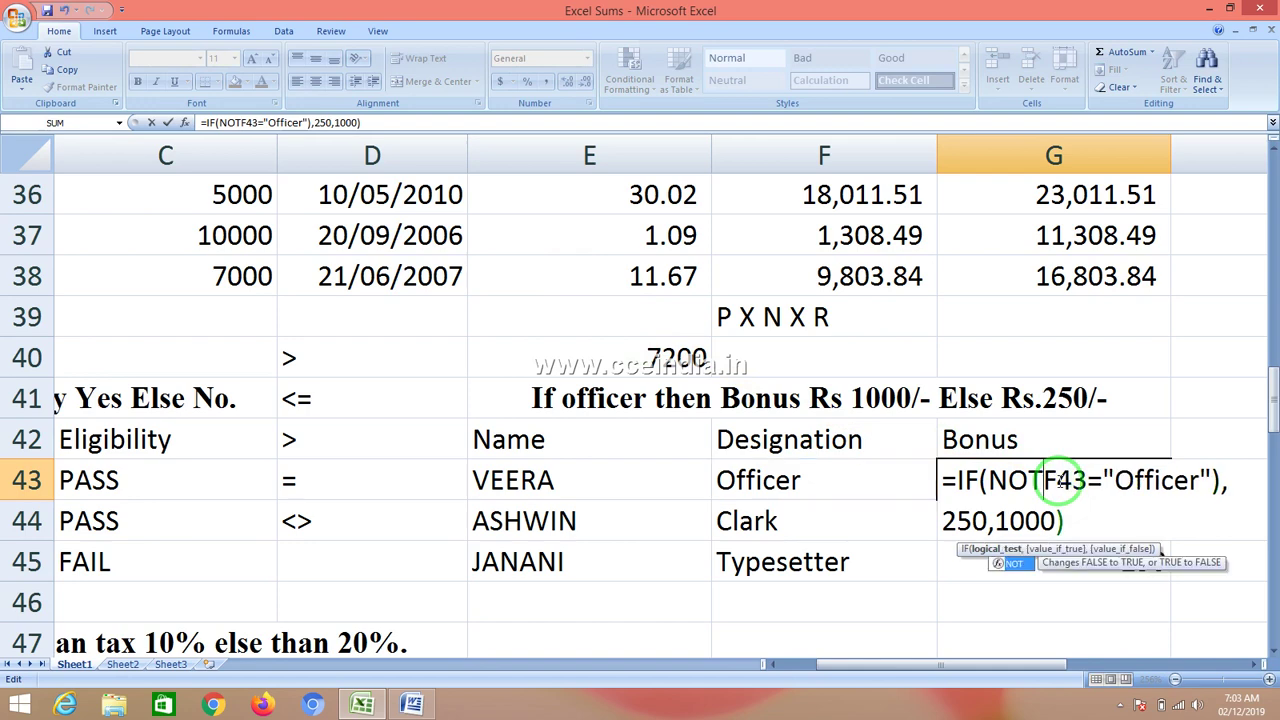
key("BackSpace")
key("BackSpace")
key("BackSpace")
key("BackSpace")
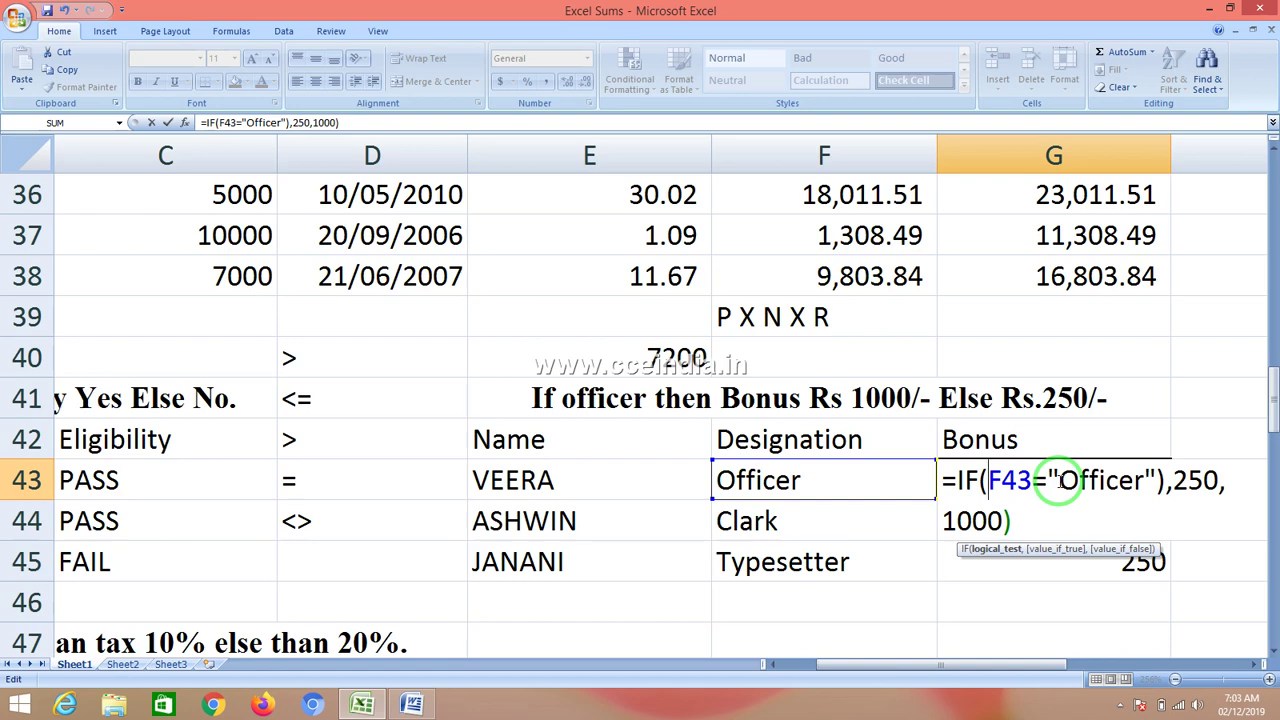
key("Return")
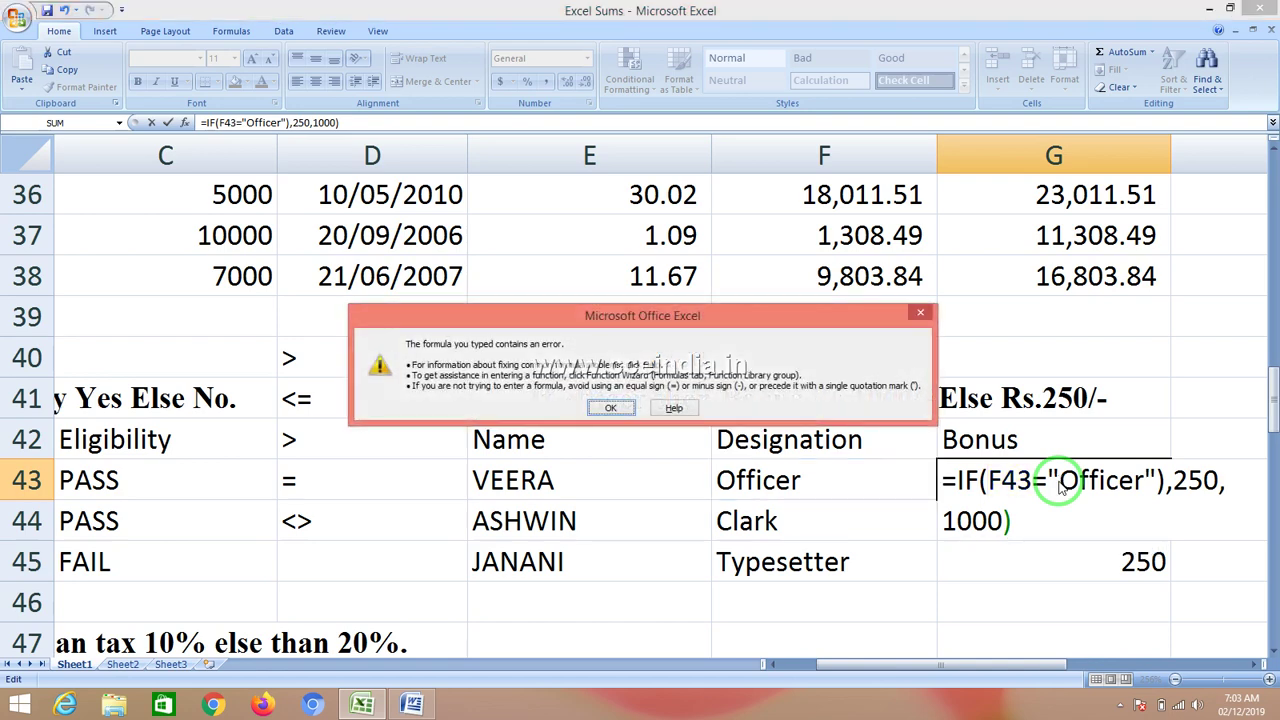
key("Return")
key("Left")
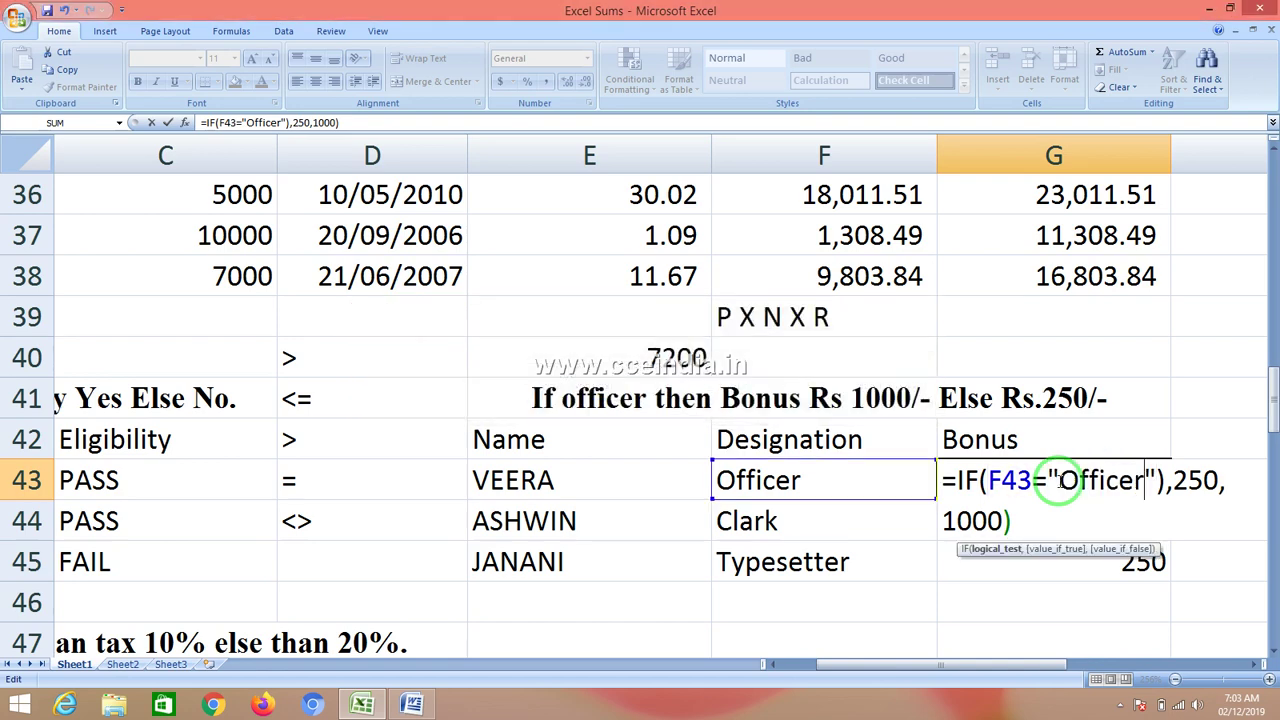
key("Left")
key("Left")
key("Left")
key("Left")
key("Left")
key("Right")
key("Right")
key("Right")
key("Right")
key("Right")
key("Right")
key("BackSpace")
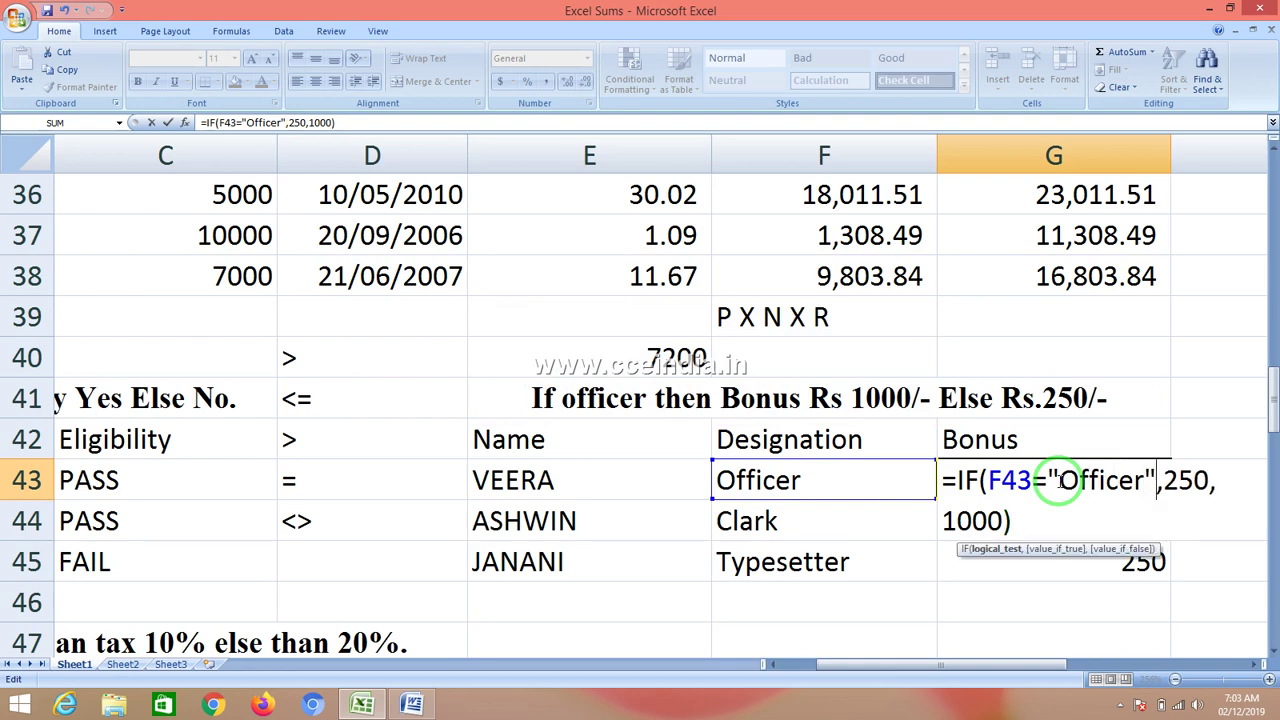
key("Return")
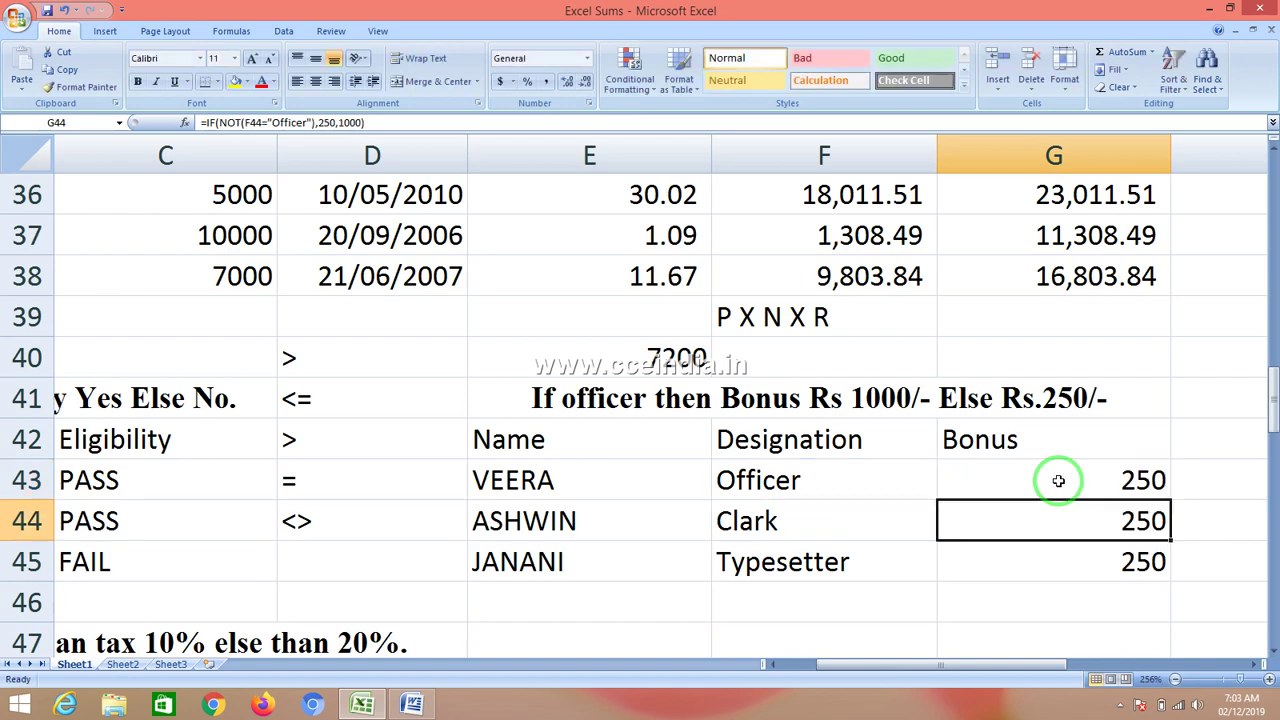
- Fill G43's formula without NOT down to G45 so Bonus reads 250, 1000, 1000
left_click(1058, 481)
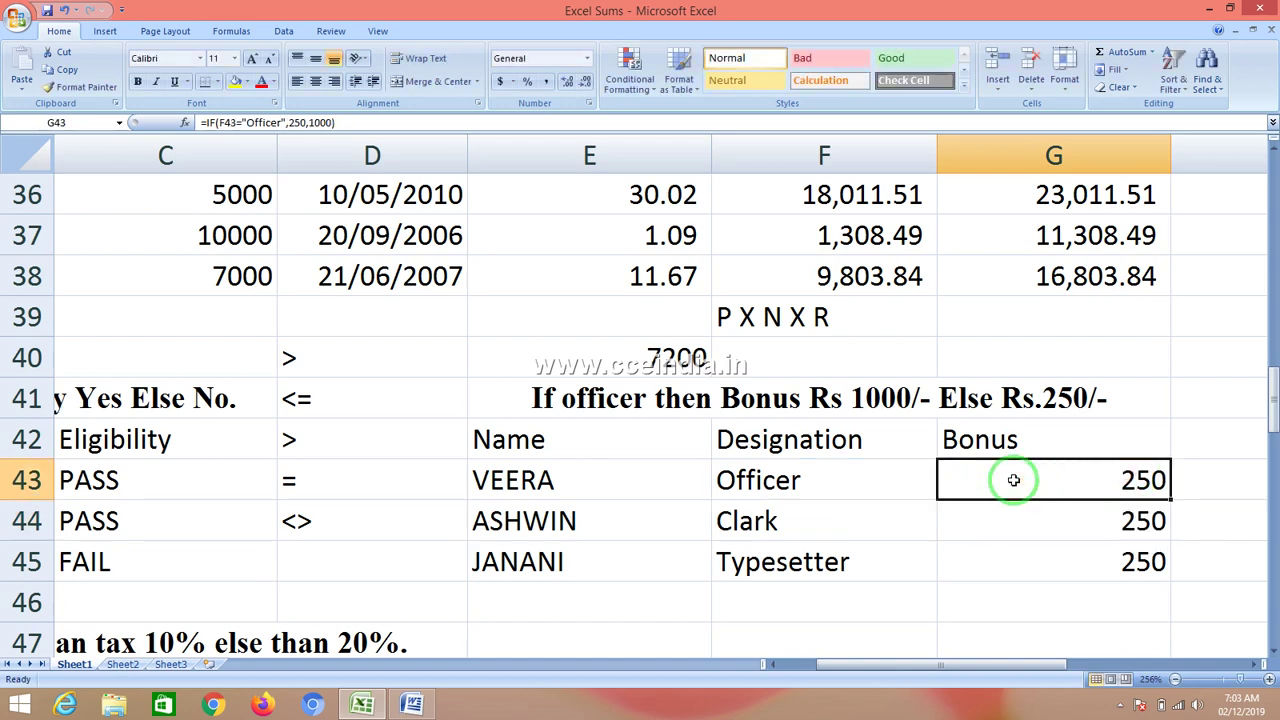
double_click(1012, 481)
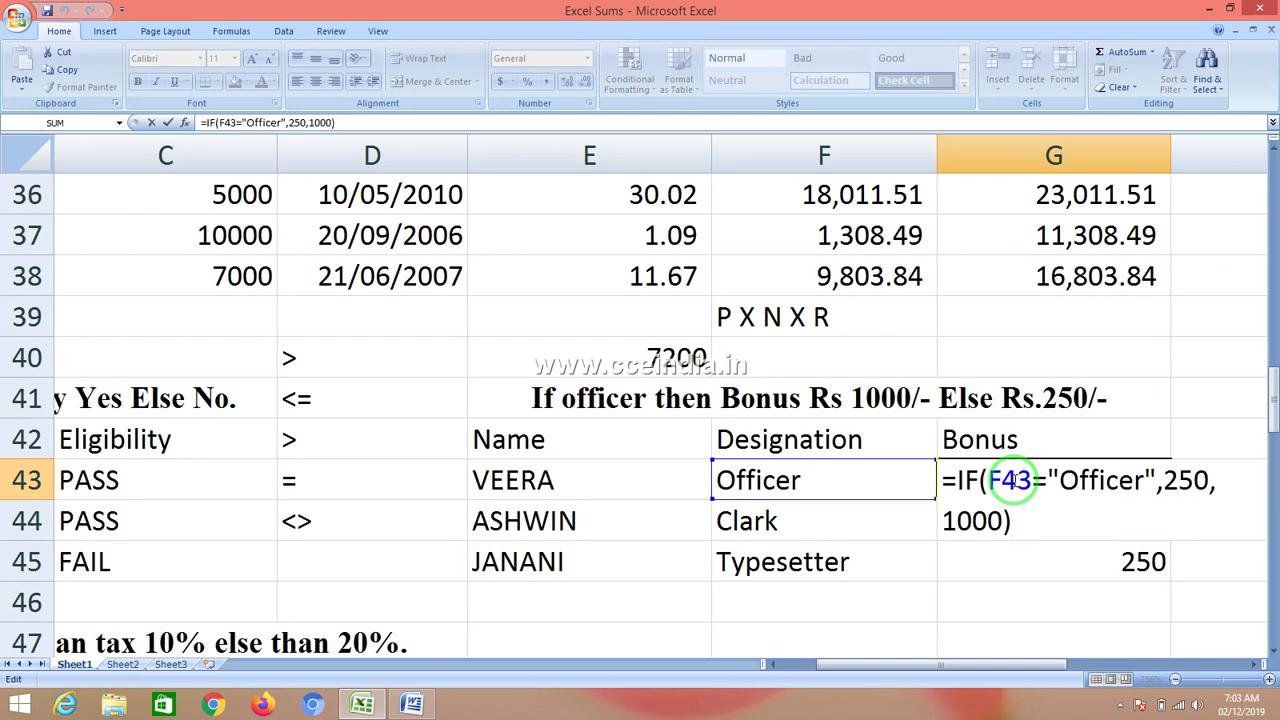
key("Return")
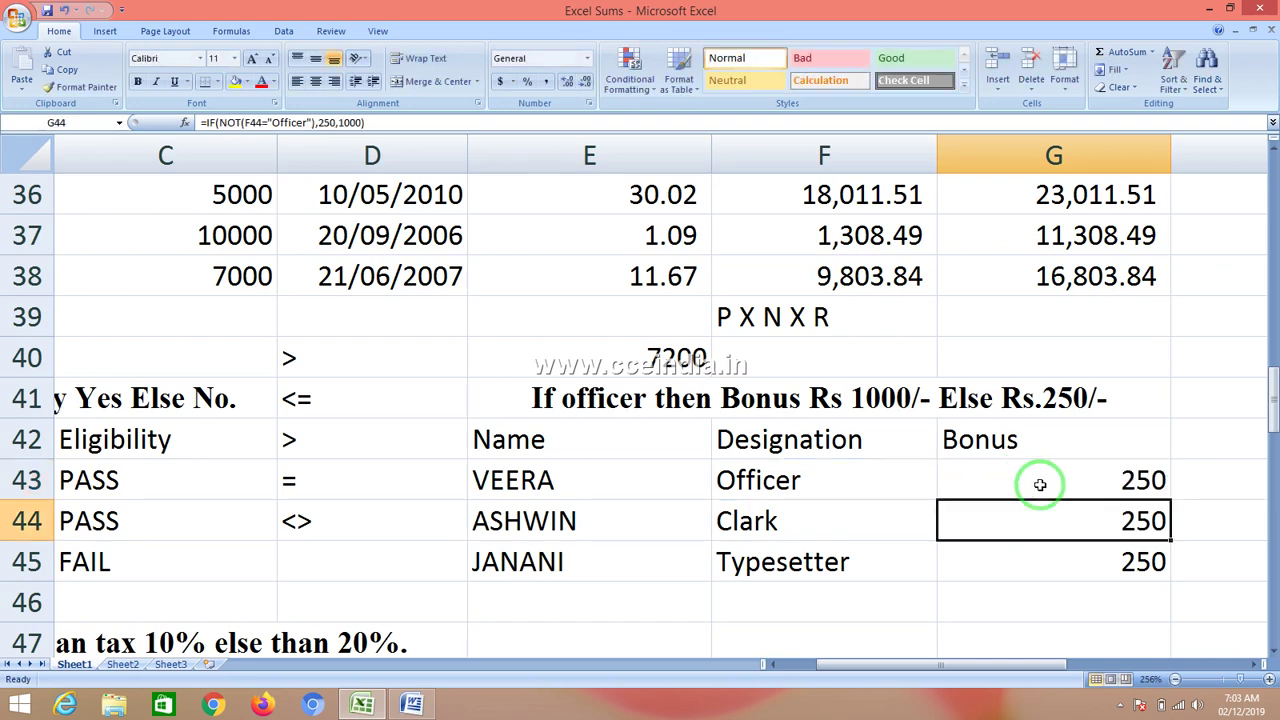
left_click(1116, 472)
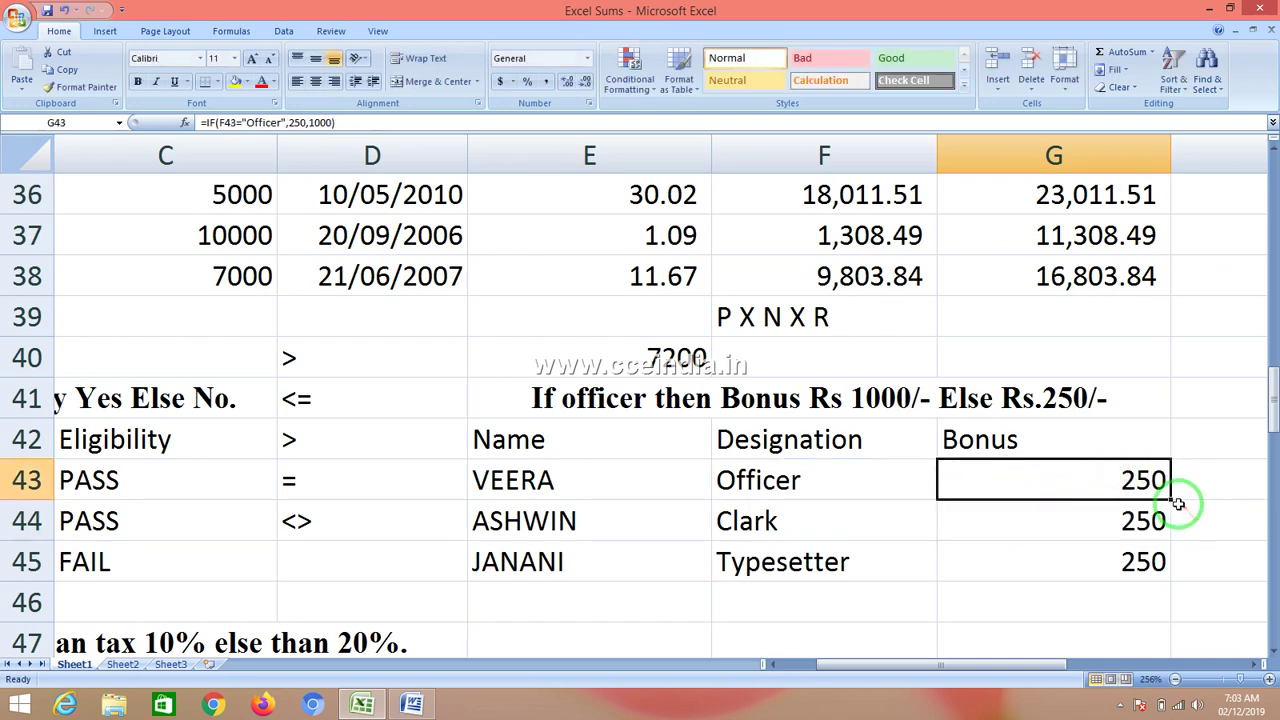
left_click_drag(1170, 500, 1180, 580)
left_click(1130, 478)
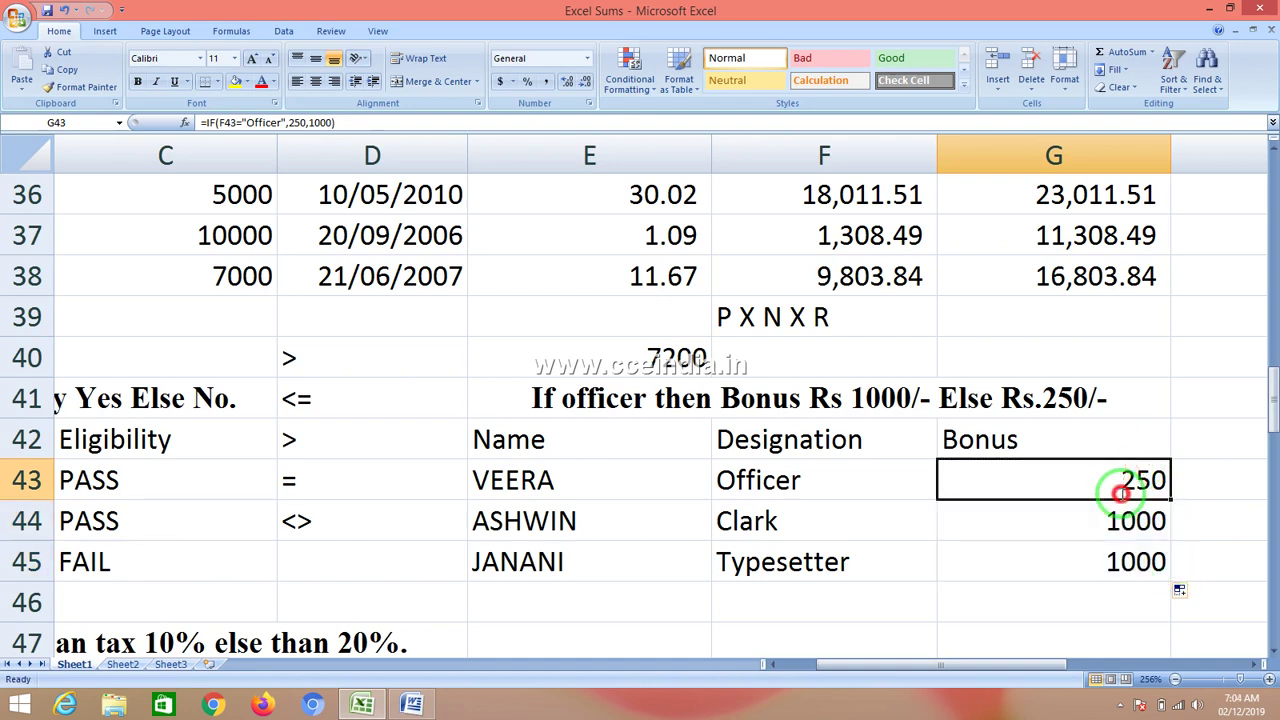
double_click(1112, 488)
- Restore G43's formula to =IF(NOT(F43="Officer"),250,1000)
left_click(990, 485)
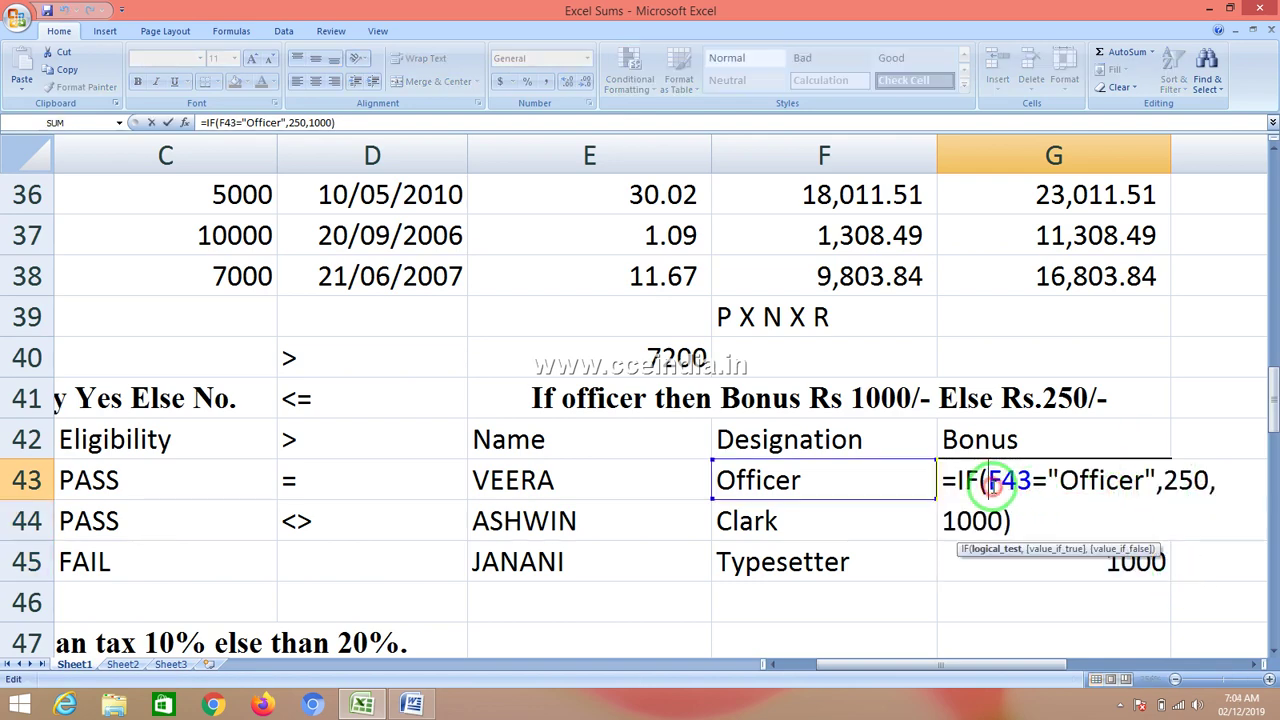
type("not")
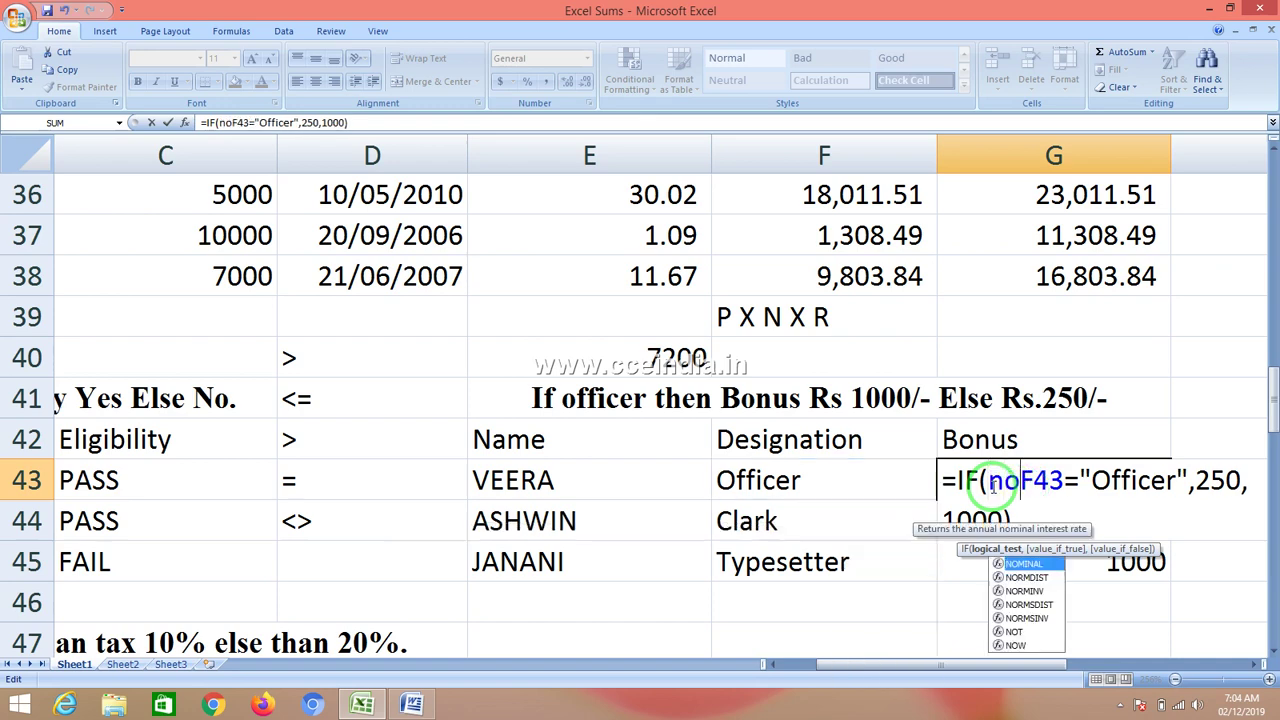
type("(")
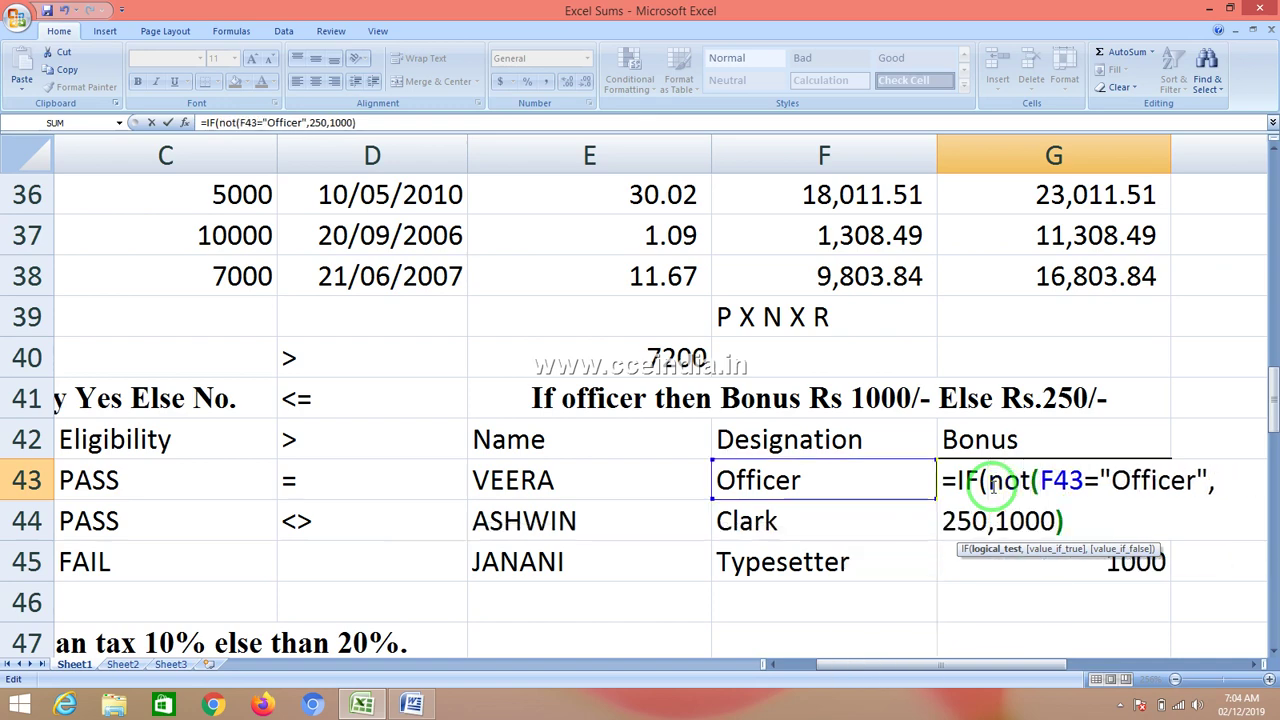
left_click(1207, 483)
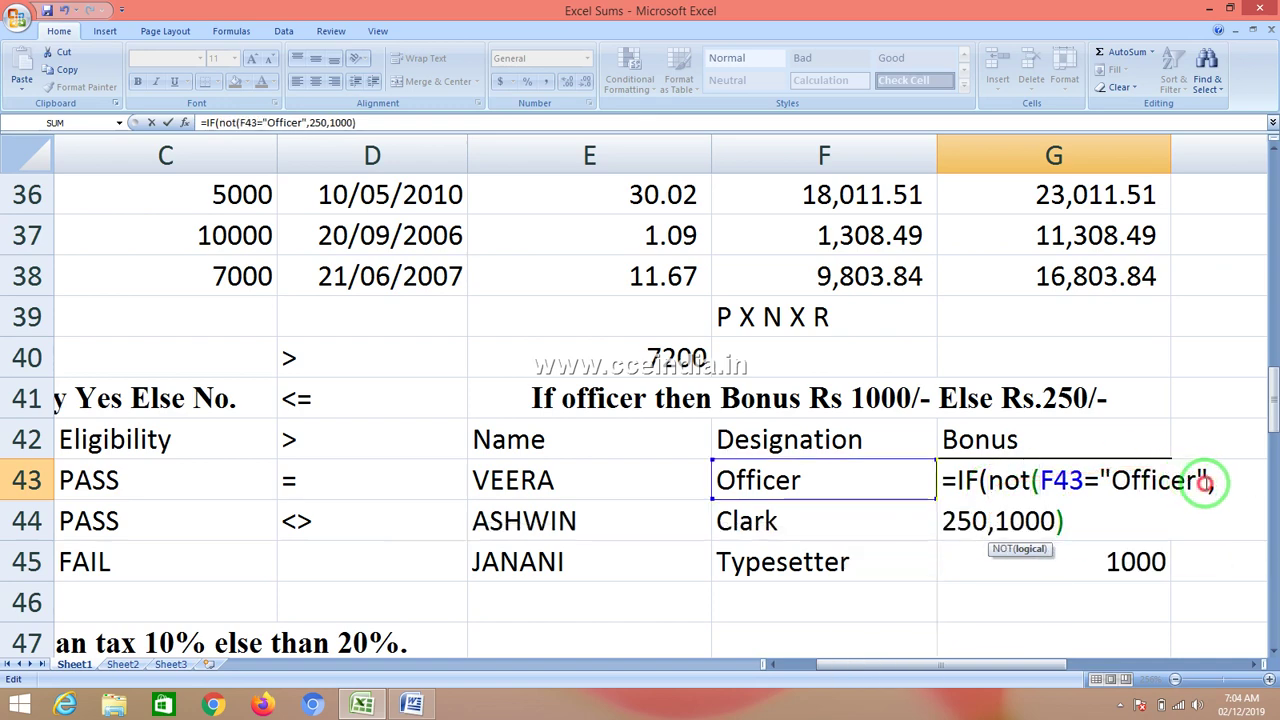
type(")")
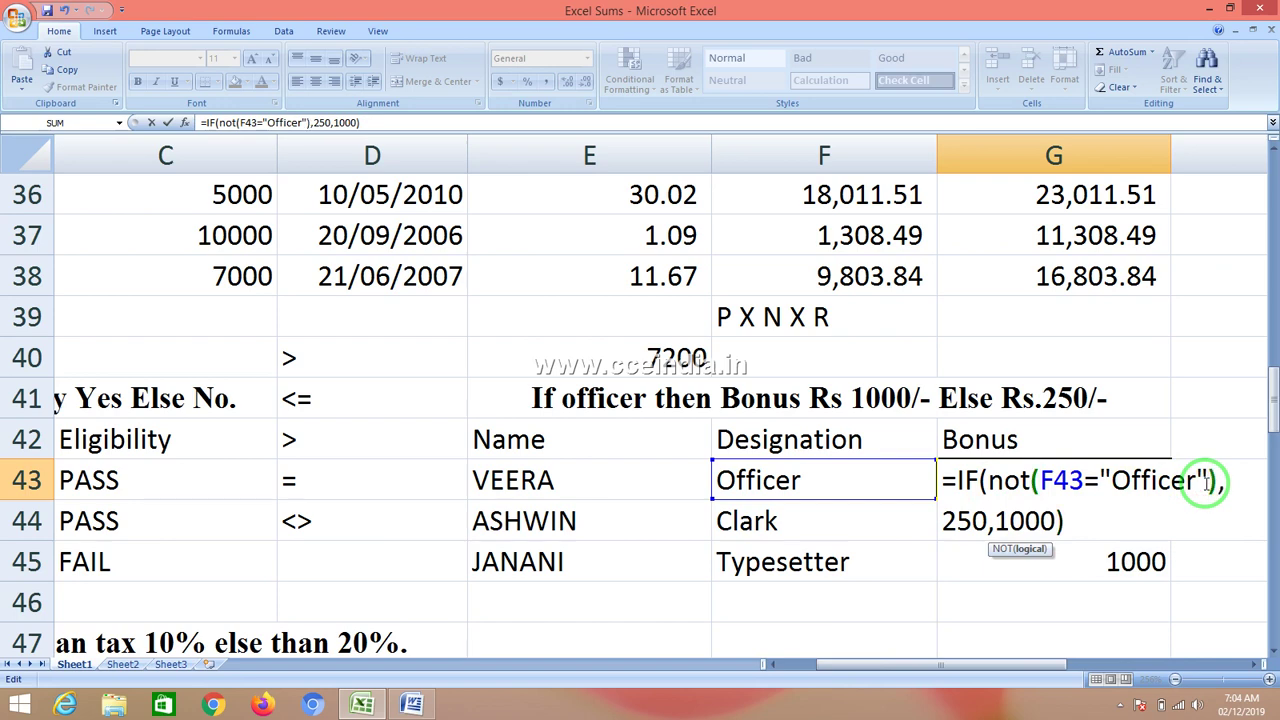
key("Return")
- Fill G43's restored formula down to G45 so Bonus reads 1000, 250, 250
left_click(1162, 488)
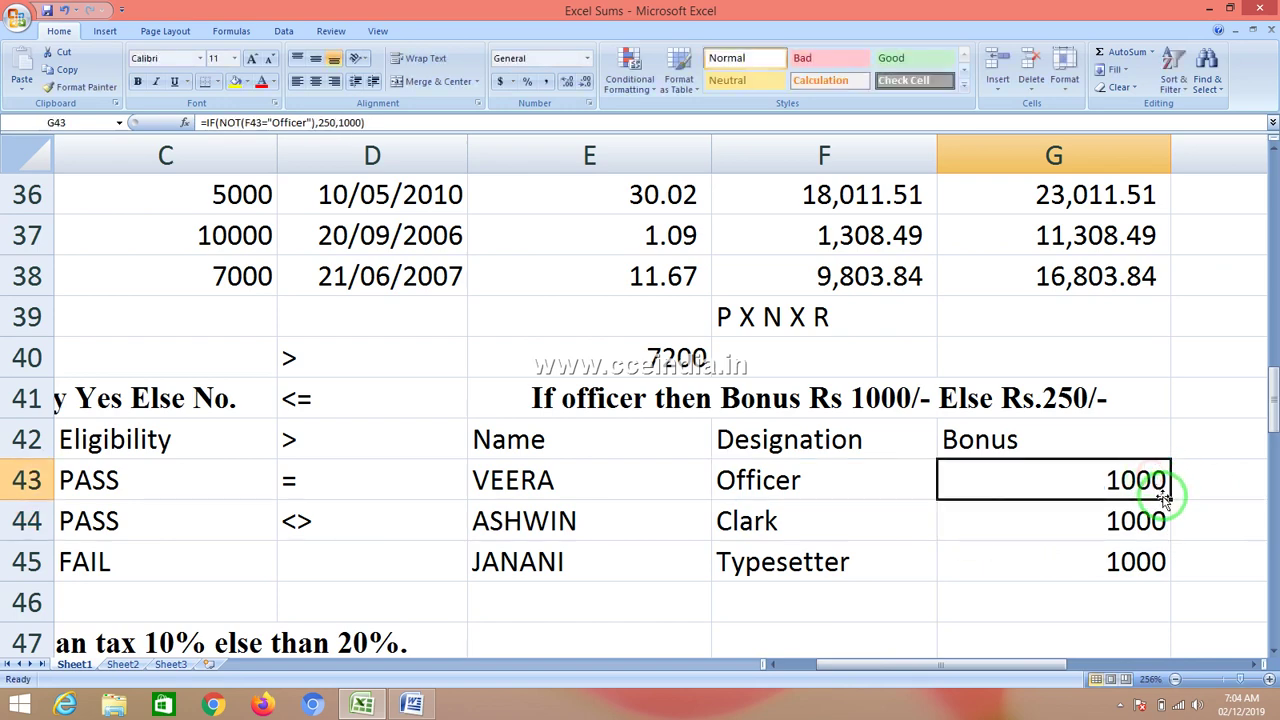
left_click_drag(1170, 498, 1172, 568)
left_click(1116, 466)
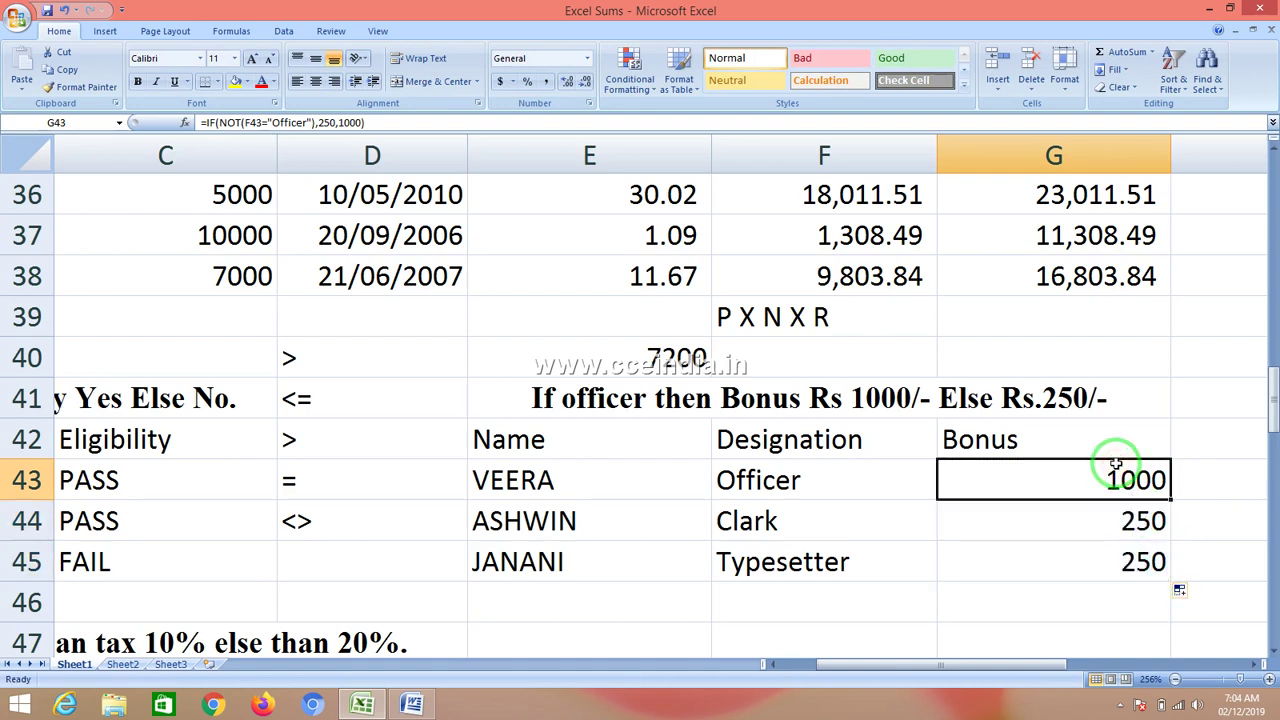
key("Left")
key("Left")
key("Left")
key("Left")
key("Left")
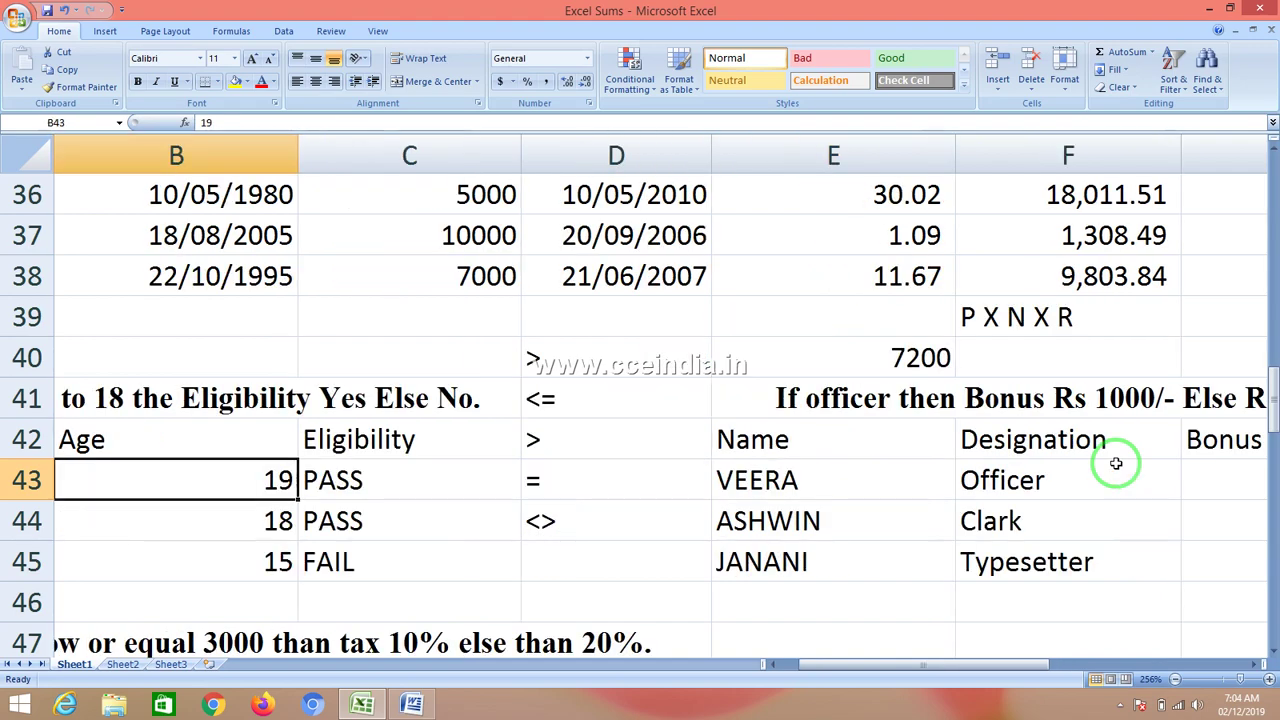